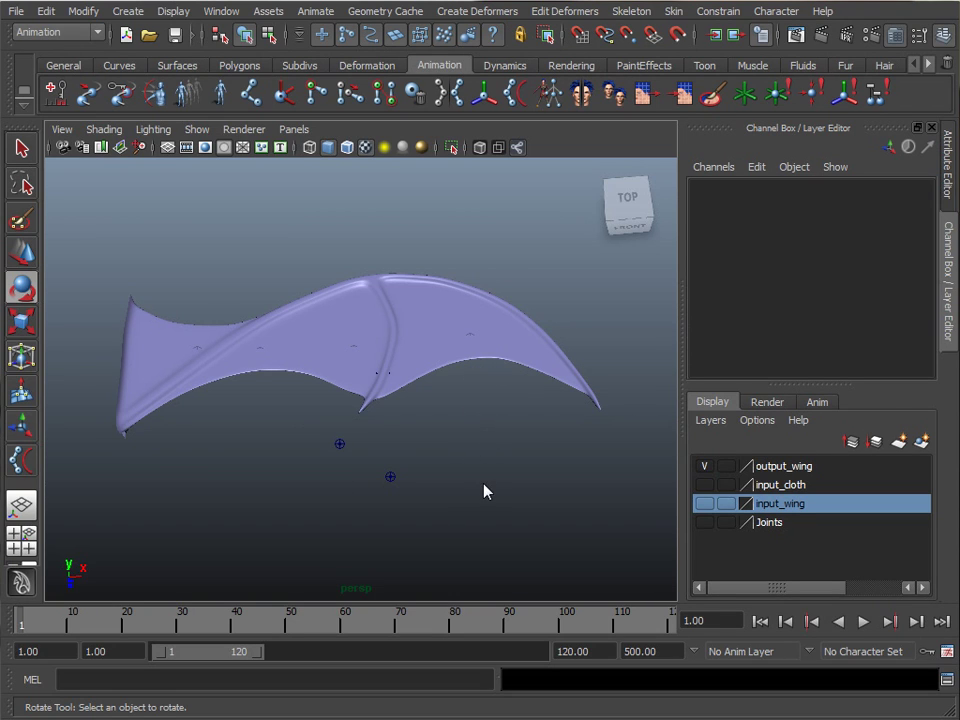
# Step: Play the bat-wing animation, stop at frame 34, and orbit and zoom around the deforming wing
pyautogui.click(863, 621)
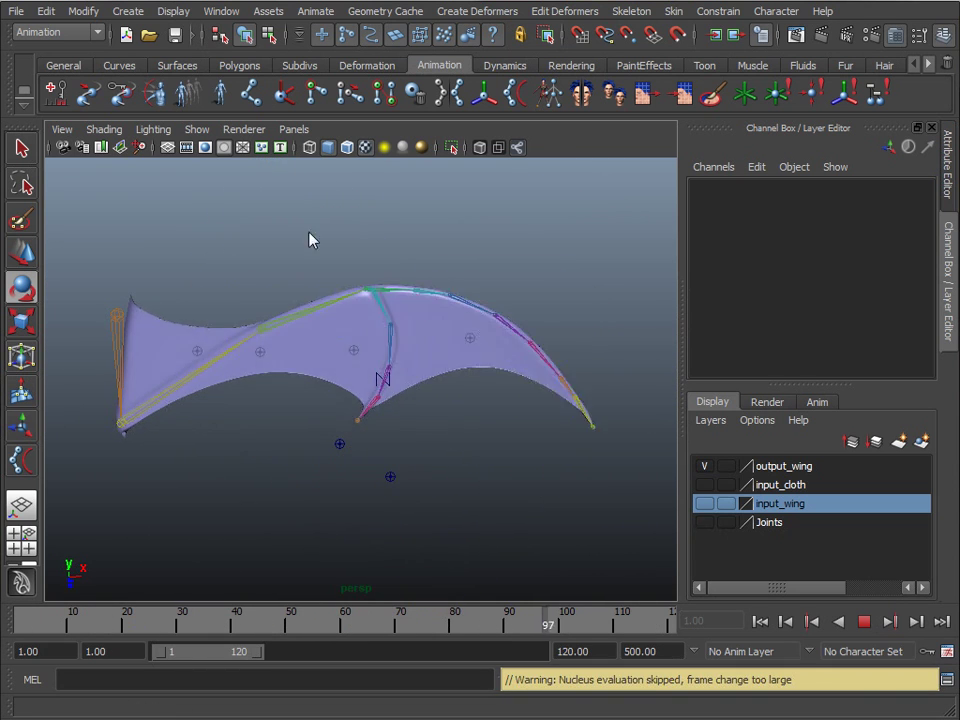
pyautogui.click(864, 621)
pyautogui.keyDown('alt'); pyautogui.moveTo(515, 495); pyautogui.dragTo(429, 435); pyautogui.keyUp('alt')
pyautogui.scroll(5, 414, 386)
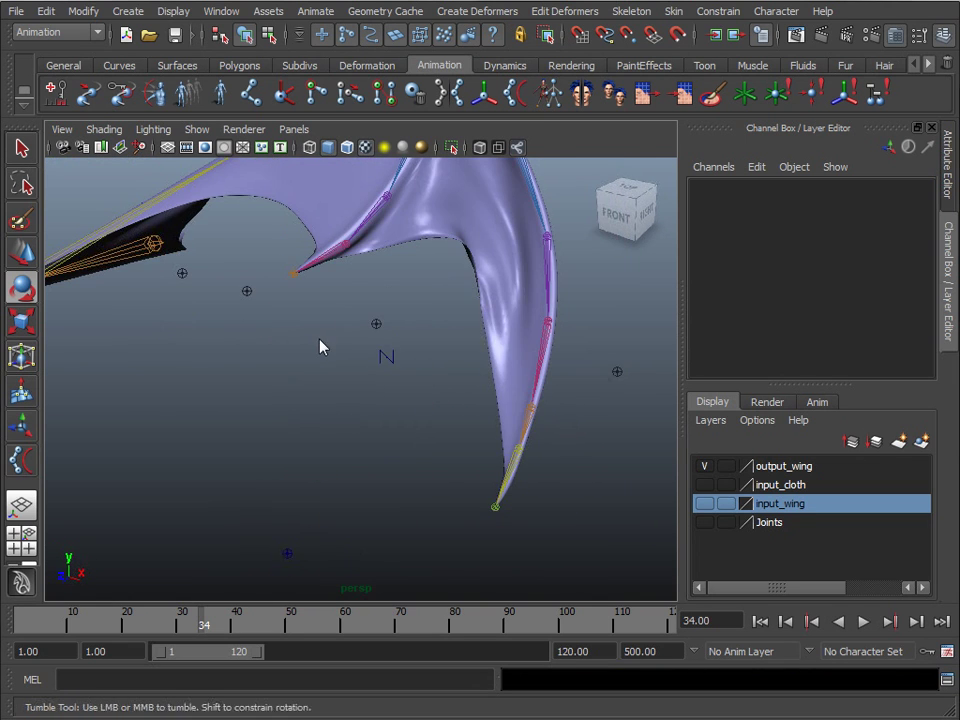
pyautogui.keyDown('alt'); pyautogui.moveTo(321, 345); pyautogui.dragTo(390, 321); pyautogui.keyUp('alt')
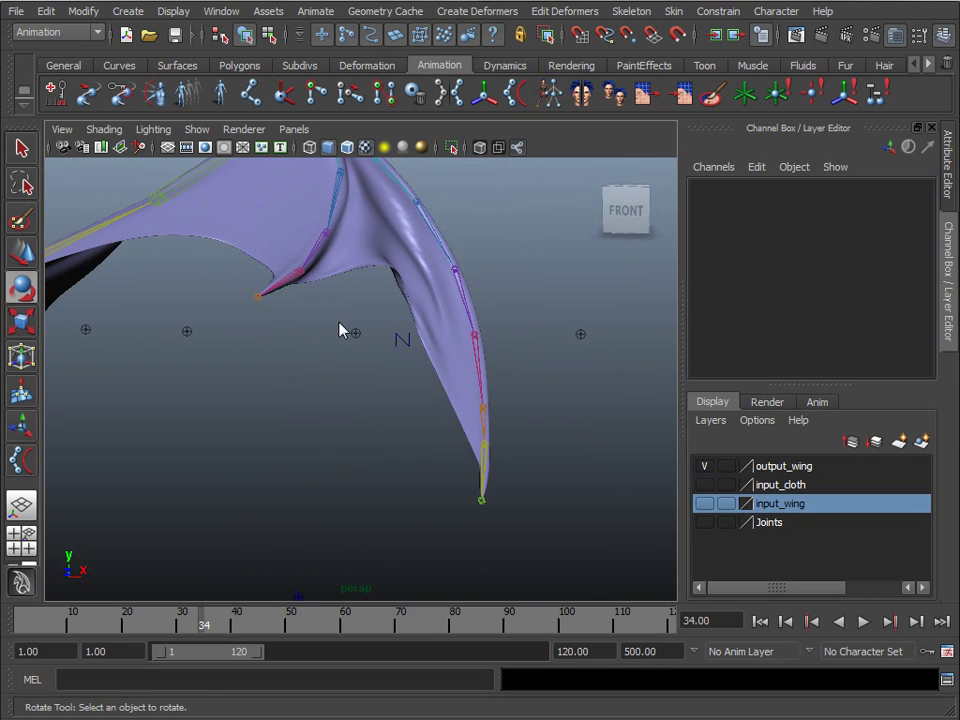
pyautogui.scroll(-5, 350, 332)
pyautogui.keyDown('alt'); pyautogui.moveTo(300, 347); pyautogui.dragTo(308, 402); pyautogui.keyUp('alt')
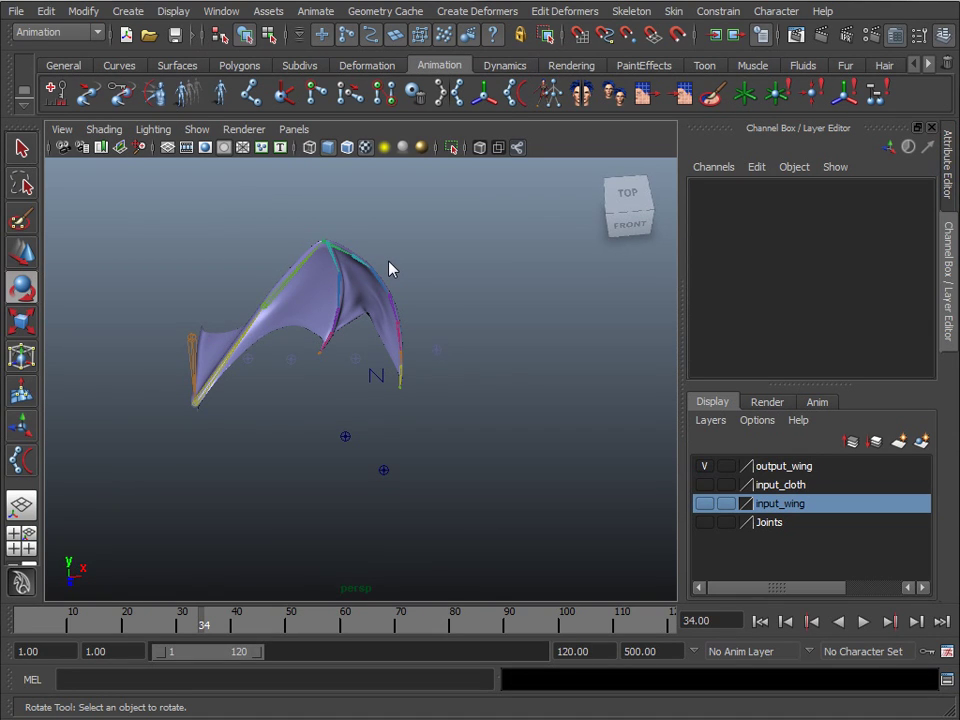
pyautogui.click(704, 466)
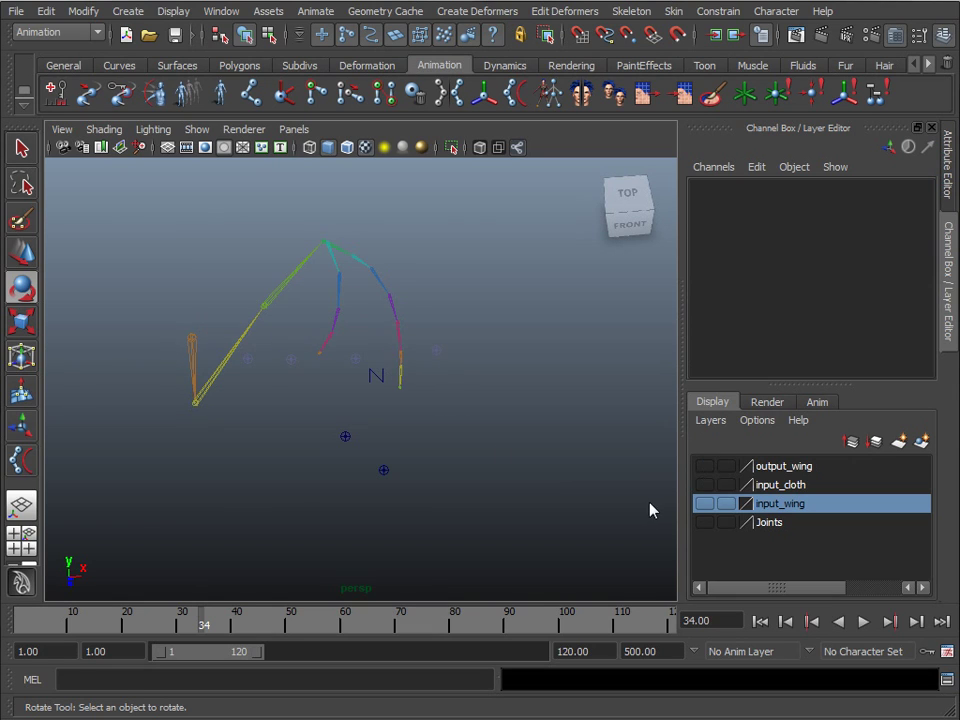
pyautogui.click(704, 484)
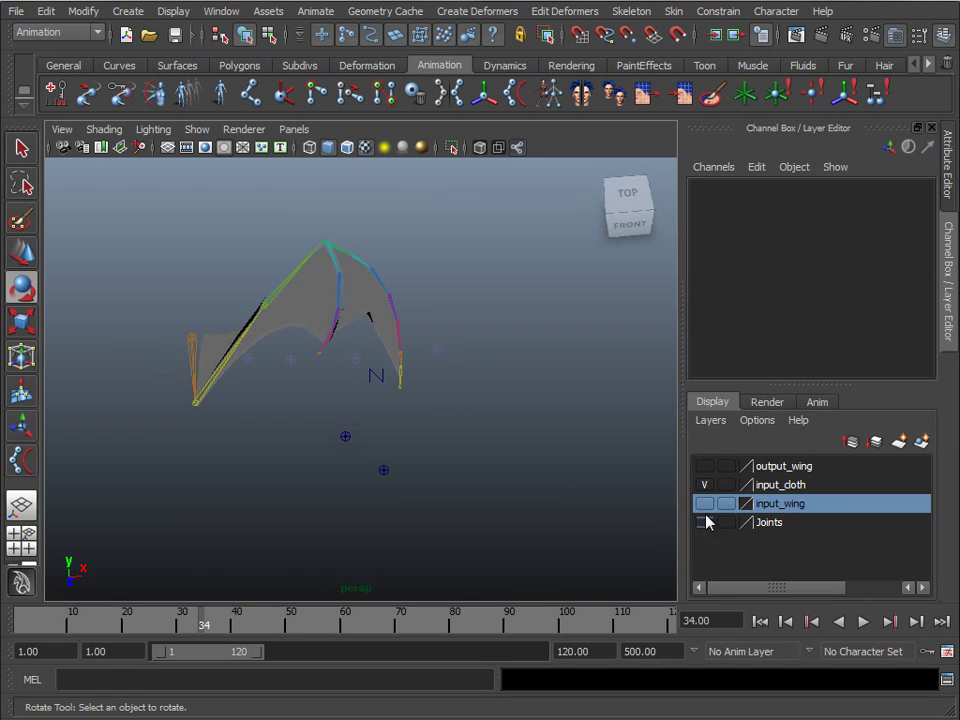
pyautogui.click(704, 503)
pyautogui.moveTo(360, 500); pyautogui.dragTo(446, 473)
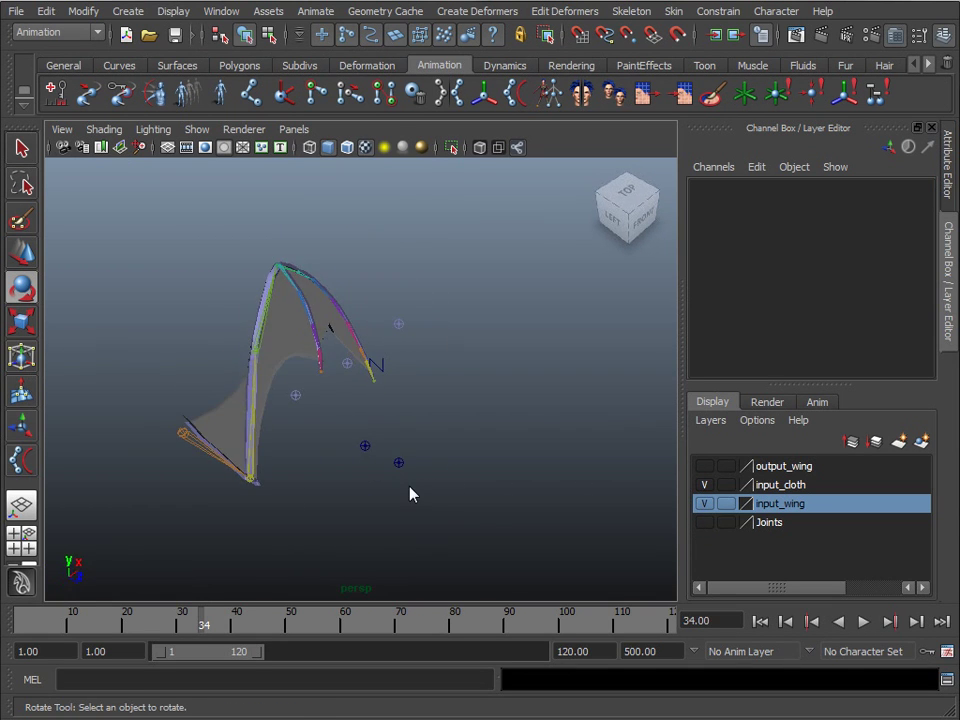
pyautogui.scroll(5, 330, 470)
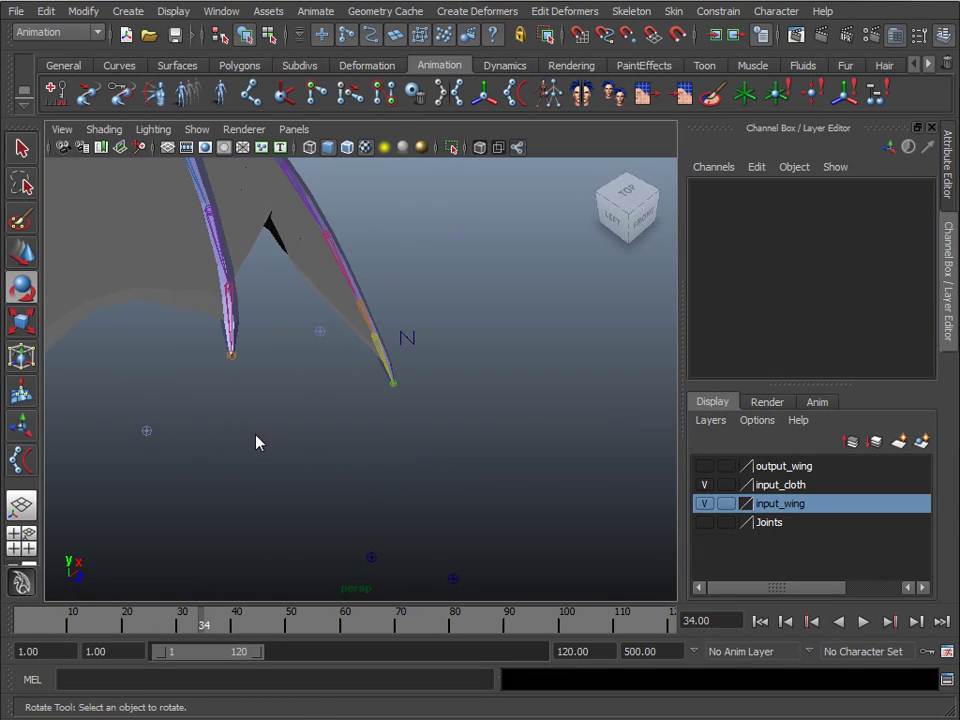
pyautogui.click(704, 486)
pyautogui.scroll(-5, 416, 431)
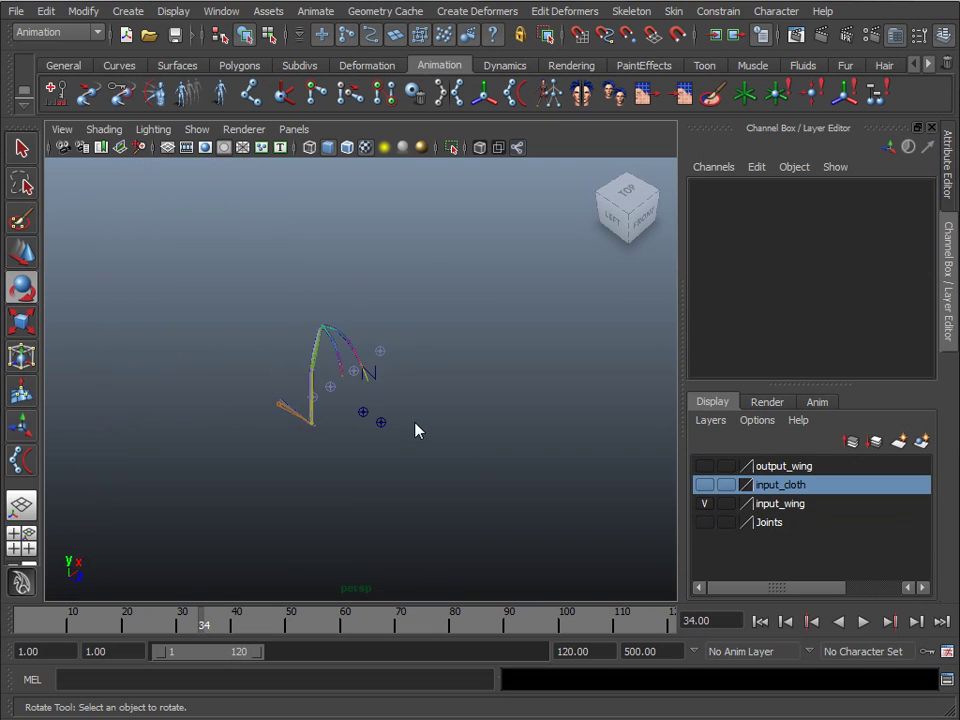
pyautogui.scroll(6, 471, 489)
pyautogui.keyDown('alt'); pyautogui.moveTo(477, 434); pyautogui.dragTo(276, 399); pyautogui.keyUp('alt')
pyautogui.keyDown('alt'); pyautogui.moveTo(262, 393); pyautogui.dragTo(422, 384, button='middle'); pyautogui.keyUp('alt')
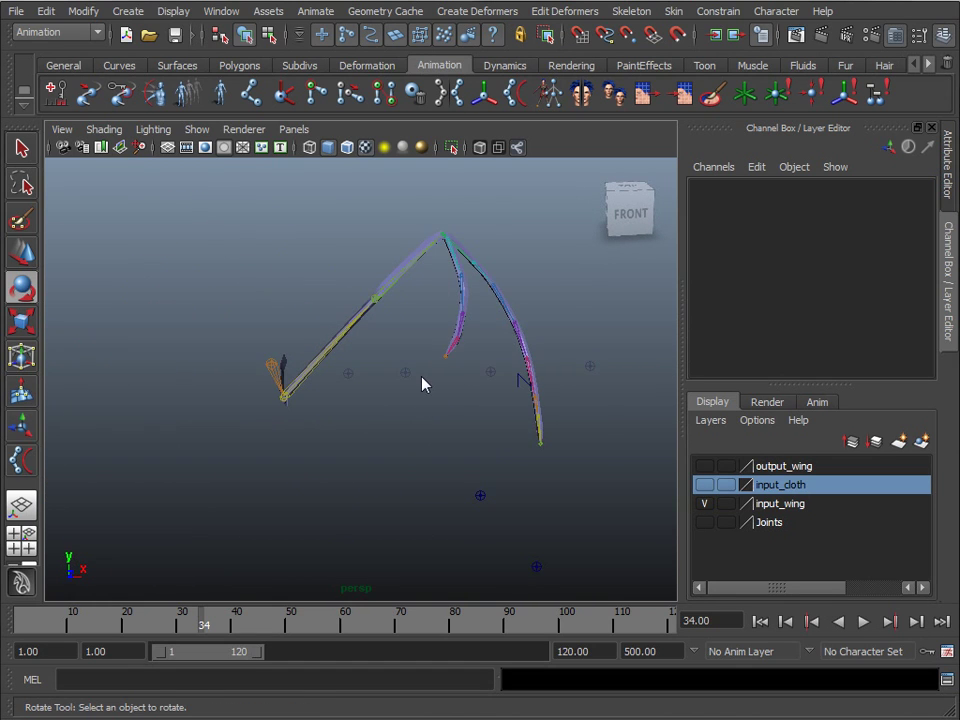
pyautogui.scroll(2, 422, 384)
pyautogui.click(705, 485)
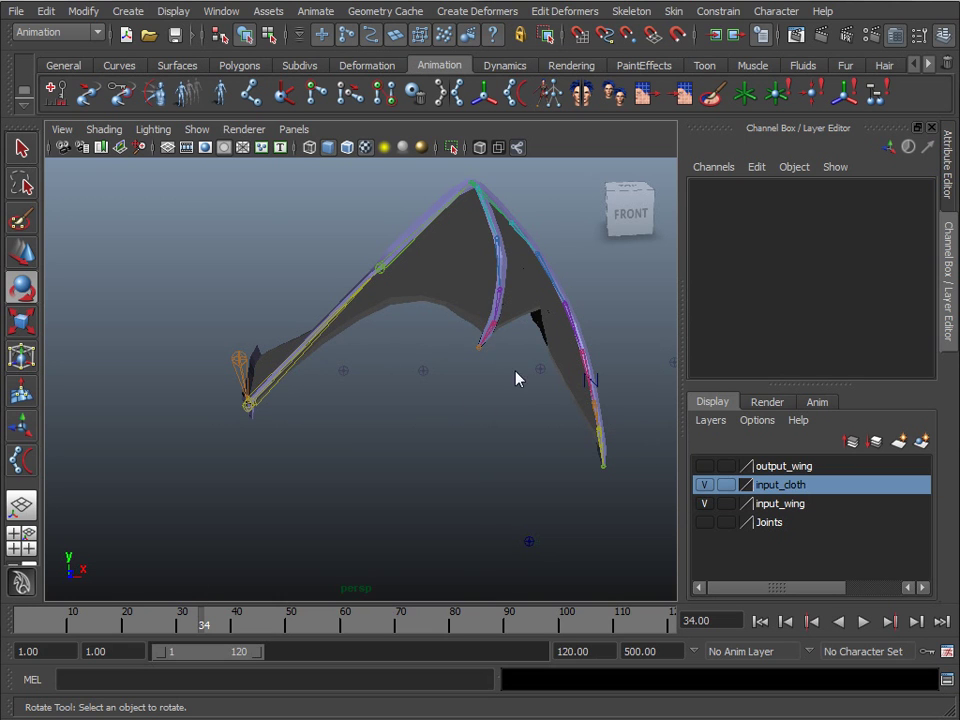
pyautogui.keyDown('alt'); pyautogui.moveTo(516, 379); pyautogui.dragTo(448, 435); pyautogui.keyUp('alt')
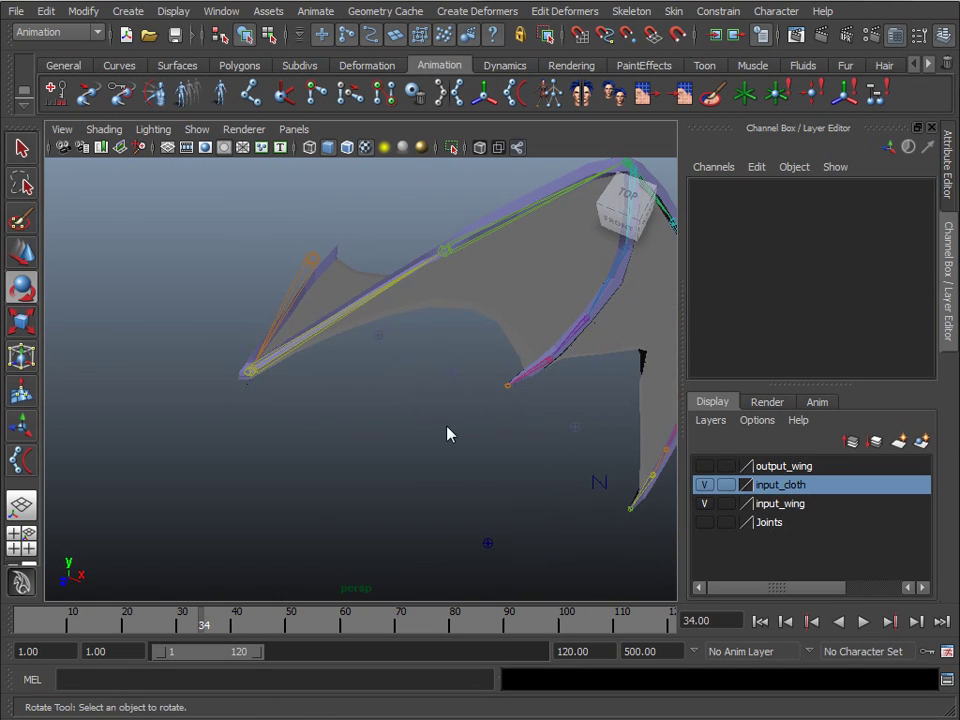
pyautogui.click(705, 466)
pyautogui.click(705, 503)
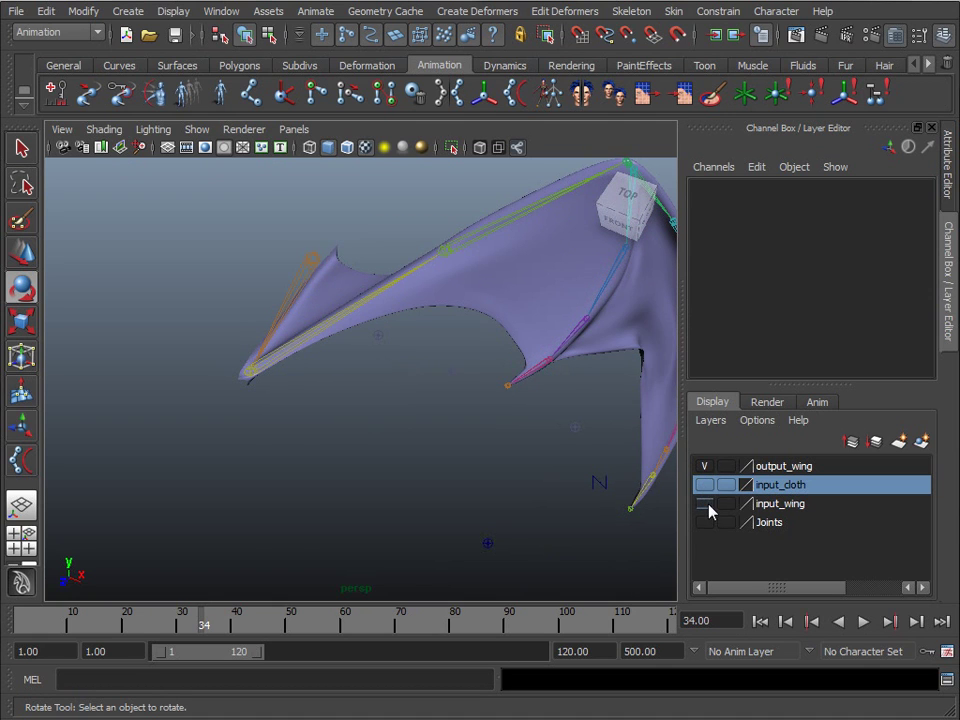
pyautogui.keyDown('alt'); pyautogui.moveTo(444, 309); pyautogui.dragTo(369, 463, button='right'); pyautogui.keyUp('alt')
pyautogui.keyDown('alt'); pyautogui.moveTo(369, 463); pyautogui.dragTo(373, 489); pyautogui.keyUp('alt')
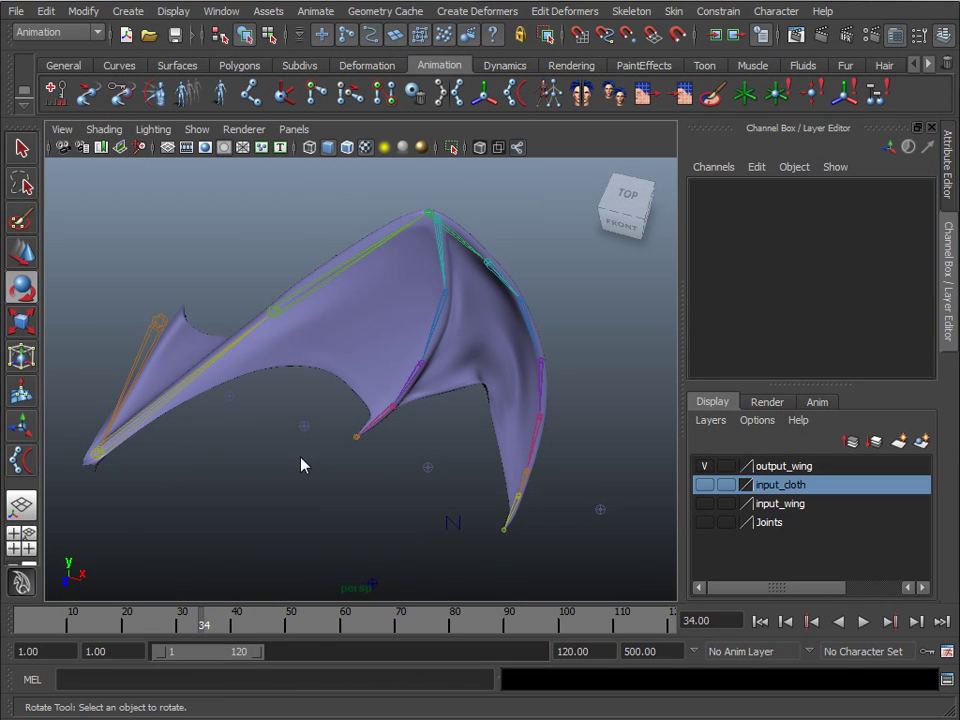
pyautogui.keyDown('alt'); pyautogui.moveTo(302, 465); pyautogui.dragTo(347, 411); pyautogui.keyUp('alt')
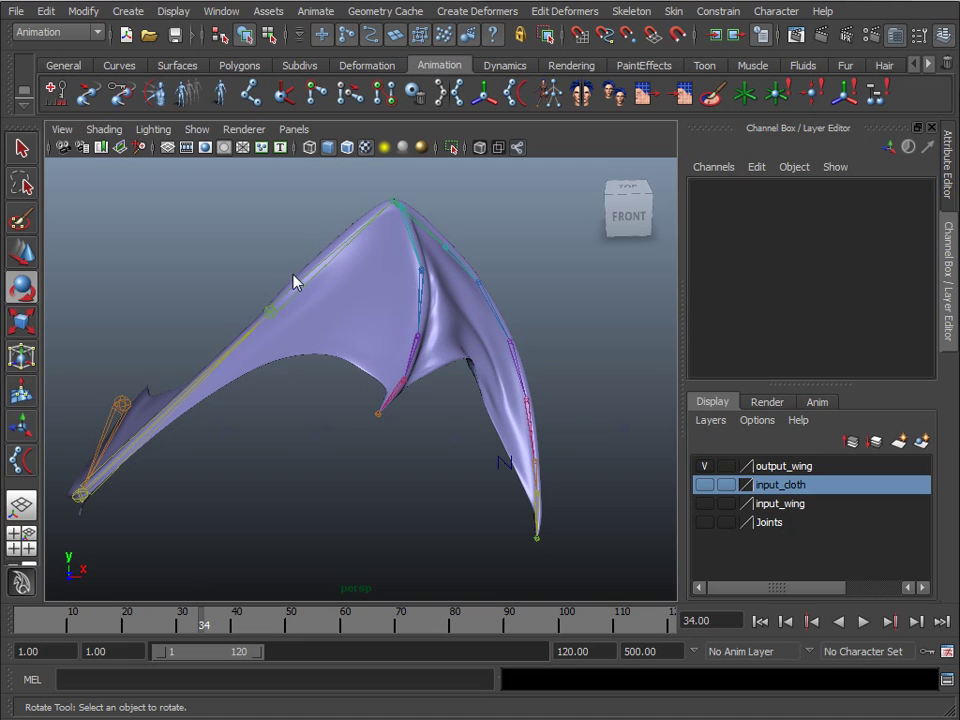
pyautogui.keyDown('alt'); pyautogui.moveTo(266, 315); pyautogui.dragTo(281, 381); pyautogui.keyUp('alt')
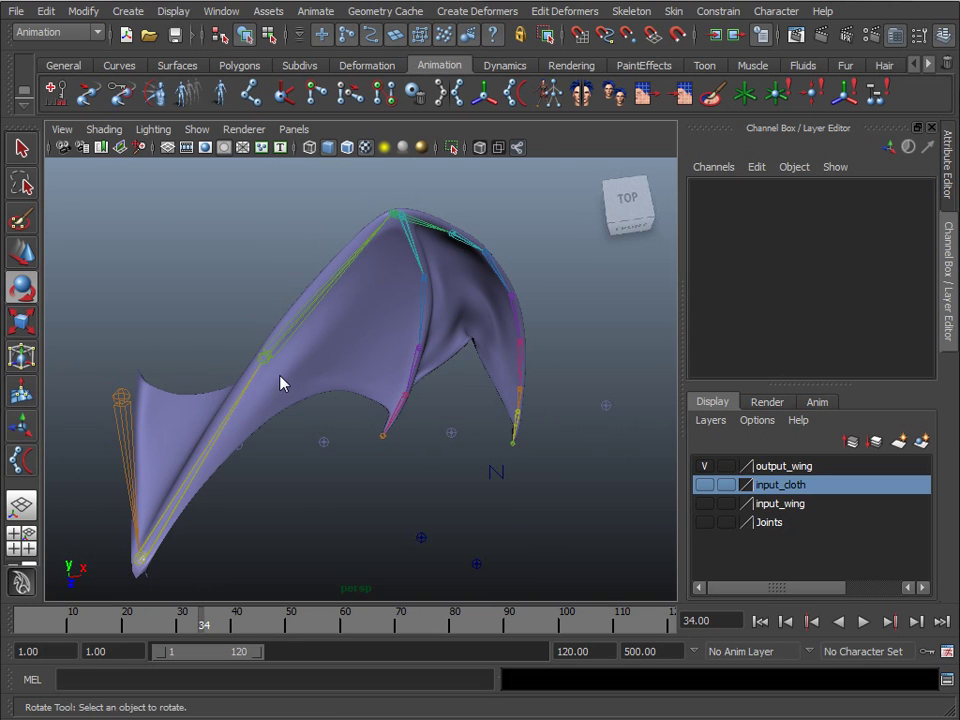
# Step: Open wing_1.ma without saving changes to wing_cloth.ma, then hide the input_wing layer
pyautogui.click(14, 14)
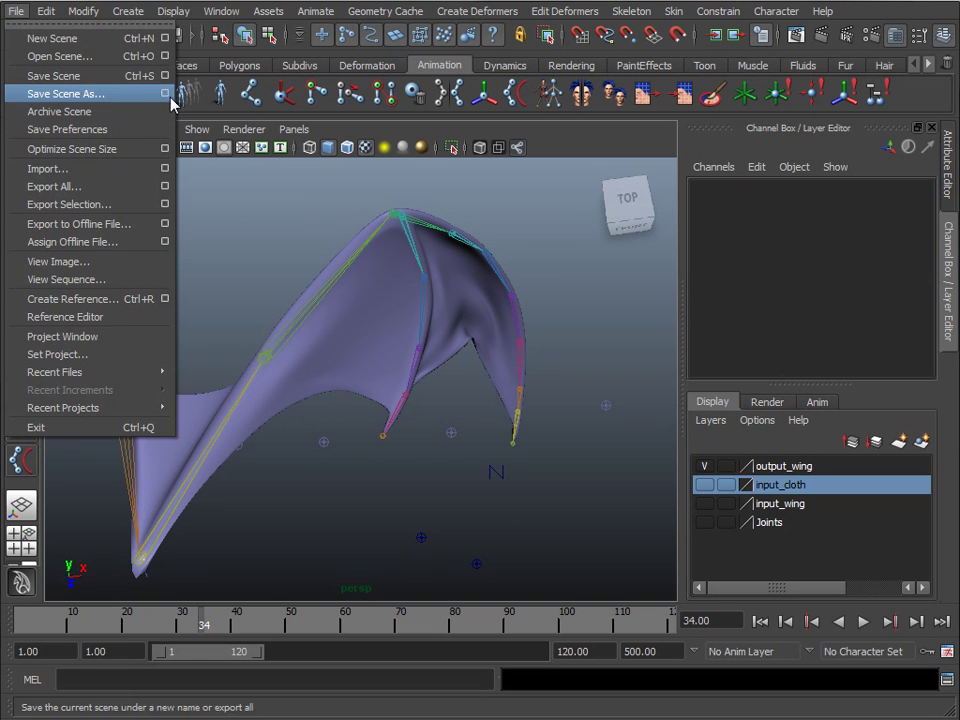
pyautogui.click(130, 57)
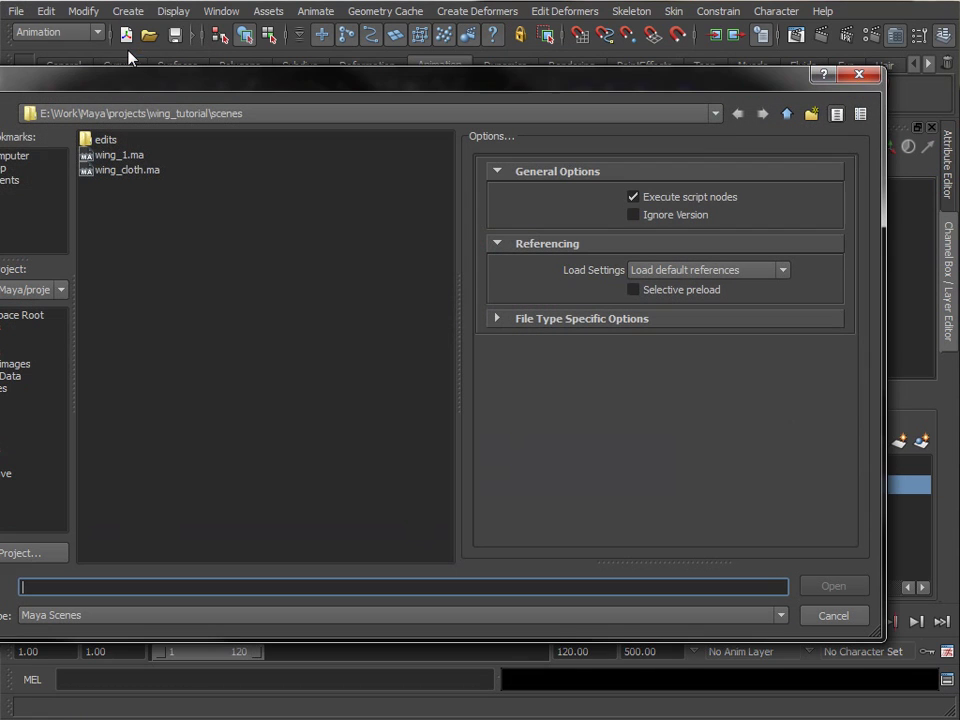
pyautogui.doubleClick(130, 160)
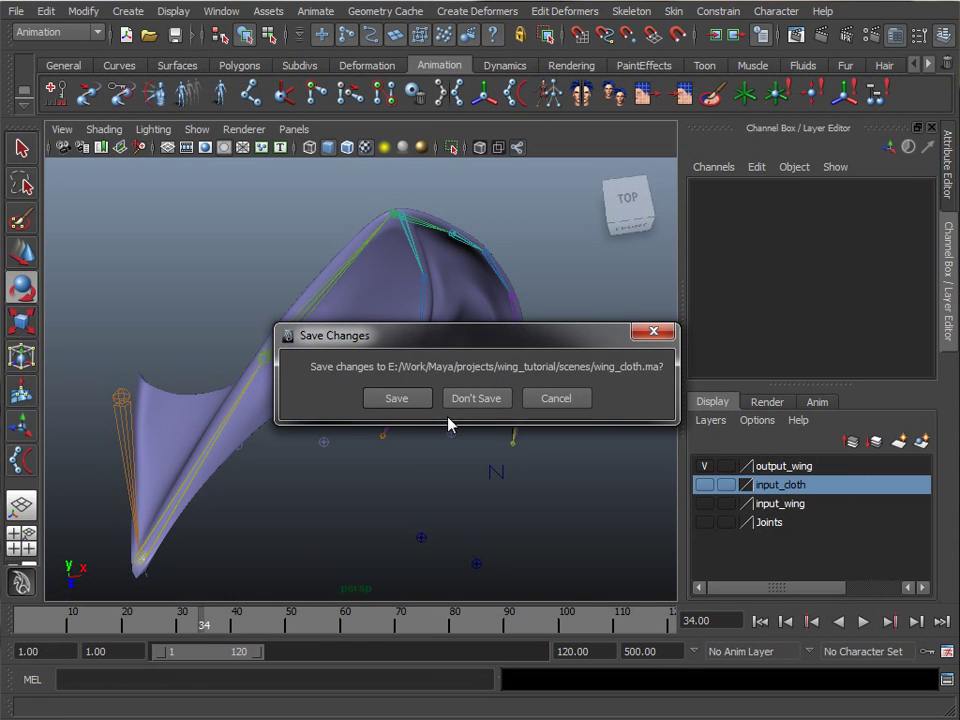
pyautogui.click(464, 412)
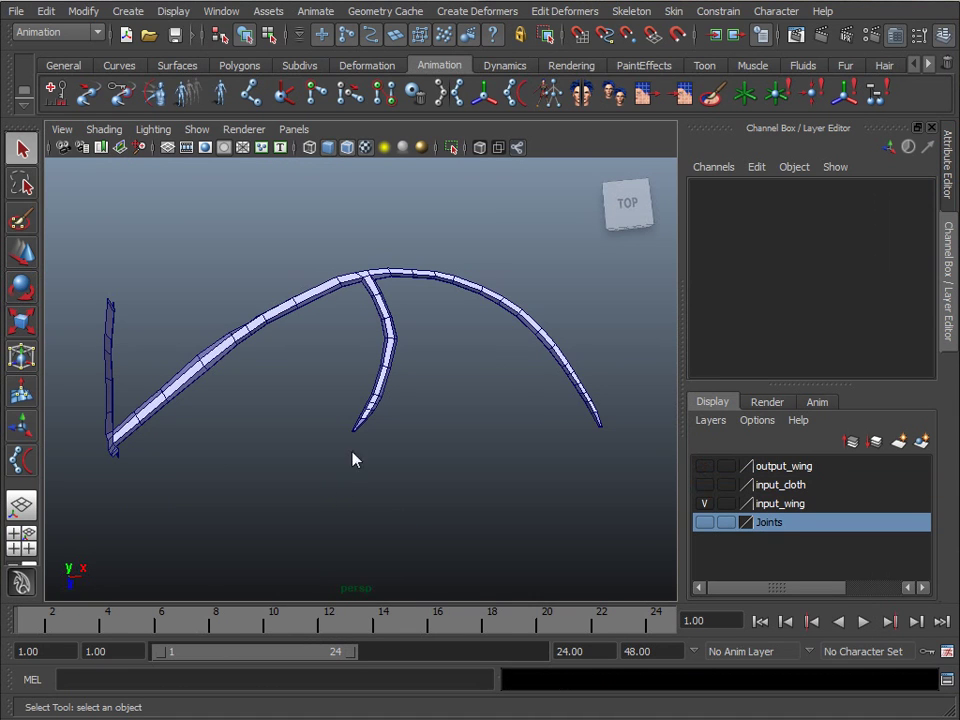
pyautogui.click(705, 503)
# Step: Hide the input_wing layer and show only the output_wing mesh
pyautogui.click(705, 503)
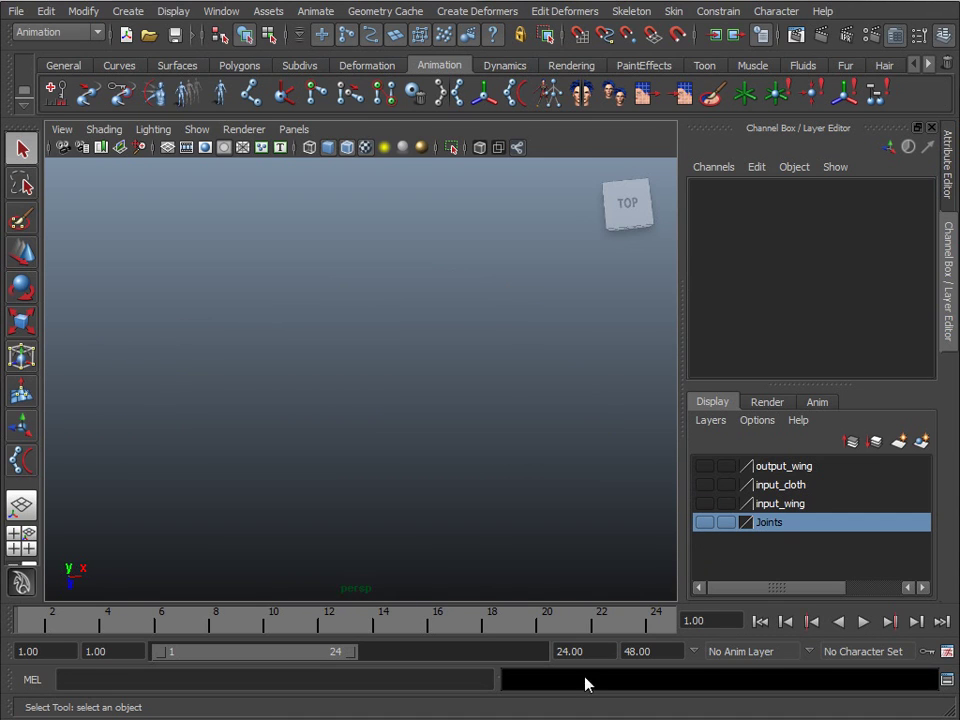
pyautogui.click(705, 467)
pyautogui.keyDown('alt'); pyautogui.moveTo(545, 508); pyautogui.dragTo(514, 484); pyautogui.keyUp('alt')
pyautogui.scroll(5, 466, 508)
pyautogui.scroll(-3, 466, 508)
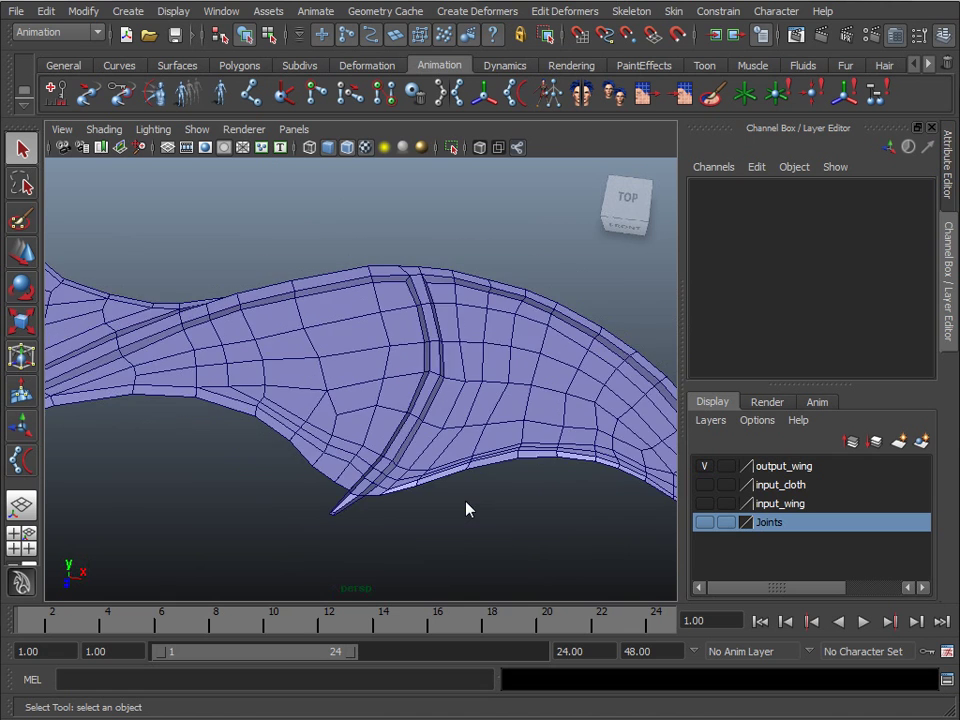
pyautogui.scroll(1, 464, 510)
pyautogui.scroll(-1, 464, 510)
# Step: Orbit, pan and zoom around the output wing mesh to inspect its polygons from front and below
pyautogui.keyDown('alt'); pyautogui.moveTo(575, 437); pyautogui.dragTo(320, 472); pyautogui.keyUp('alt')
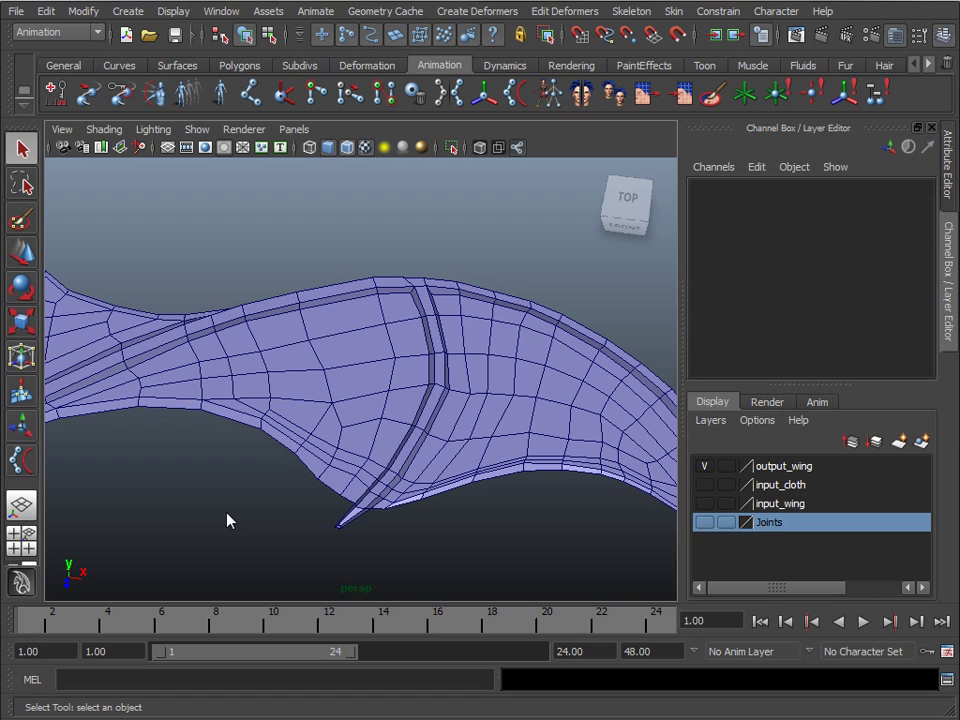
pyautogui.keyDown('alt'); pyautogui.moveTo(492, 377); pyautogui.dragTo(525, 405, button='middle'); pyautogui.keyUp('alt')
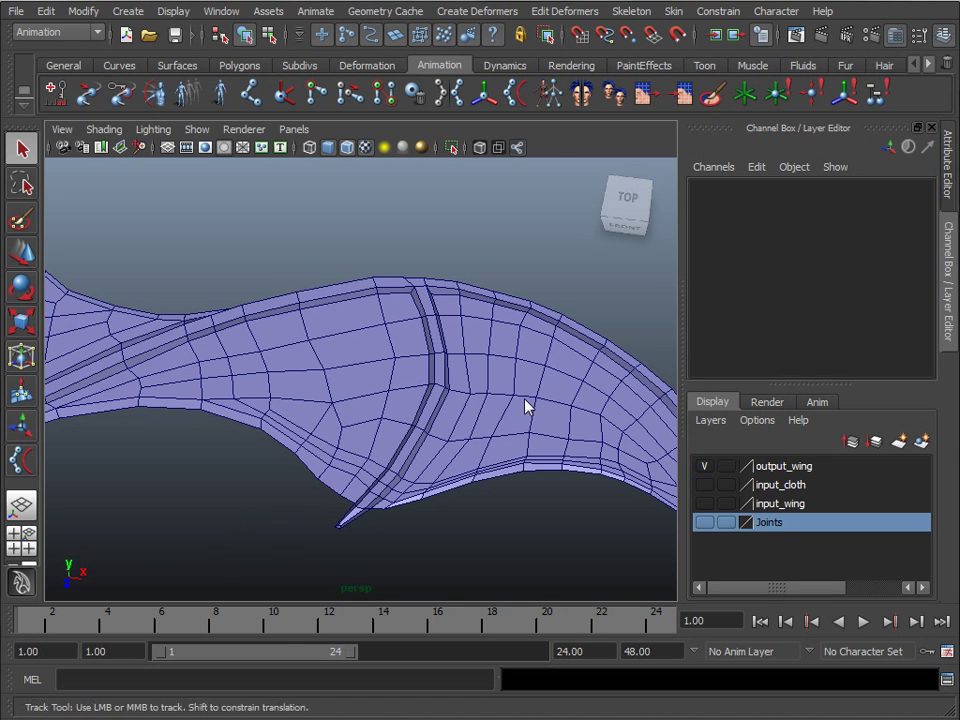
pyautogui.keyDown('alt'); pyautogui.moveTo(525, 405); pyautogui.dragTo(396, 388, button='right'); pyautogui.keyUp('alt')
pyautogui.keyDown('alt'); pyautogui.moveTo(396, 388); pyautogui.dragTo(412, 420); pyautogui.keyUp('alt')
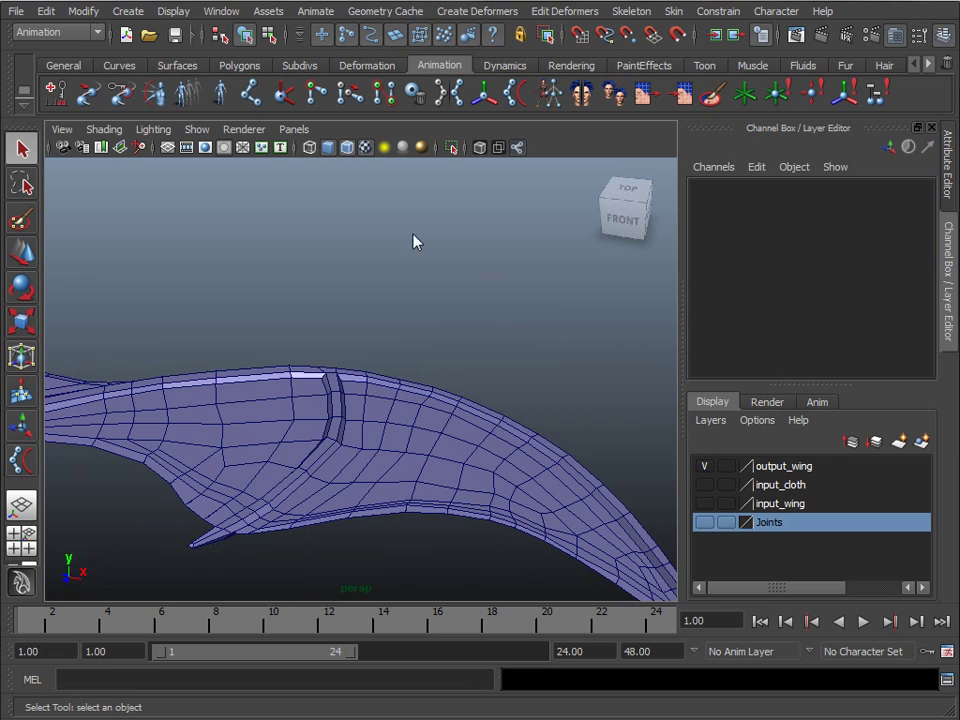
pyautogui.keyDown('alt'); pyautogui.moveTo(443, 465); pyautogui.dragTo(305, 469); pyautogui.keyUp('alt')
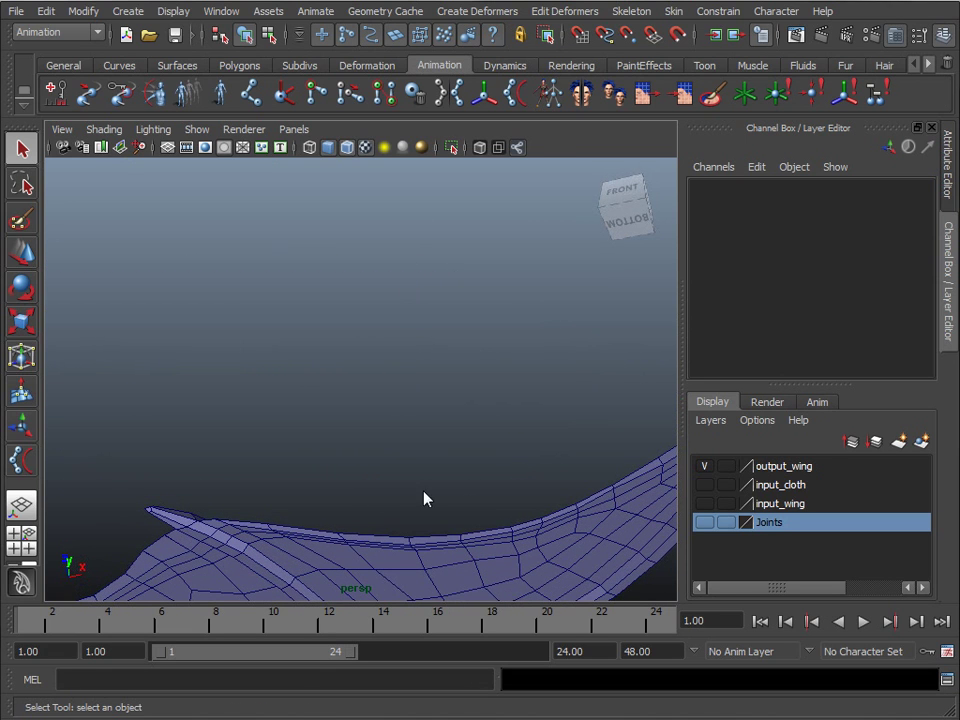
pyautogui.keyDown('alt'); pyautogui.moveTo(469, 511); pyautogui.dragTo(364, 298, button='right'); pyautogui.keyUp('alt')
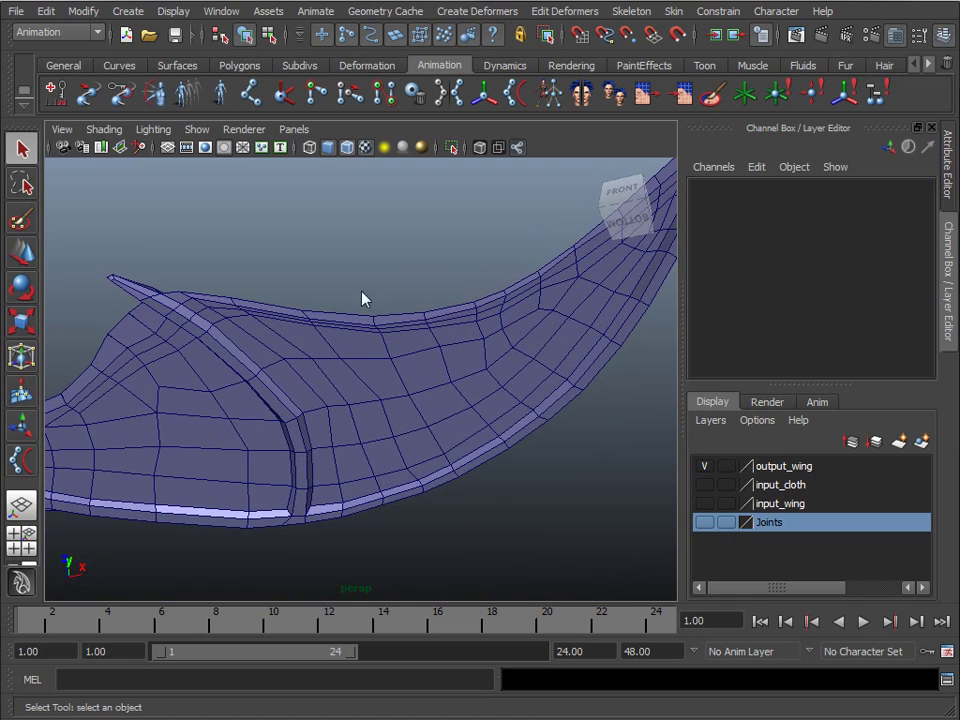
pyautogui.keyDown('alt'); pyautogui.moveTo(364, 298); pyautogui.dragTo(390, 282); pyautogui.keyUp('alt')
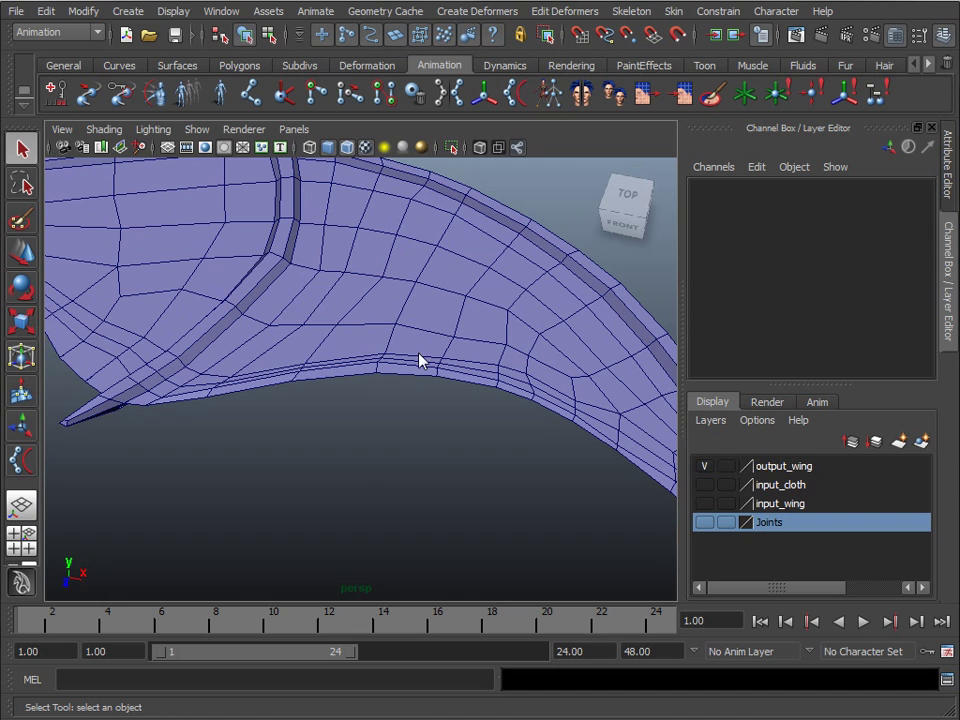
# Step: Select the wing mesh Box001, try multi-component selection, then return it to Object Mode
pyautogui.click(424, 317)
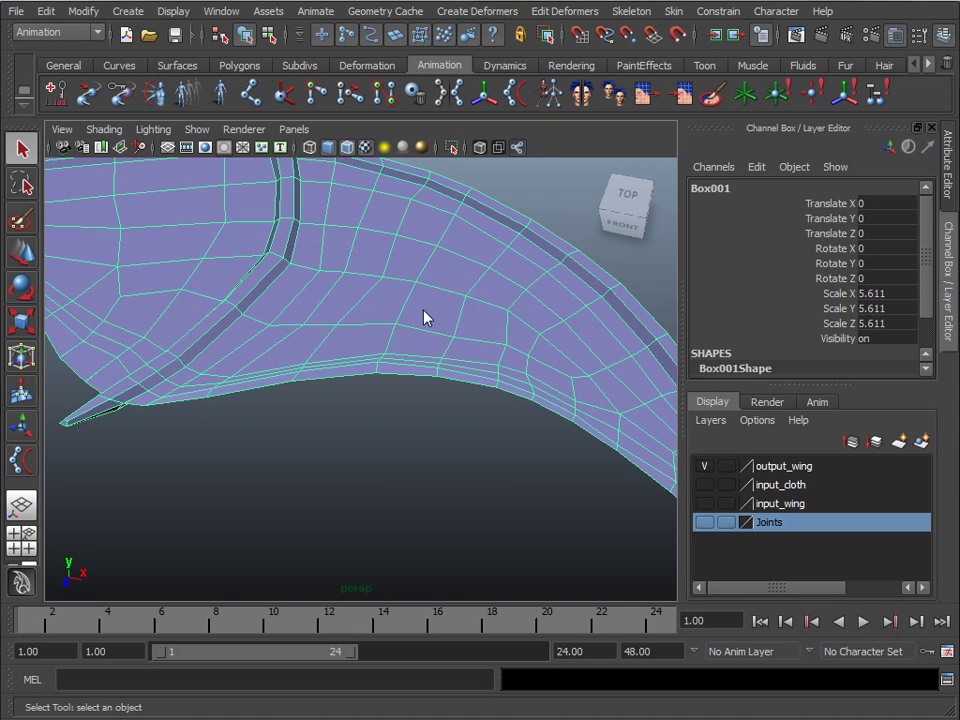
pyautogui.moveTo(424, 317)
pyautogui.mouseDown(button='right')
pyautogui.moveTo(440, 338)
pyautogui.moveTo(438, 330)
pyautogui.mouseUp(button='right')
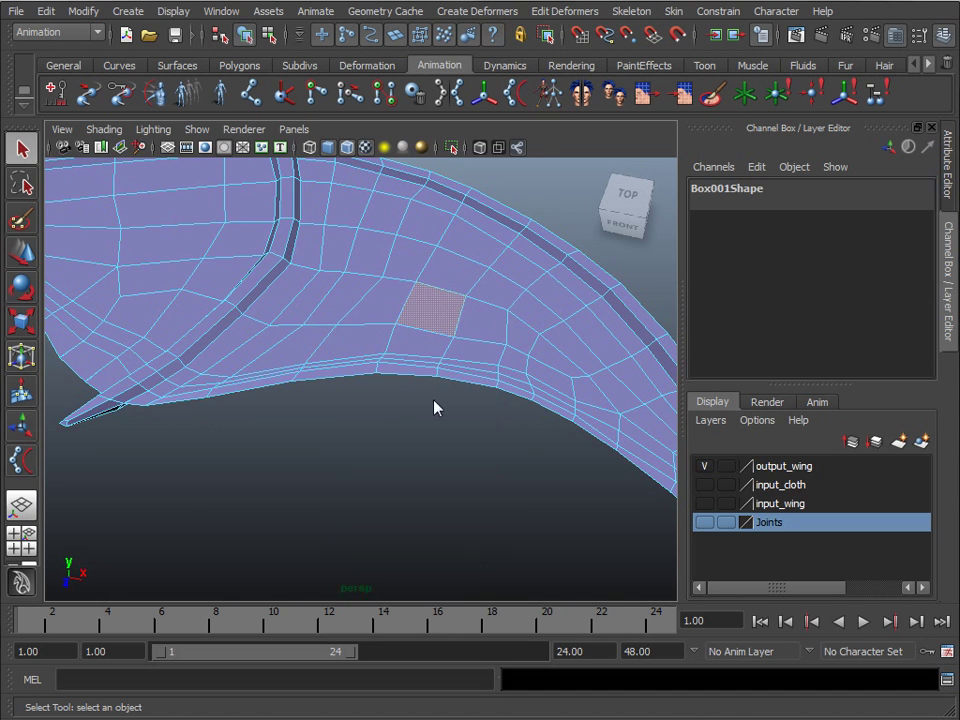
pyautogui.keyDown('alt'); pyautogui.moveTo(441, 433); pyautogui.dragTo(445, 389); pyautogui.keyUp('alt')
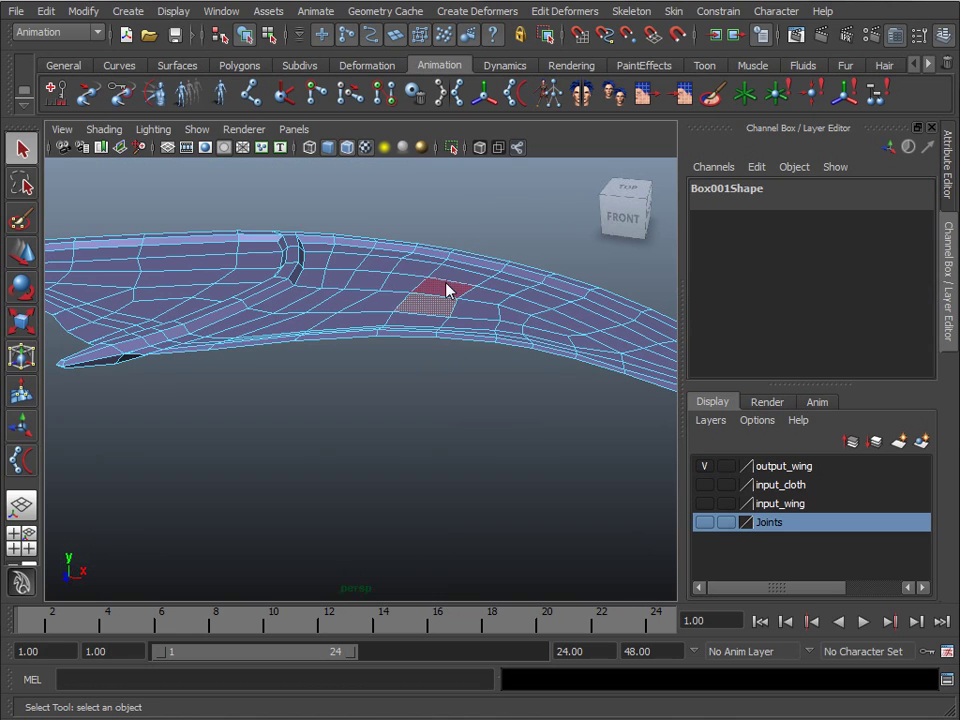
pyautogui.rightClick(426, 321)
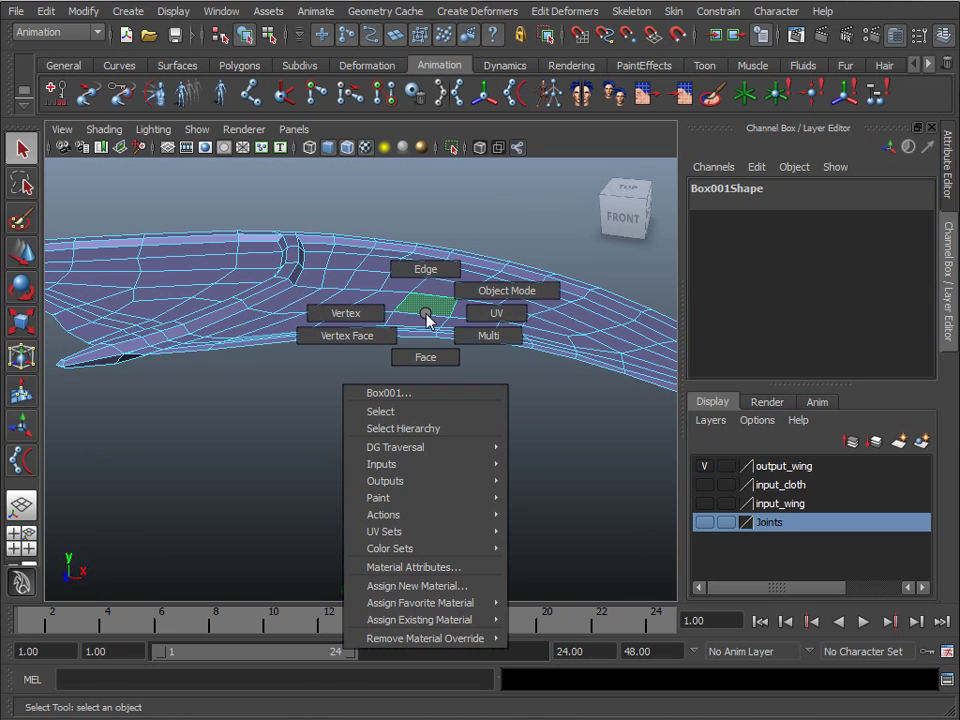
pyautogui.click(505, 290)
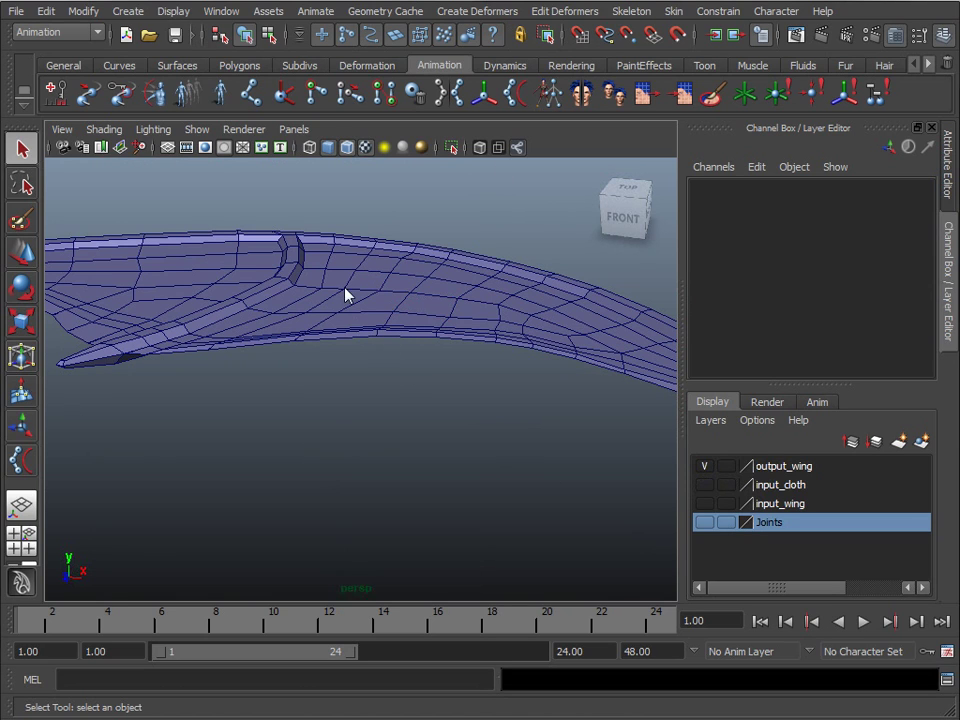
# Step: Hide output_wing and show the input_cloth layer, viewing the membranes from above
pyautogui.click(703, 467)
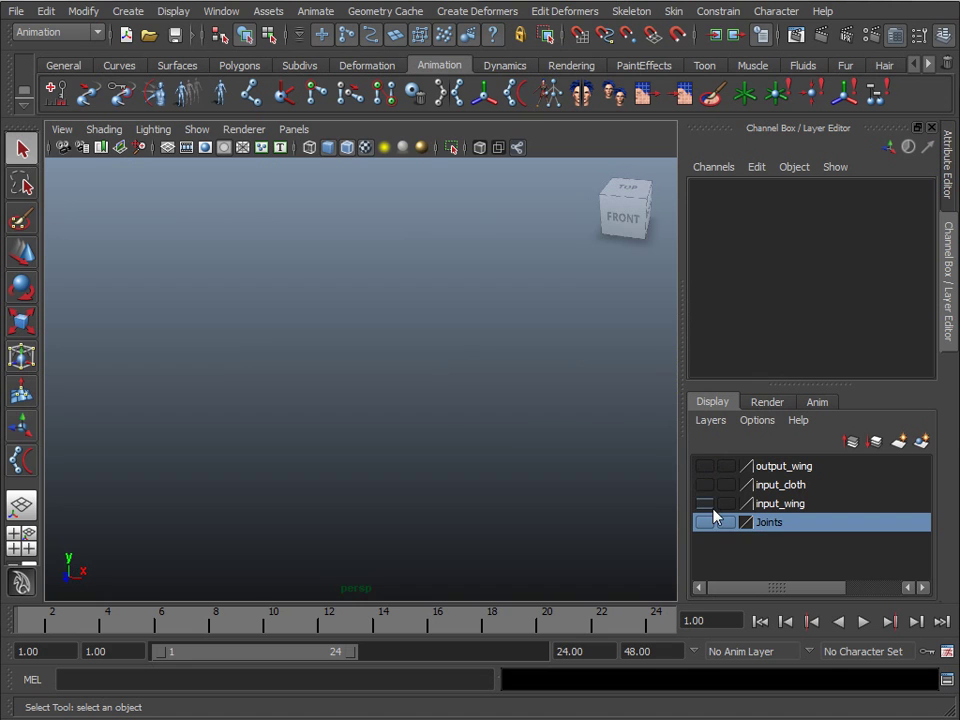
pyautogui.click(703, 485)
pyautogui.keyDown('alt'); pyautogui.moveTo(709, 493); pyautogui.dragTo(452, 416); pyautogui.keyUp('alt')
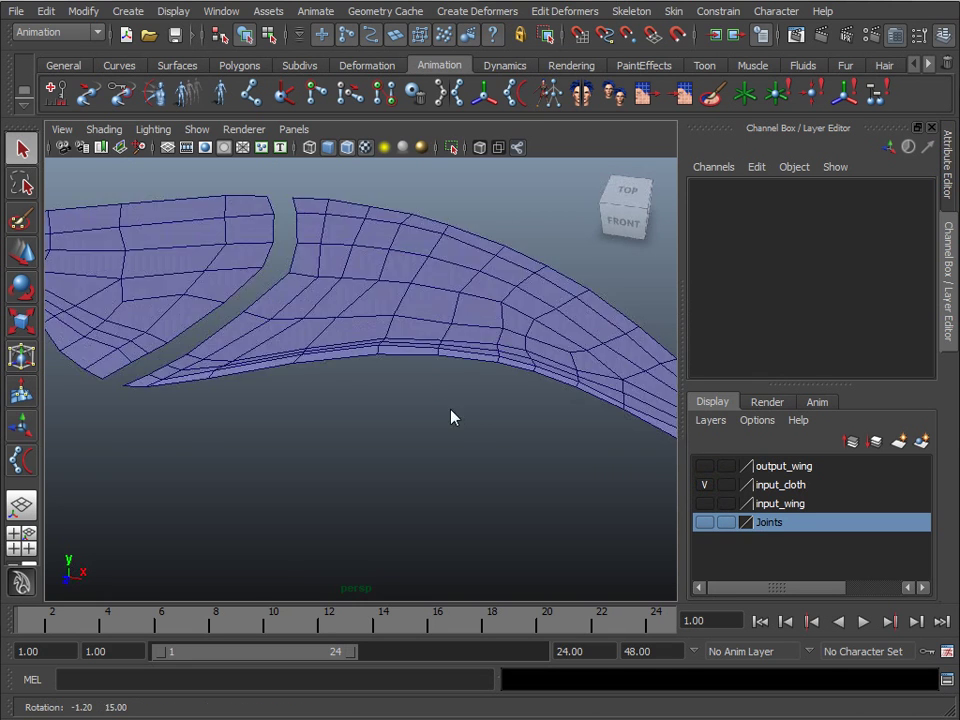
pyautogui.scroll(3, 459, 439)
pyautogui.scroll(-5, 432, 437)
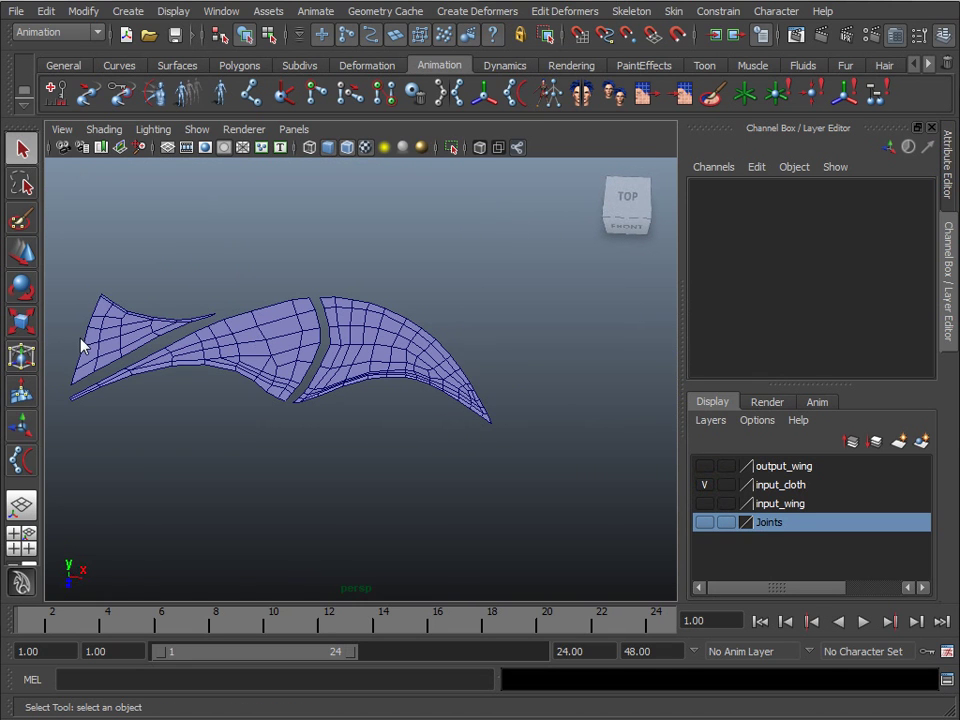
pyautogui.scroll(5, 355, 395)
# Step: Select the cloth membrane mesh, switch to Face mode and pick a face, viewing it from below
pyautogui.click(418, 340)
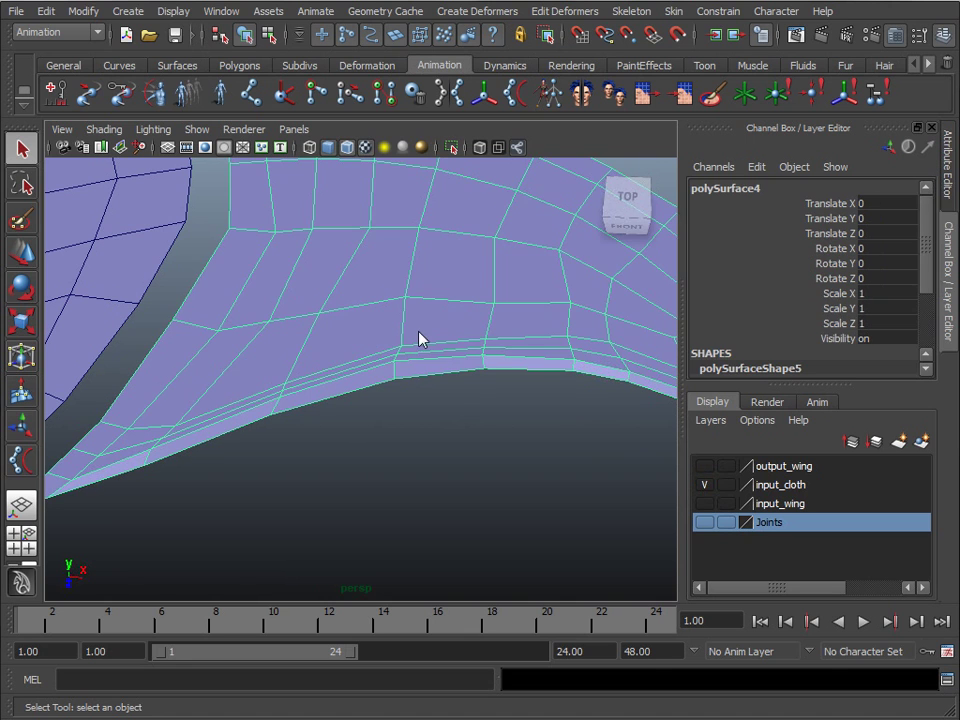
pyautogui.keyDown('alt'); pyautogui.moveTo(455, 410); pyautogui.dragTo(489, 371, button='right'); pyautogui.keyUp('alt')
pyautogui.keyDown('alt'); pyautogui.moveTo(489, 371); pyautogui.dragTo(472, 332); pyautogui.keyUp('alt')
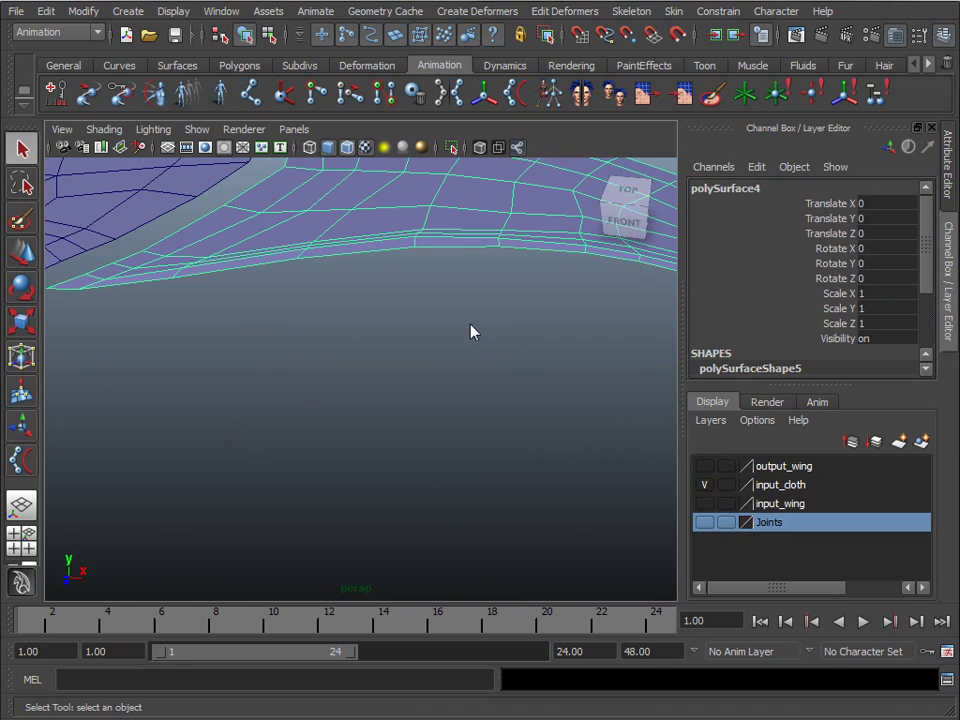
pyautogui.moveTo(461, 237); pyautogui.dragTo(459, 272, button='right')
pyautogui.click(480, 210)
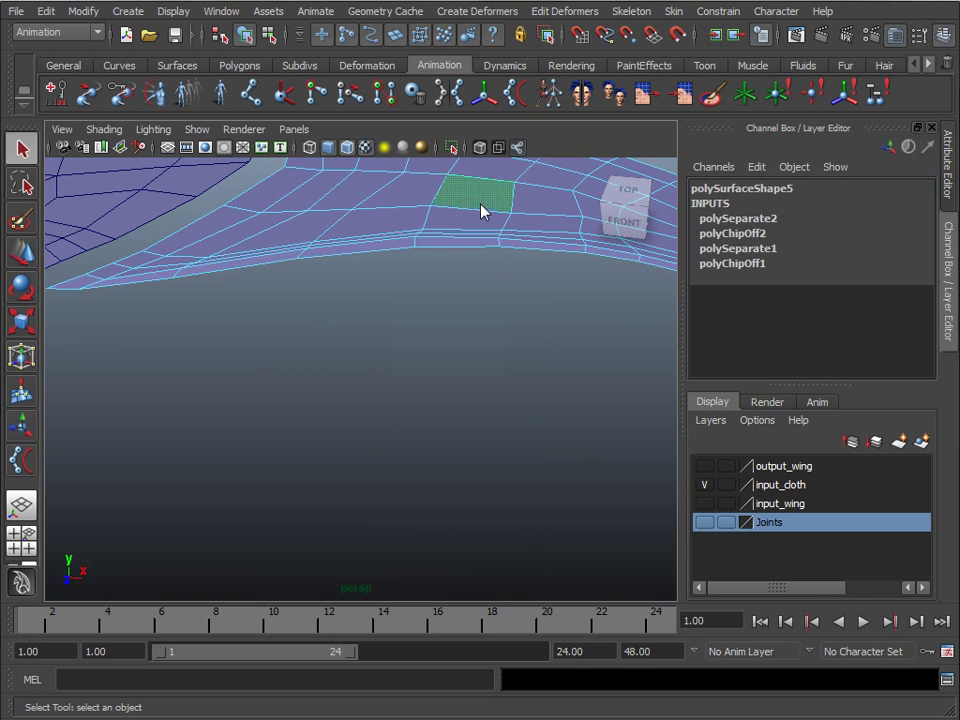
pyautogui.moveTo(478, 336)
pyautogui.keyDown('alt'); pyautogui.mouseDown()
pyautogui.moveTo(493, 189)
pyautogui.moveTo(478, 339)
pyautogui.mouseUp(); pyautogui.keyUp('alt')
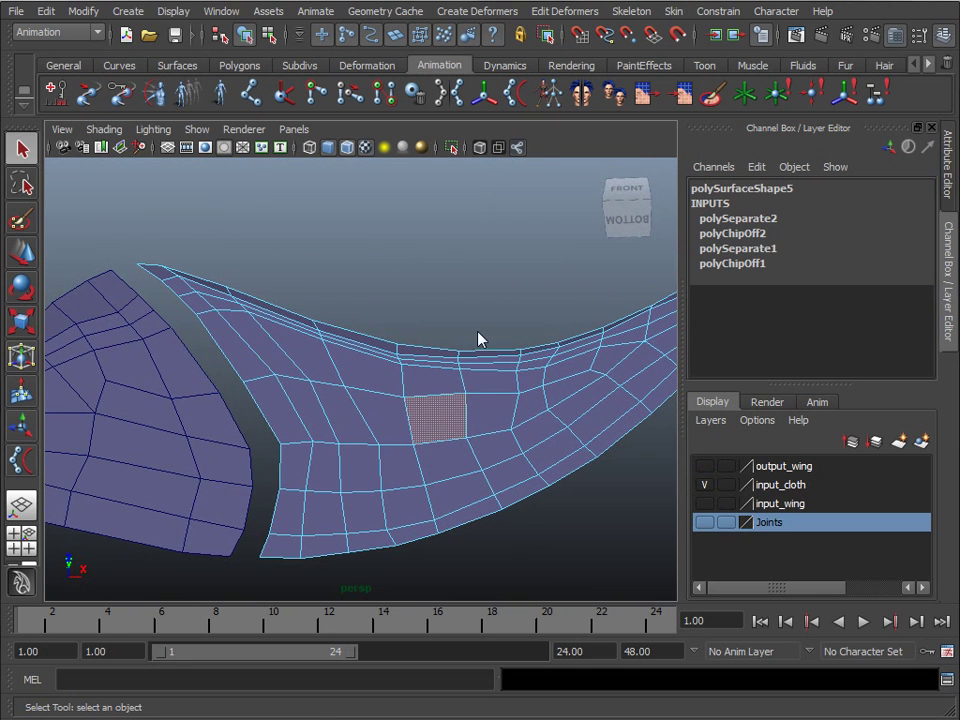
pyautogui.keyDown('alt'); pyautogui.moveTo(438, 425); pyautogui.dragTo(476, 480); pyautogui.keyUp('alt')
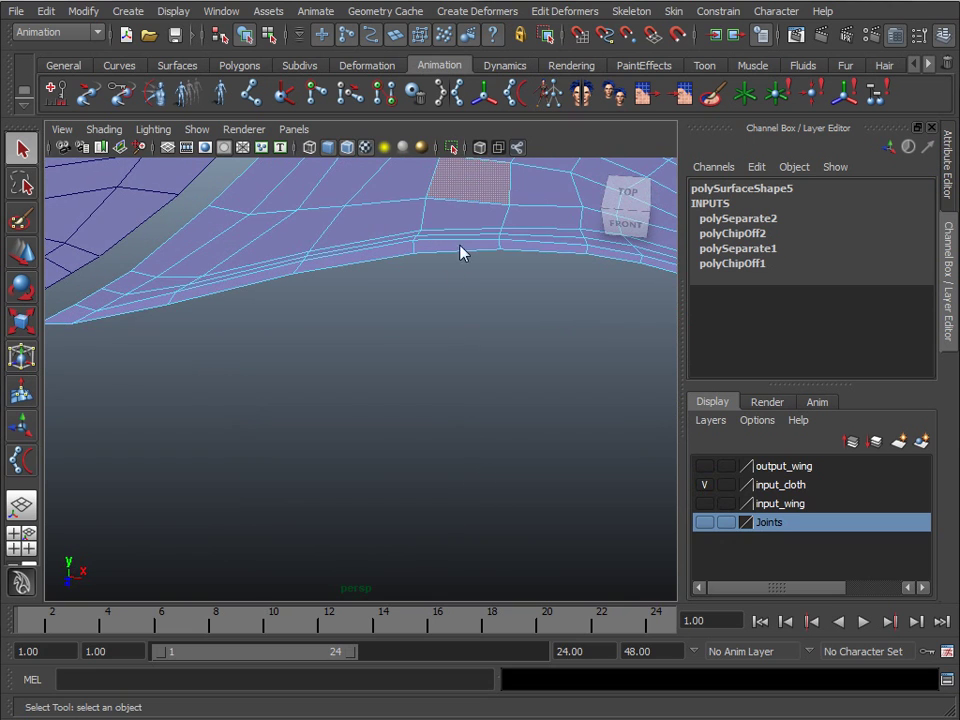
# Step: Return the cloth to Object Mode, deselect, hide input_cloth and show the input_wing bone mesh
pyautogui.moveTo(470, 213); pyautogui.dragTo(548, 182, button='right')
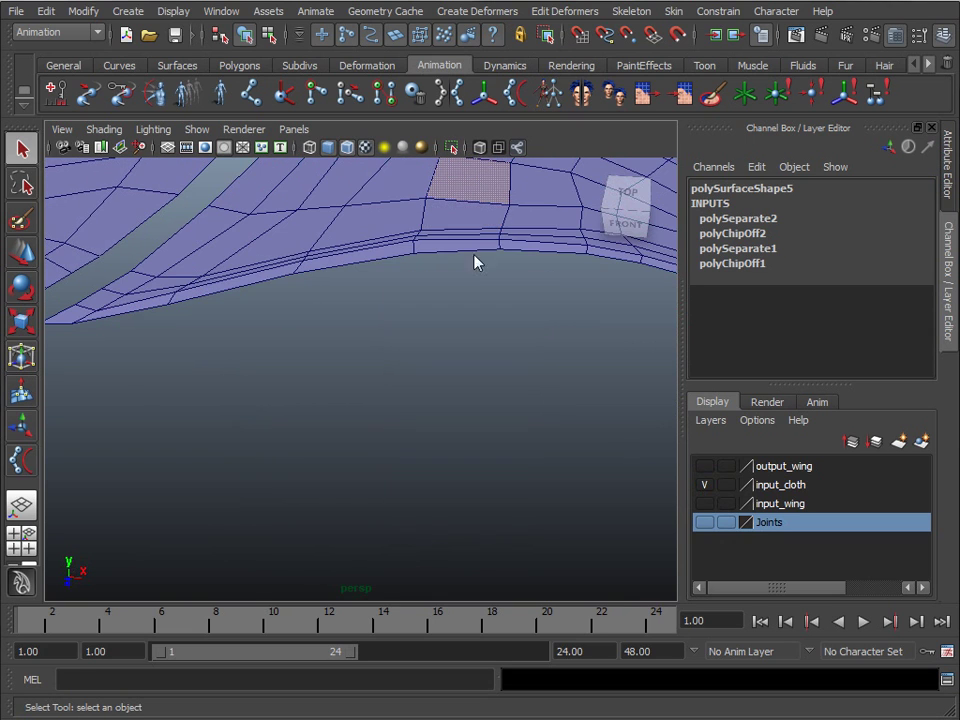
pyautogui.click(463, 306)
pyautogui.scroll(-5, 455, 309)
pyautogui.click(705, 485)
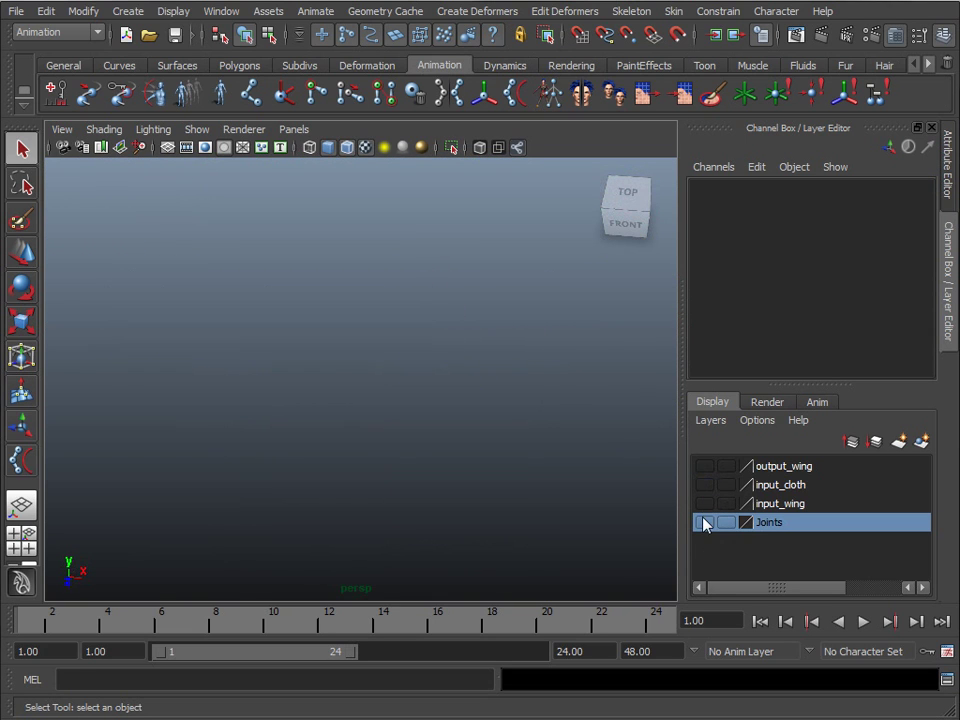
pyautogui.click(705, 504)
pyautogui.moveTo(300, 386)
pyautogui.keyDown('alt'); pyautogui.mouseDown()
pyautogui.moveTo(287, 364)
pyautogui.moveTo(289, 396)
pyautogui.moveTo(322, 407)
pyautogui.moveTo(298, 403)
pyautogui.mouseUp(); pyautogui.keyUp('alt')
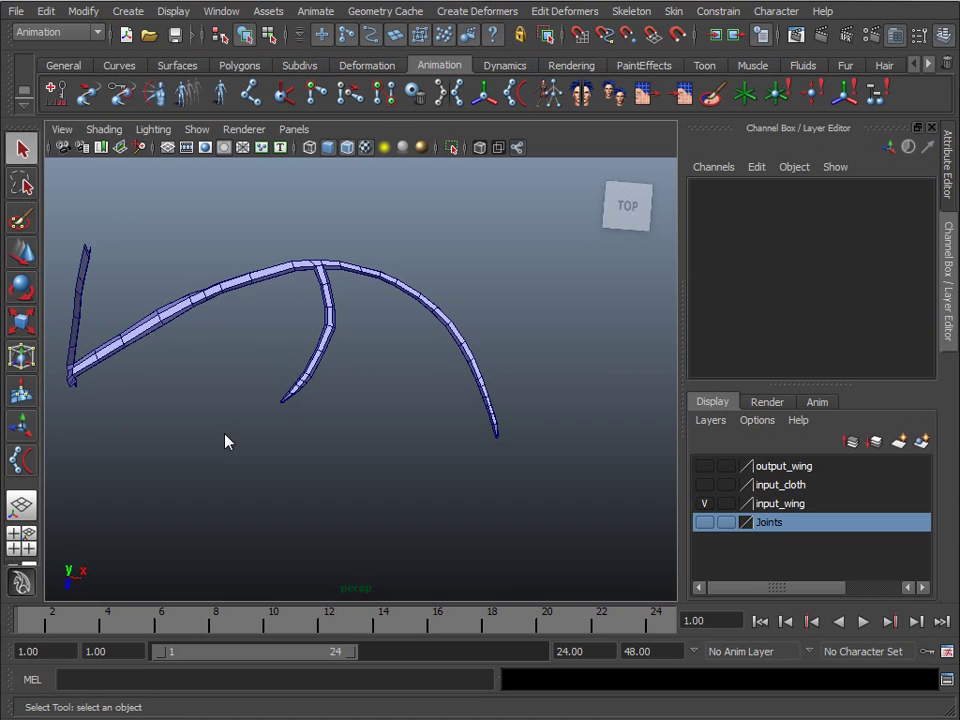
pyautogui.keyDown('alt'); pyautogui.moveTo(220, 400); pyautogui.dragTo(310, 417, button='right'); pyautogui.keyUp('alt')
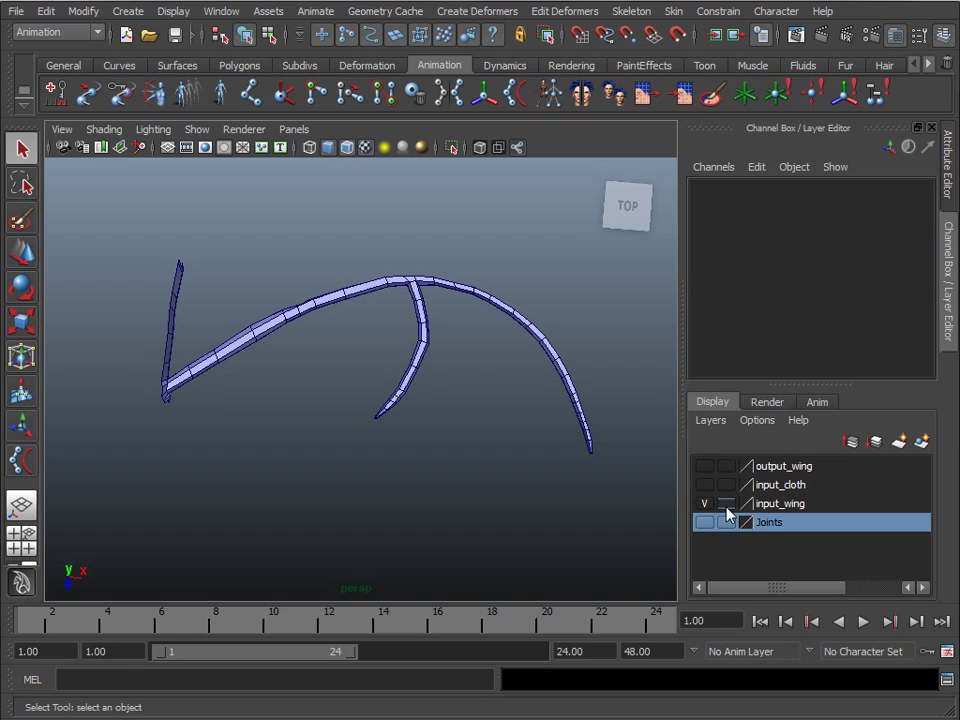
# Step: Swap input_wing for the Joints skeleton, overlay the bone mesh on it, then hide Joints again
pyautogui.click(705, 504)
pyautogui.click(706, 522)
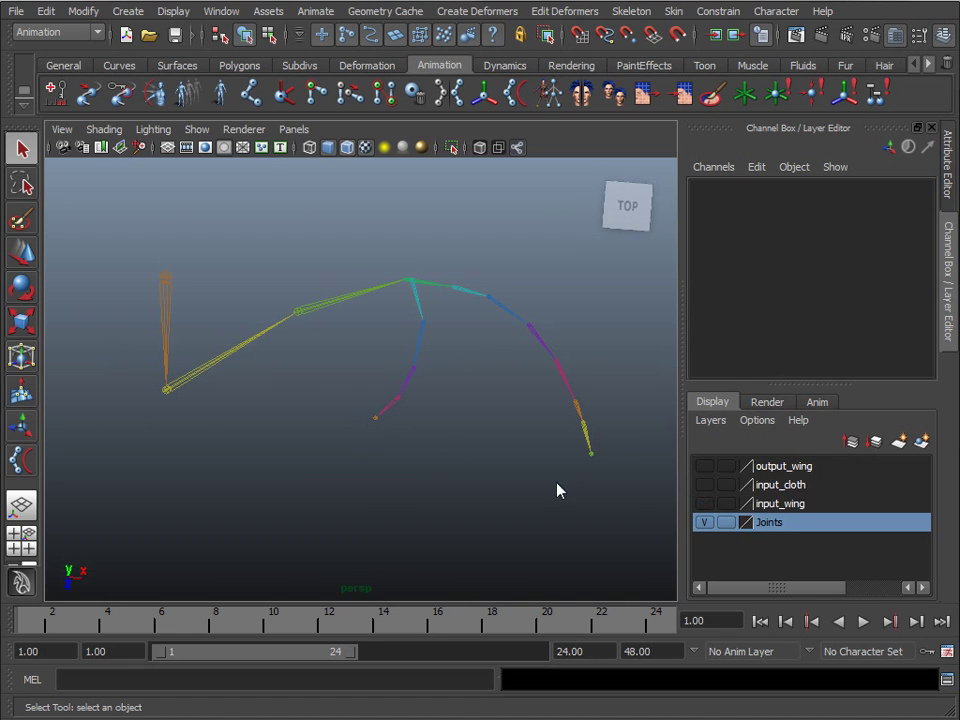
pyautogui.click(705, 503)
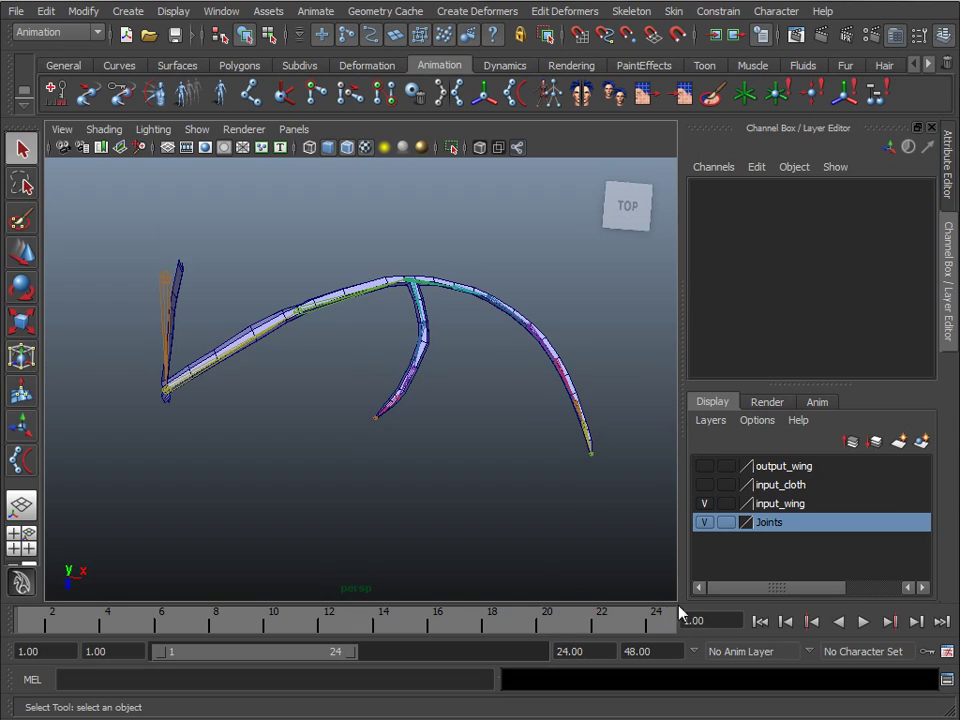
pyautogui.click(705, 521)
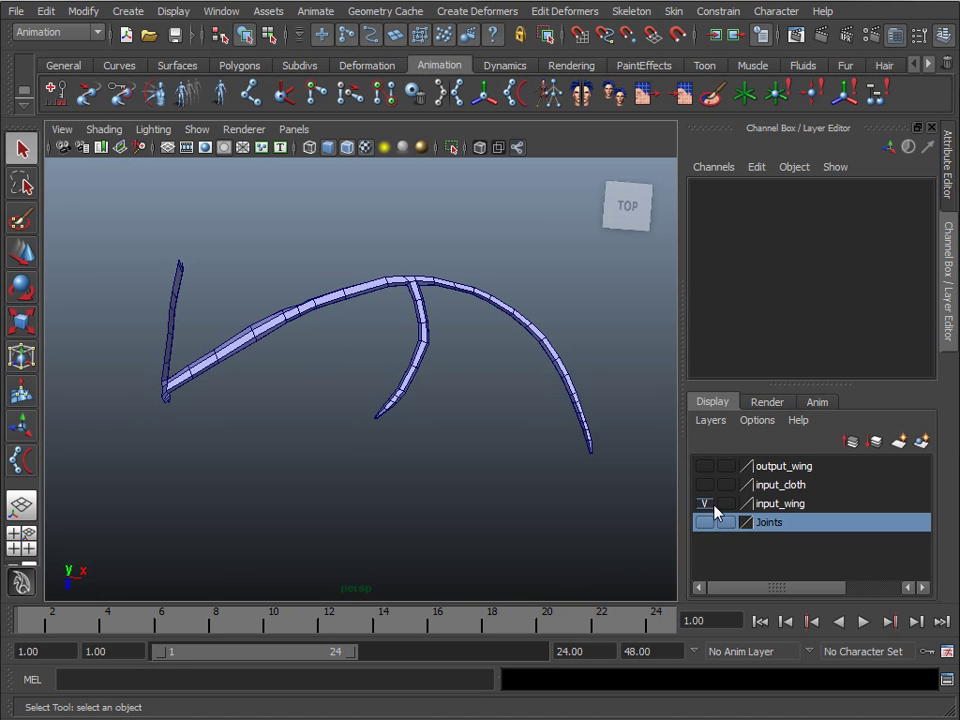
# Step: Show input_cloth again and select the inner membrane piece polySurface2
pyautogui.click(705, 484)
pyautogui.scroll(5, 440, 455)
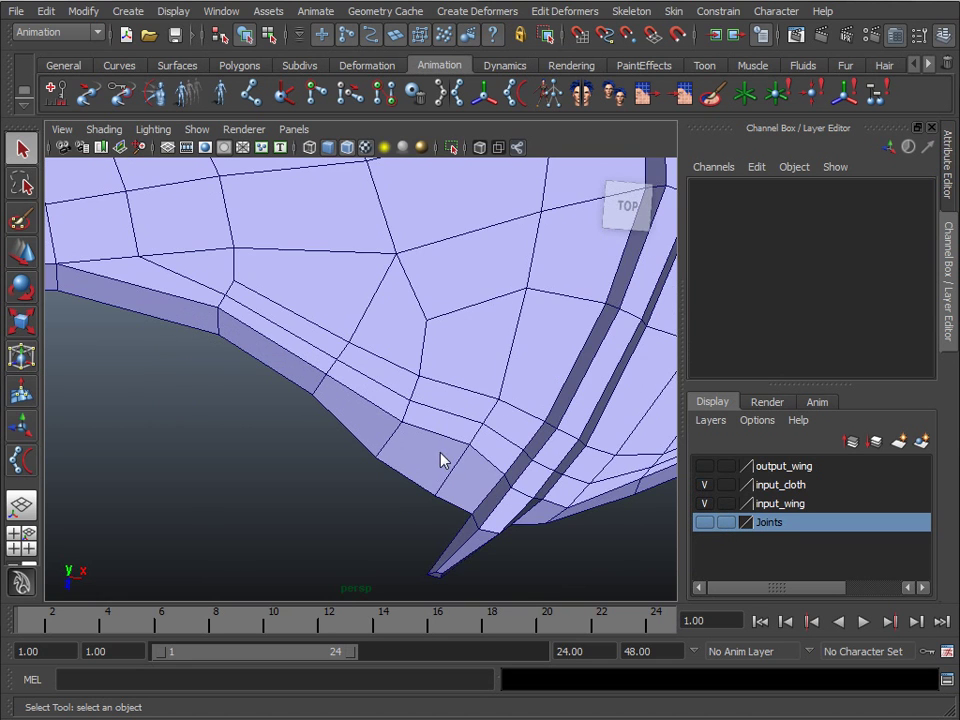
pyautogui.keyDown('alt'); pyautogui.moveTo(430, 432); pyautogui.dragTo(364, 347); pyautogui.keyUp('alt')
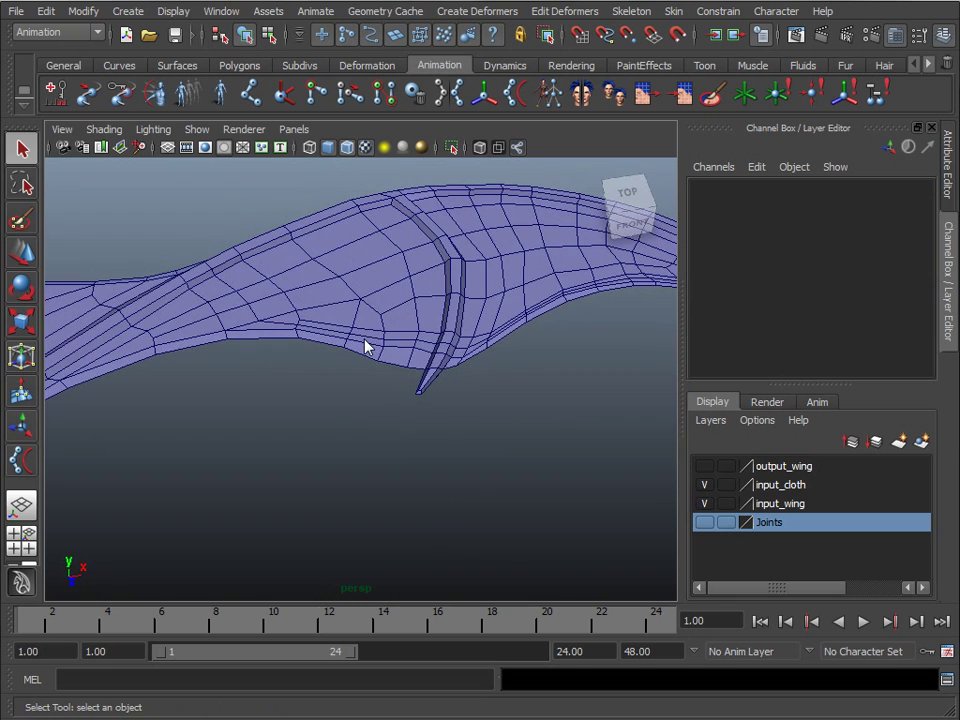
pyautogui.click(368, 262)
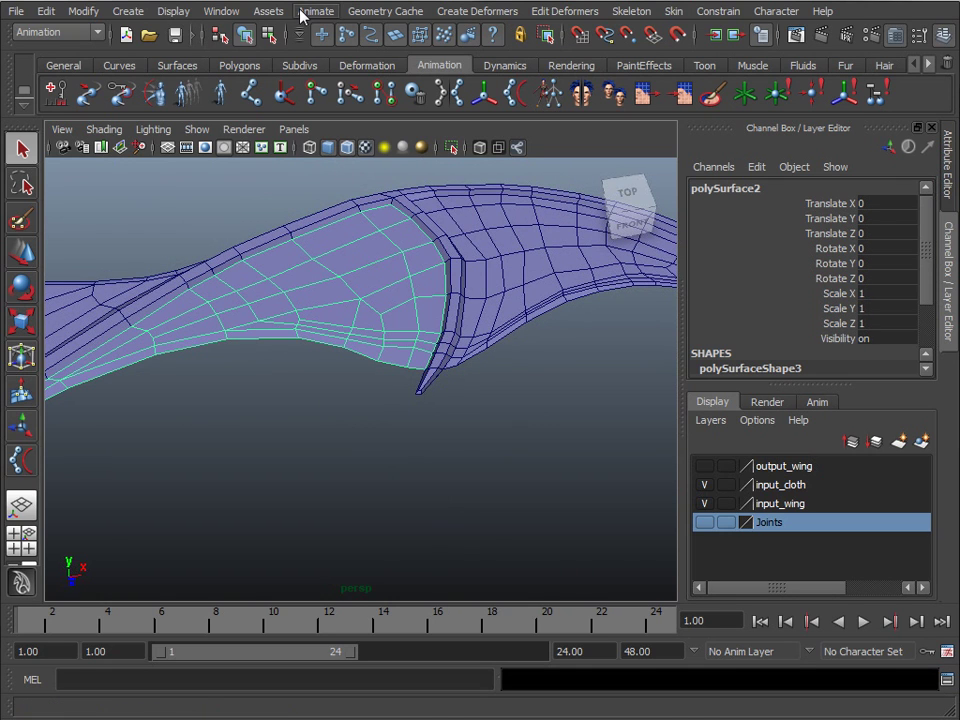
# Step: Switch to the nDynamics menu set and create an nCloth from polySurface2
pyautogui.click(93, 33)
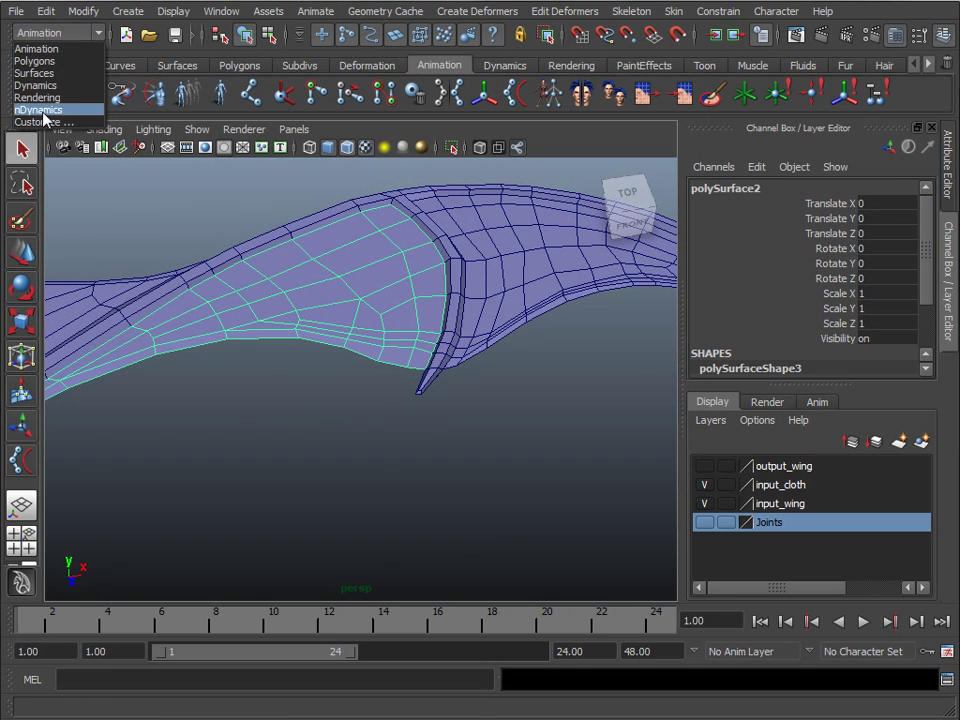
pyautogui.click(40, 109)
pyautogui.click(367, 12)
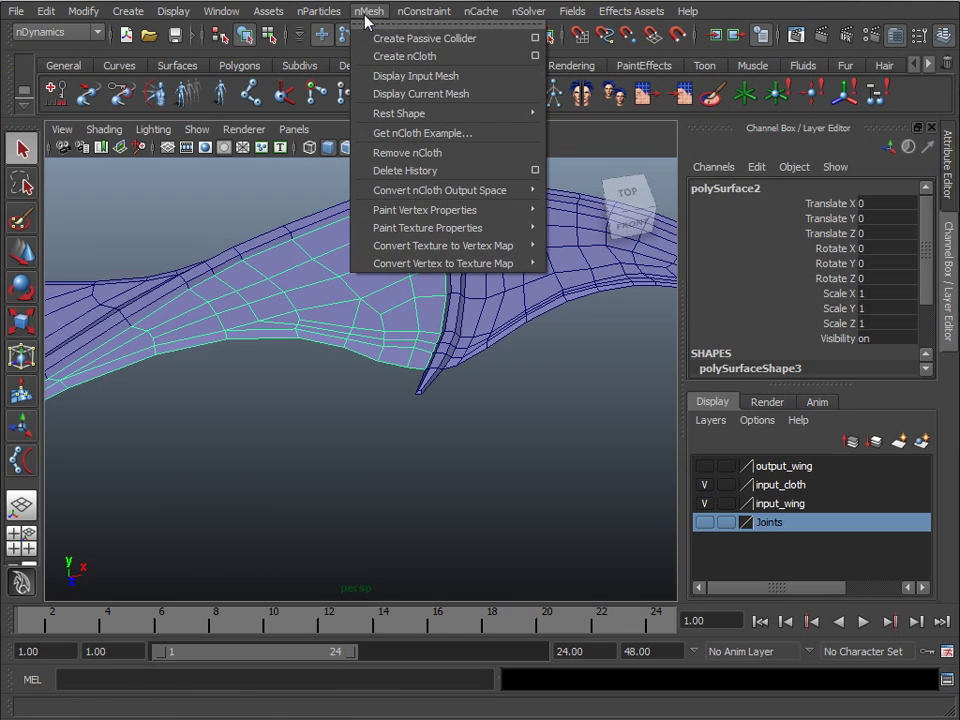
pyautogui.click(401, 57)
pyautogui.click(355, 369)
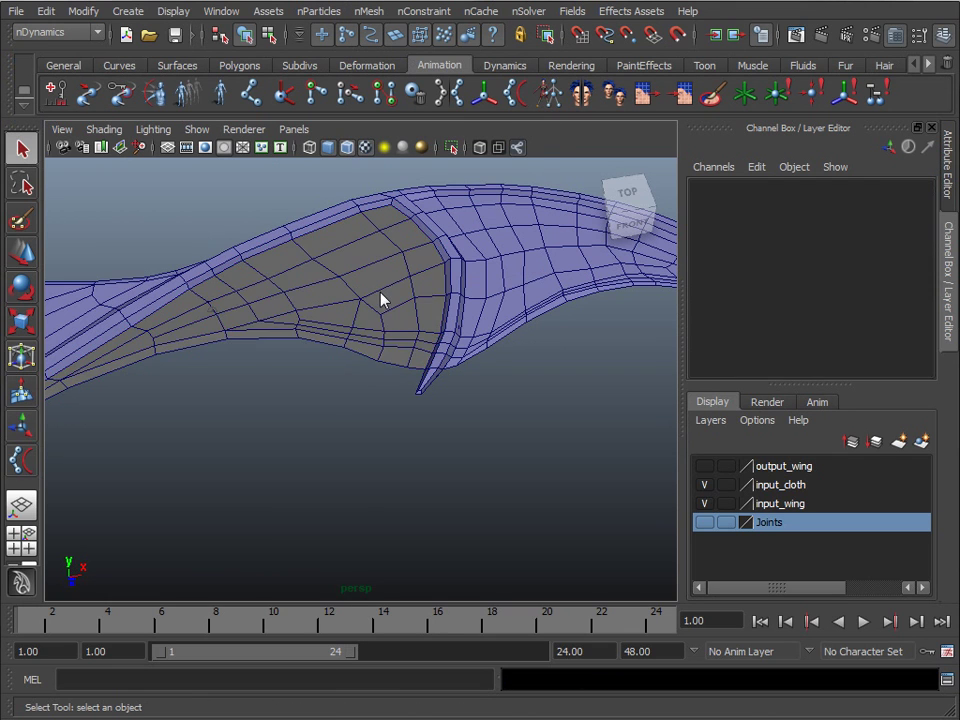
pyautogui.click(382, 300)
pyautogui.keyDown('alt'); pyautogui.moveTo(384, 381); pyautogui.dragTo(383, 323); pyautogui.keyUp('alt')
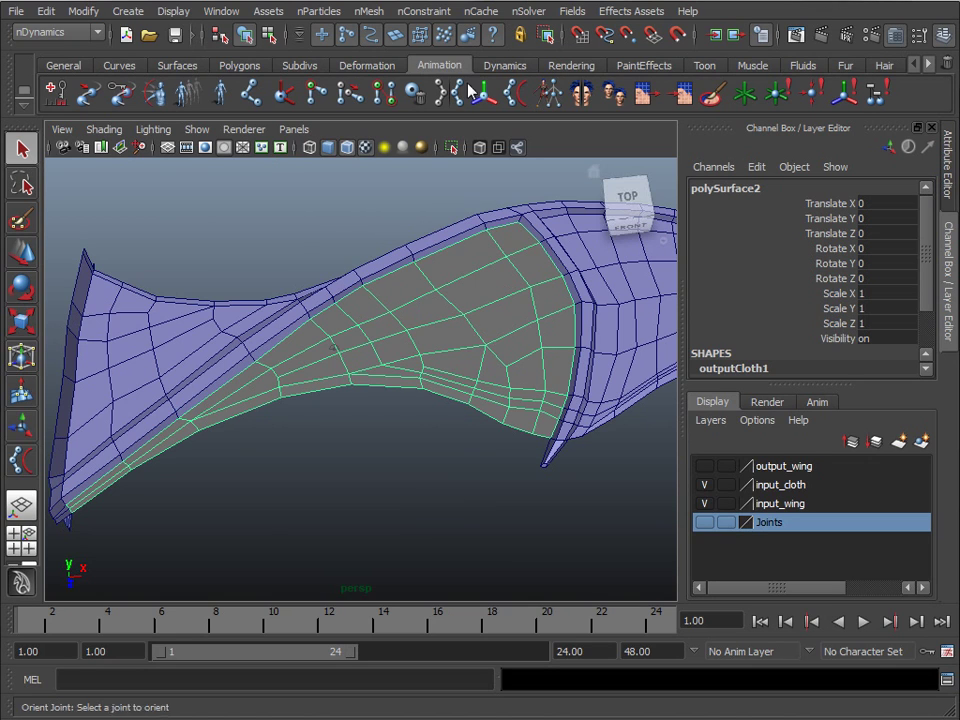
pyautogui.keyDown('alt'); pyautogui.moveTo(403, 523); pyautogui.dragTo(456, 489); pyautogui.keyUp('alt')
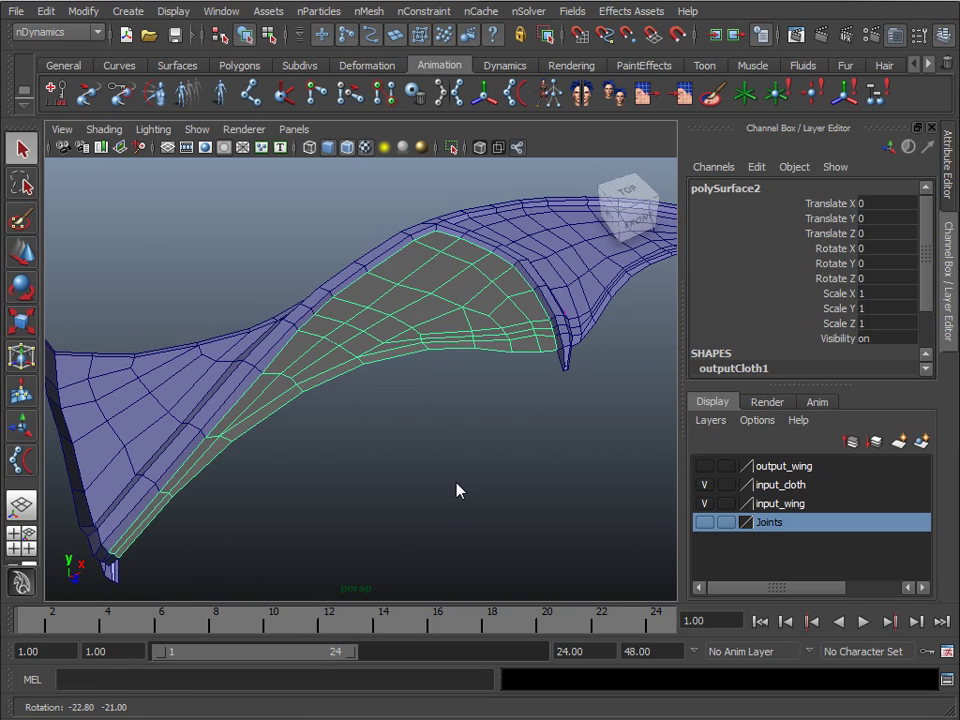
pyautogui.scroll(6, 424, 443)
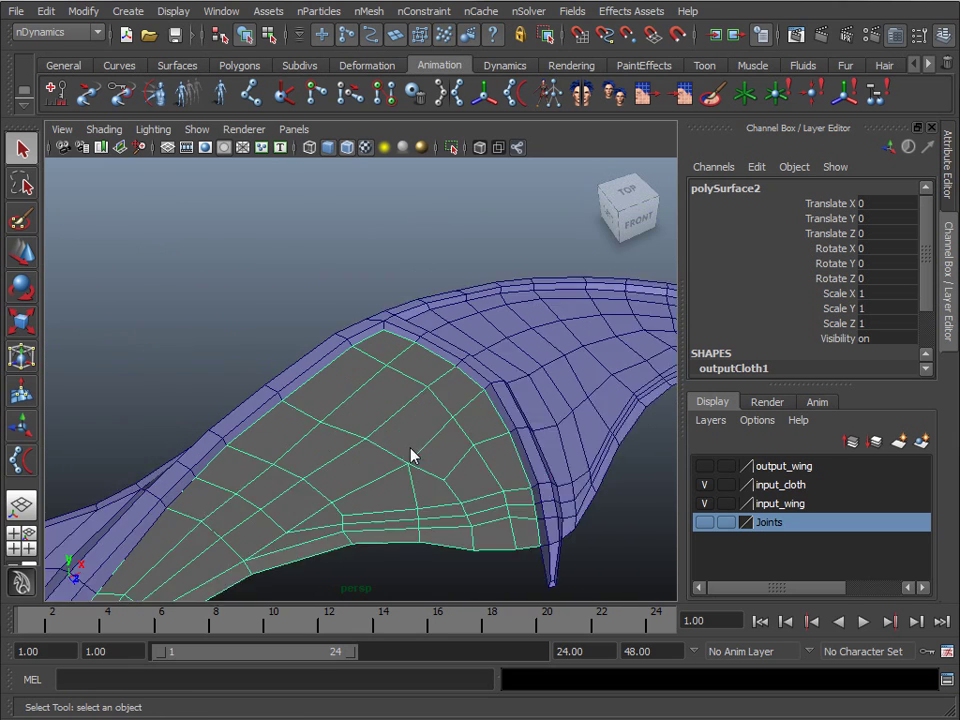
pyautogui.scroll(-3, 410, 451)
pyautogui.moveTo(410, 451); pyautogui.dragTo(410, 395, button='right')
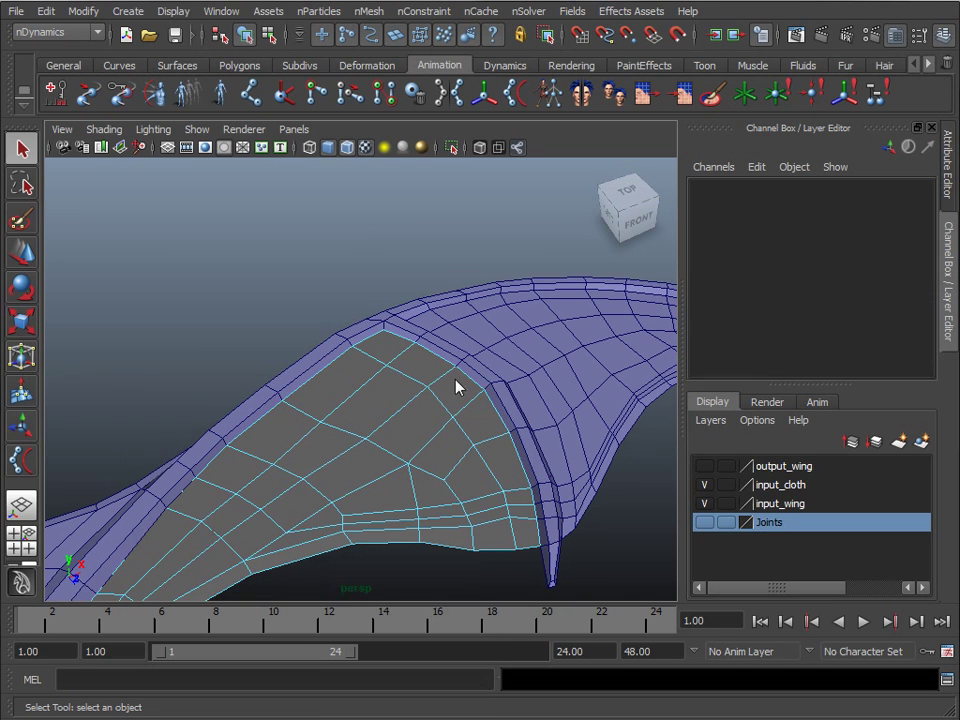
pyautogui.click(540, 540)
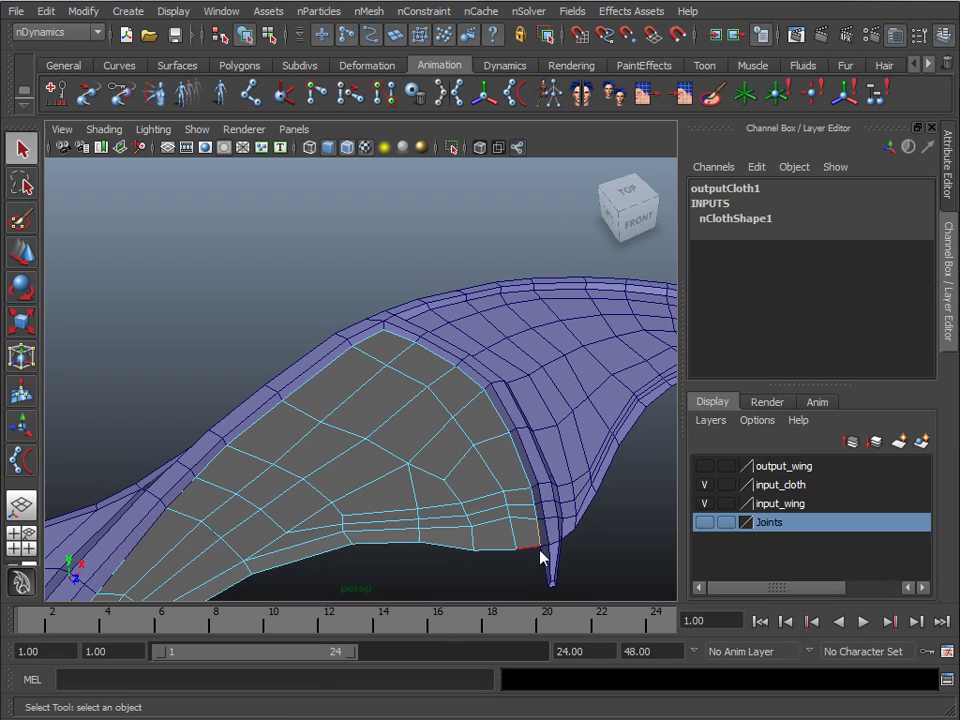
pyautogui.keyDown('shift'); pyautogui.click(518, 457); pyautogui.keyUp('shift')
pyautogui.keyDown('alt'); pyautogui.moveTo(308, 472); pyautogui.dragTo(150, 520); pyautogui.keyUp('alt')
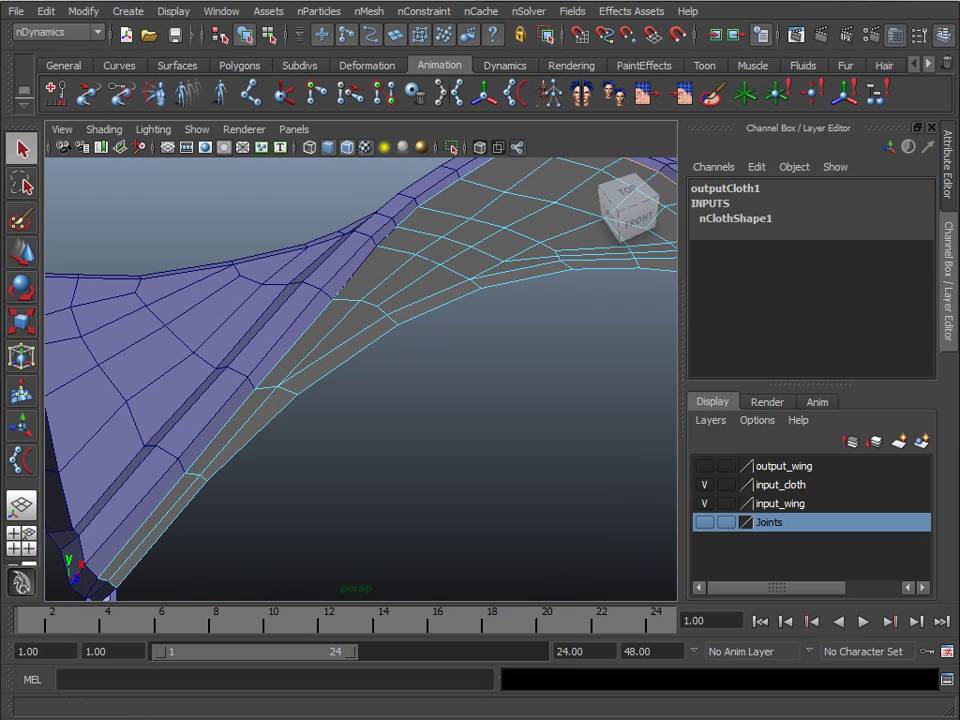
pyautogui.click(136, 533)
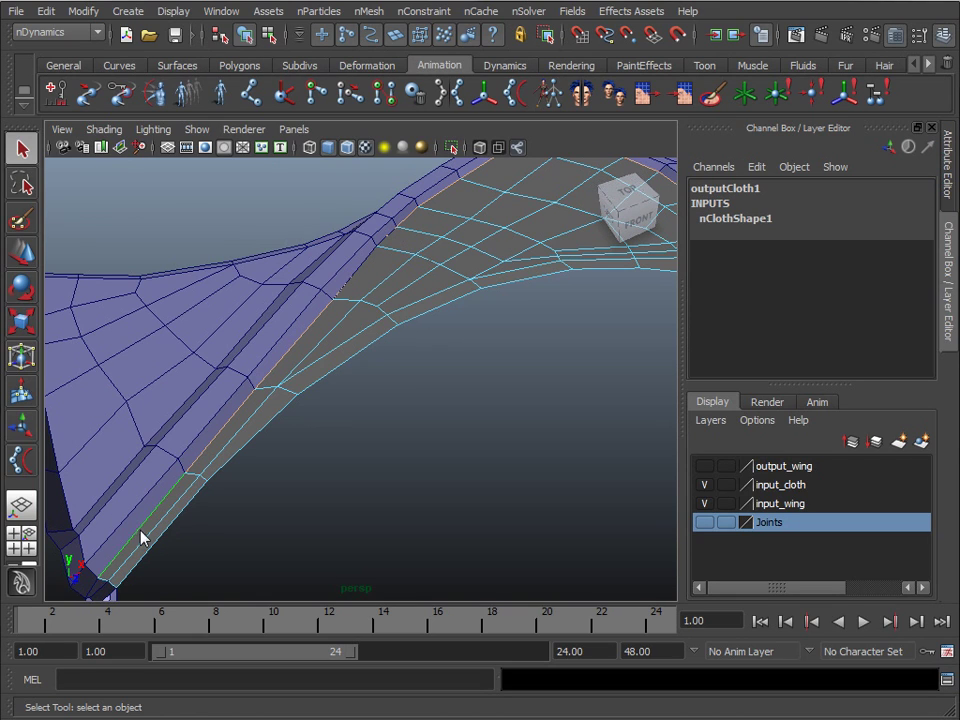
pyautogui.click(105, 580)
pyautogui.keyDown('alt'); pyautogui.moveTo(200, 548); pyautogui.dragTo(377, 387, button='middle'); pyautogui.keyUp('alt')
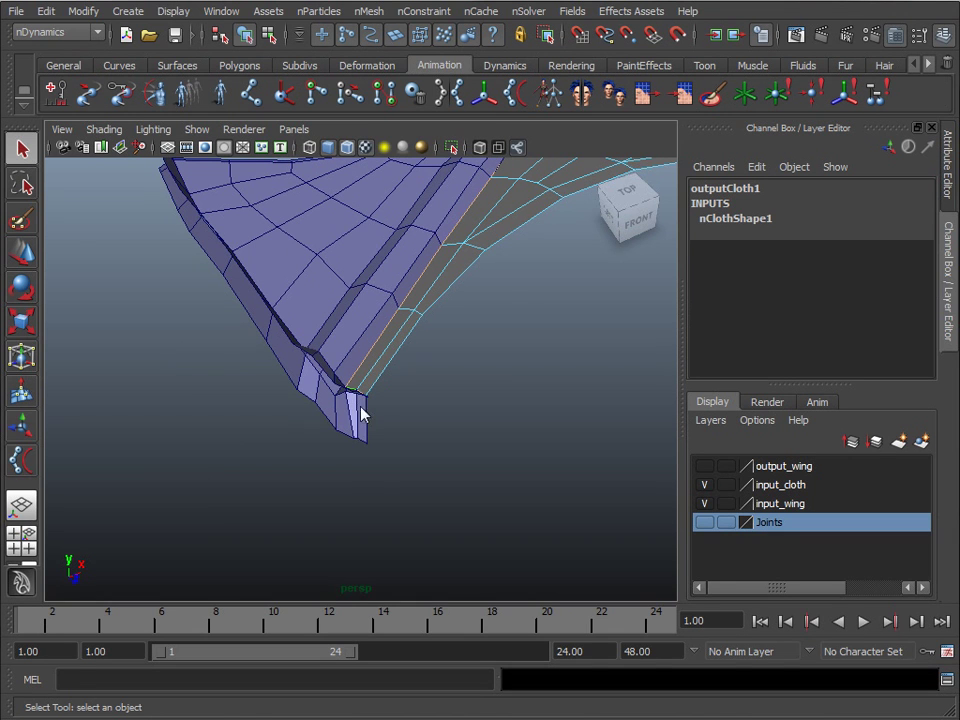
pyautogui.keyDown('alt'); pyautogui.moveTo(435, 426); pyautogui.dragTo(420, 403); pyautogui.keyUp('alt')
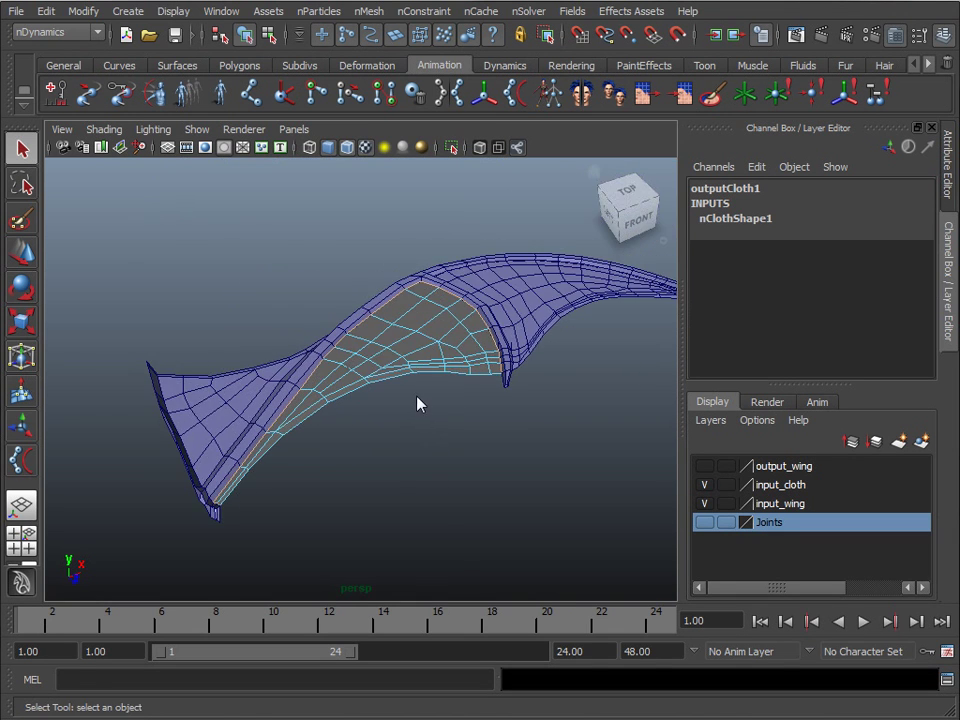
pyautogui.scroll(6, 420, 403)
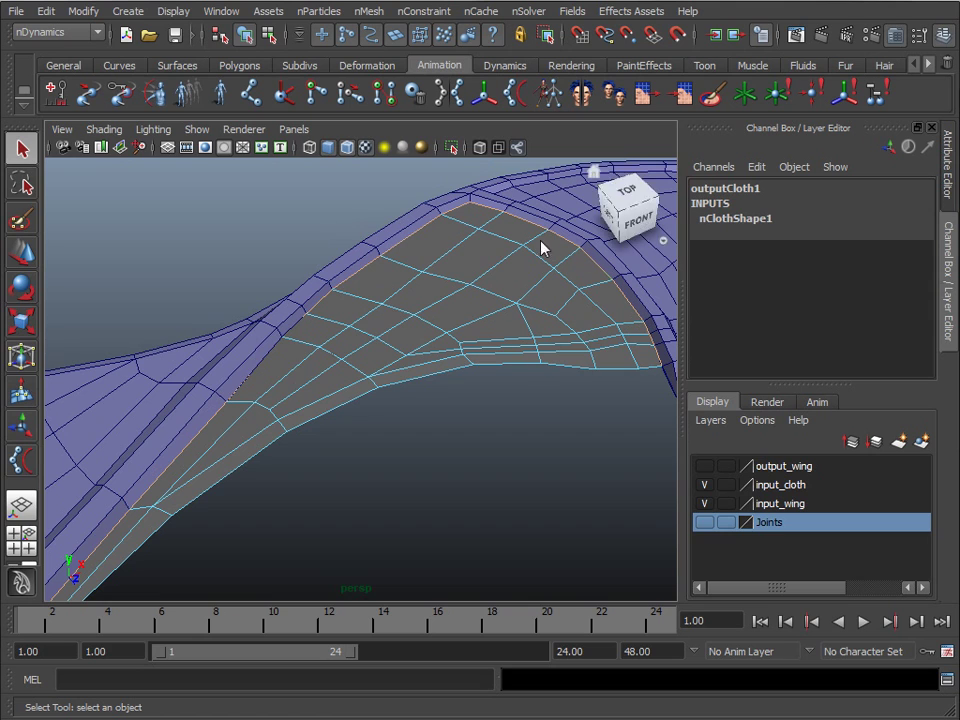
# Step: Hide input_cloth and switch the wing strip mesh to Edge selection, zooming in on the strips
pyautogui.click(704, 485)
pyautogui.keyDown('alt'); pyautogui.moveTo(564, 304); pyautogui.dragTo(530, 314, button='right'); pyautogui.keyUp('alt')
pyautogui.moveTo(594, 318); pyautogui.dragTo(563, 358, button='right')
pyautogui.keyDown('alt'); pyautogui.moveTo(564, 358); pyautogui.dragTo(500, 407); pyautogui.keyUp('alt')
pyautogui.scroll(5, 503, 407)
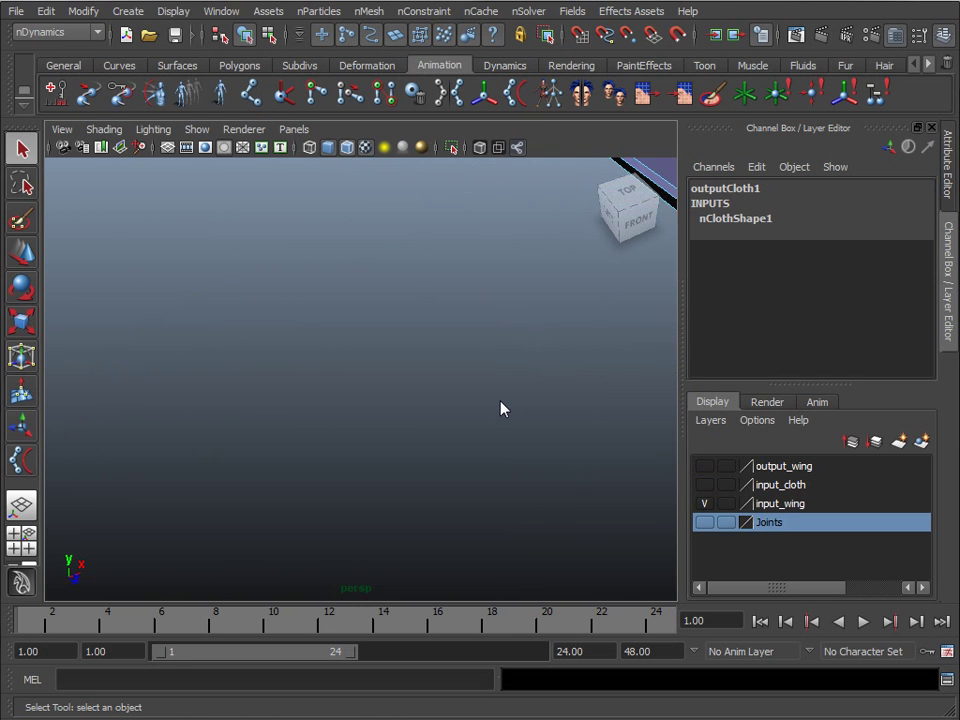
pyautogui.keyDown('alt'); pyautogui.moveTo(493, 457); pyautogui.dragTo(596, 439); pyautogui.keyUp('alt')
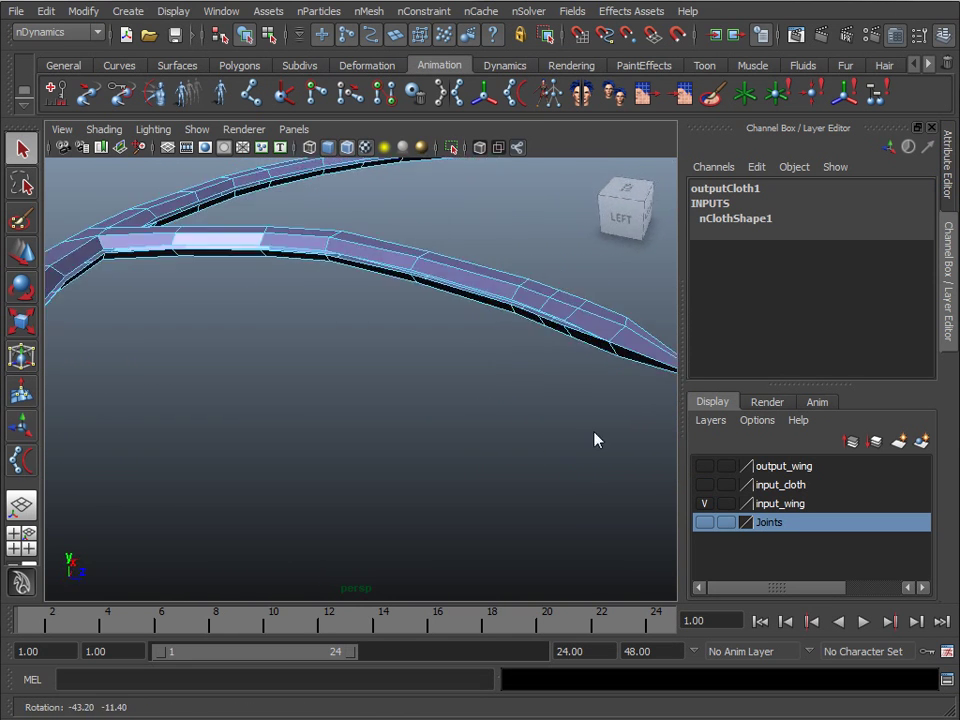
pyautogui.keyDown('alt'); pyautogui.moveTo(597, 363); pyautogui.dragTo(531, 424, button='right'); pyautogui.keyUp('alt')
pyautogui.scroll(4, 531, 423)
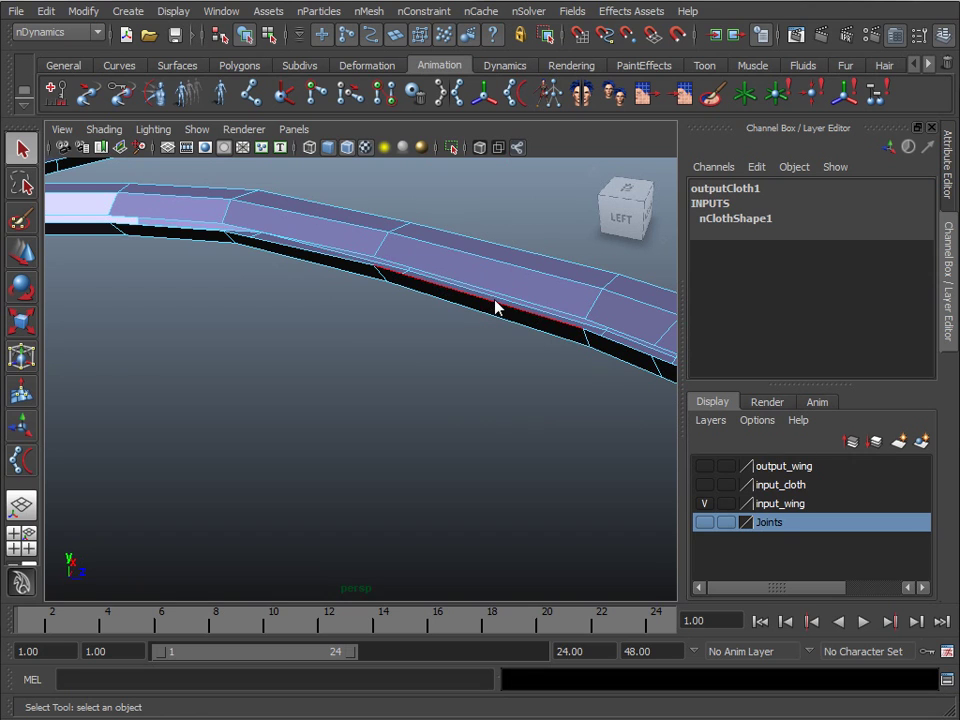
pyautogui.keyDown('alt'); pyautogui.moveTo(533, 355); pyautogui.dragTo(471, 369, button='right'); pyautogui.keyUp('alt')
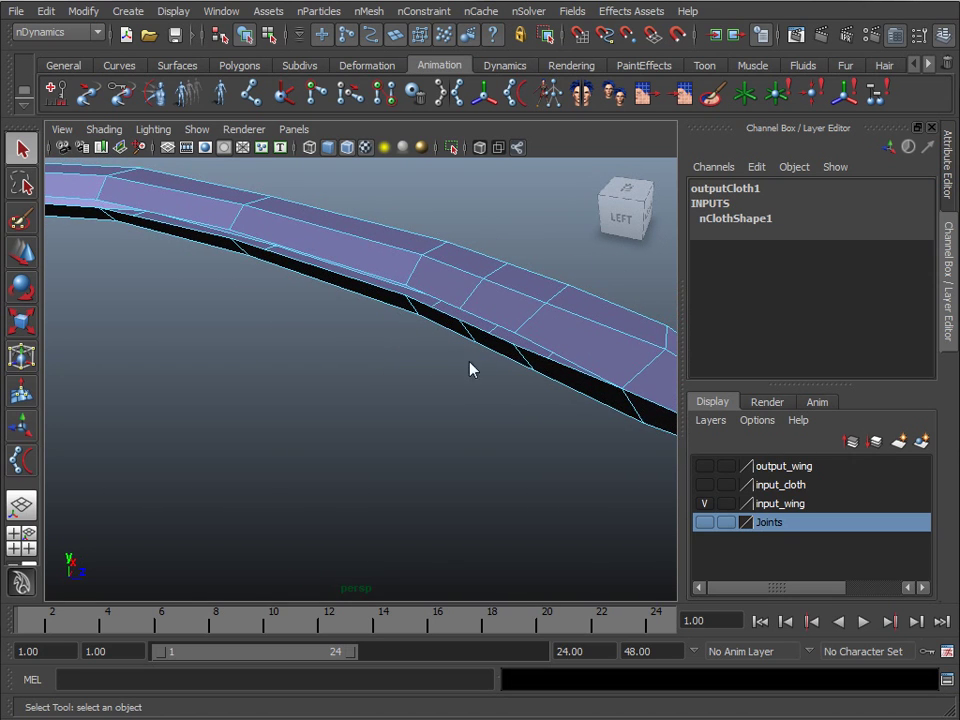
# Step: Select the edge loop running along the wing strip and add the strip's lower edge
pyautogui.click(541, 355)
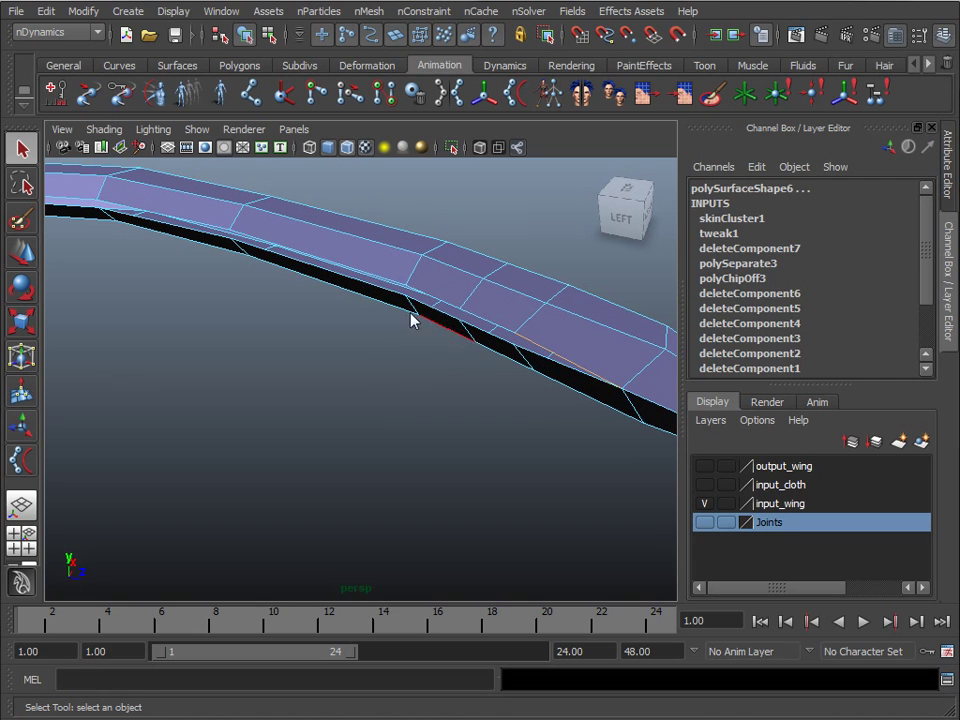
pyautogui.doubleClick(329, 262)
pyautogui.scroll(-3, 253, 367)
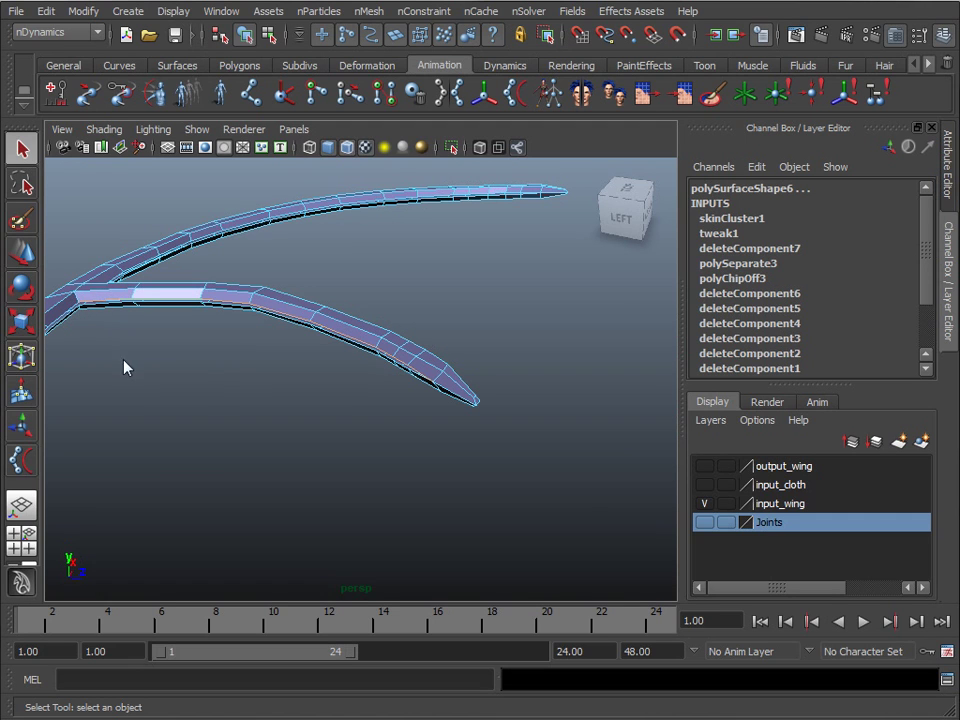
pyautogui.keyDown('alt'); pyautogui.moveTo(154, 373); pyautogui.dragTo(100, 365); pyautogui.keyUp('alt')
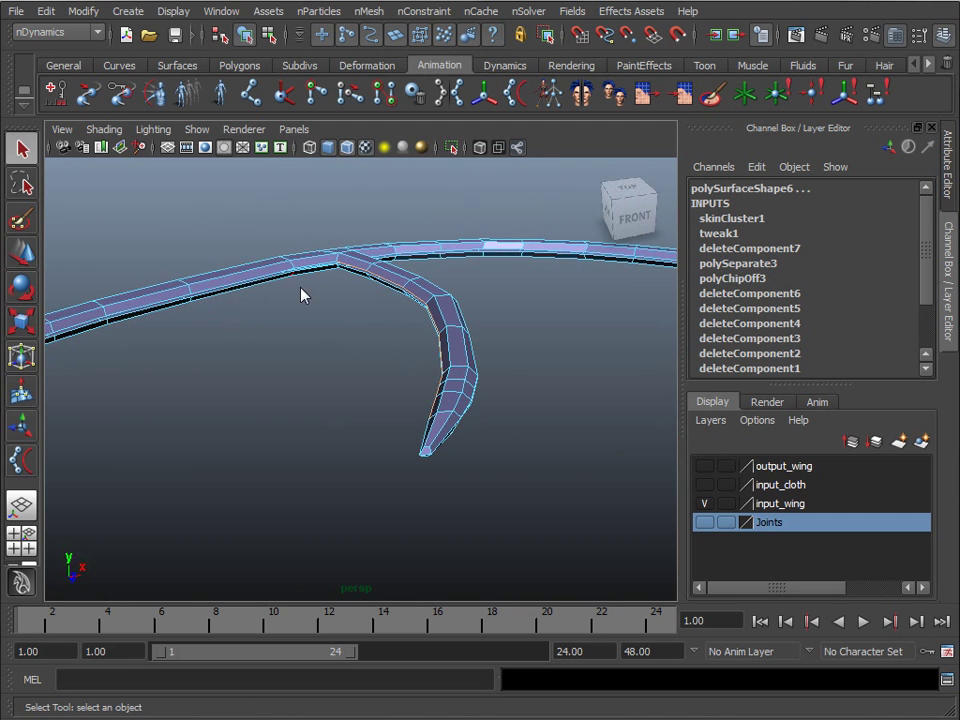
pyautogui.scroll(4, 302, 294)
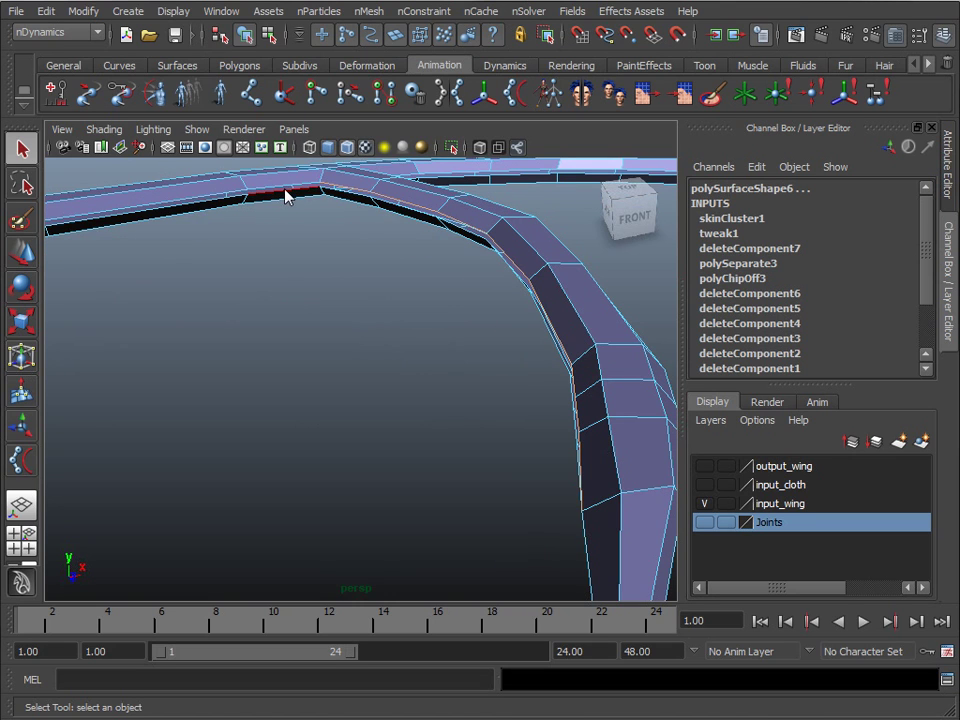
pyautogui.keyDown('alt'); pyautogui.moveTo(281, 214); pyautogui.dragTo(429, 268, button='middle'); pyautogui.keyUp('alt')
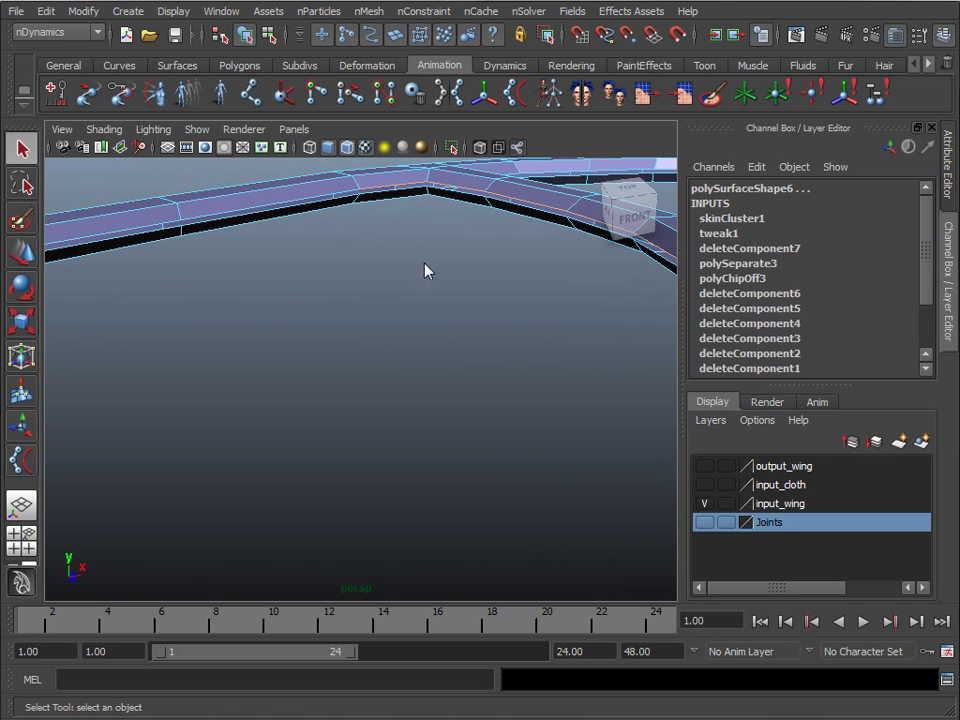
pyautogui.scroll(-3, 197, 392)
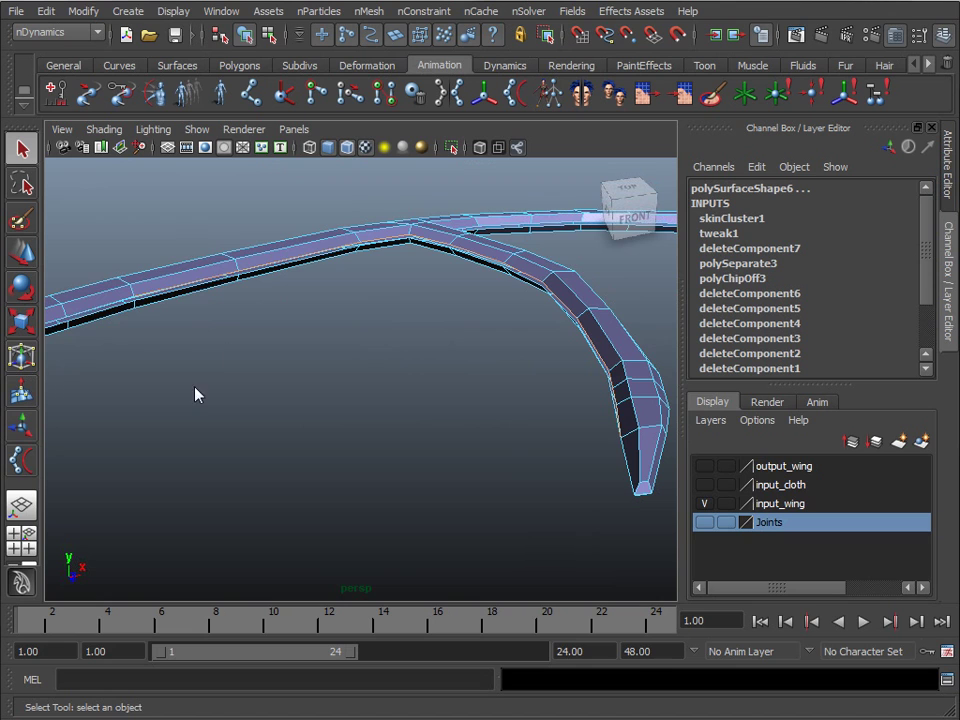
pyautogui.keyDown('alt'); pyautogui.moveTo(197, 392); pyautogui.dragTo(234, 388, button='middle'); pyautogui.keyUp('alt')
pyautogui.scroll(4, 495, 345)
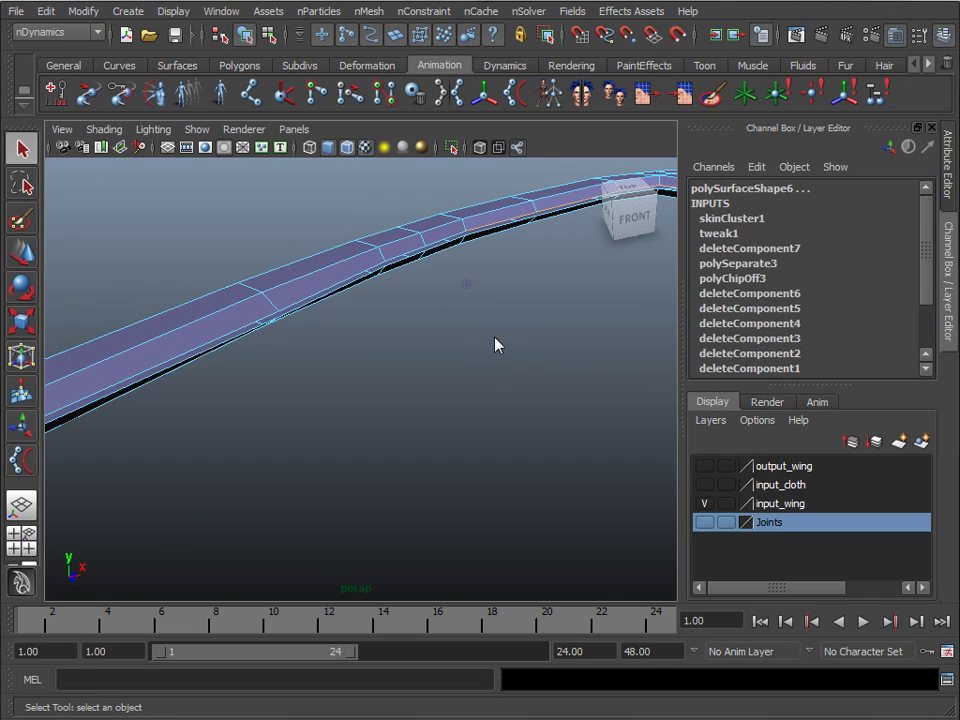
pyautogui.click(200, 355)
pyautogui.keyDown('alt'); pyautogui.moveTo(162, 507); pyautogui.dragTo(476, 349, button='middle'); pyautogui.keyUp('alt')
pyautogui.scroll(-3, 471, 349)
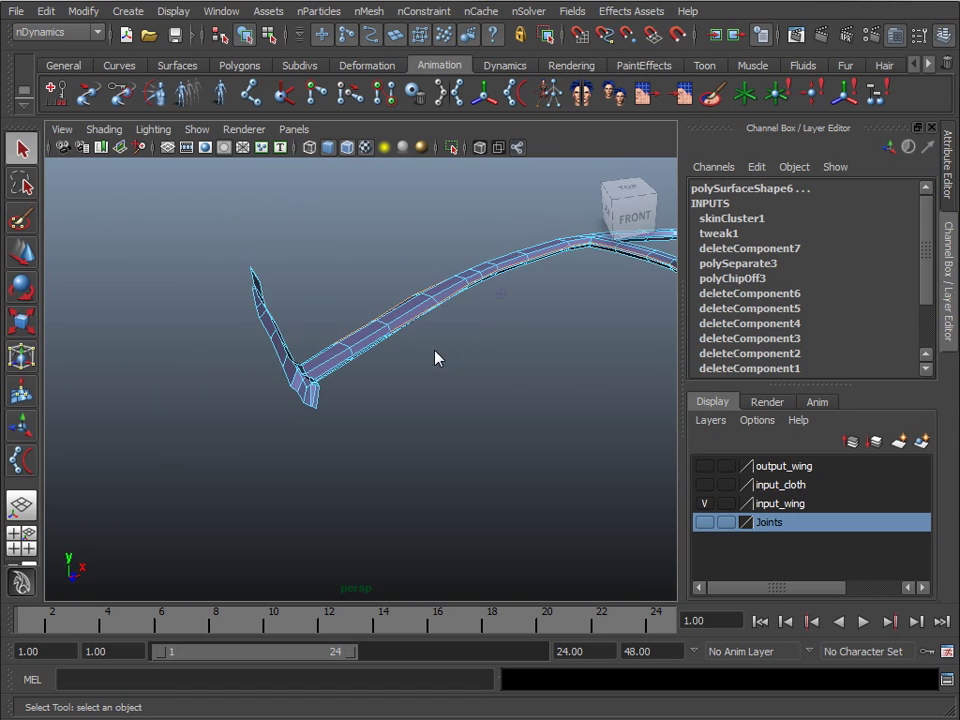
pyautogui.scroll(3, 436, 357)
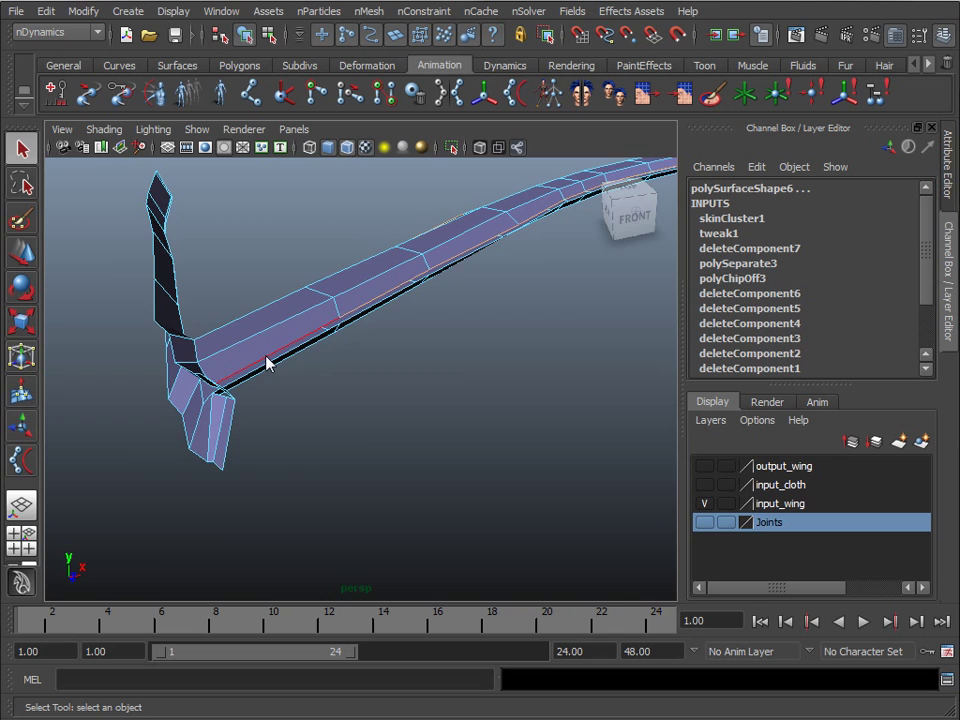
# Step: Lasso-select the remaining edges along the upright wing strip
pyautogui.keyDown('alt'); pyautogui.moveTo(315, 384); pyautogui.dragTo(266, 446); pyautogui.keyUp('alt')
pyautogui.keyDown('alt'); pyautogui.moveTo(236, 504); pyautogui.dragTo(369, 295, button='middle'); pyautogui.keyUp('alt')
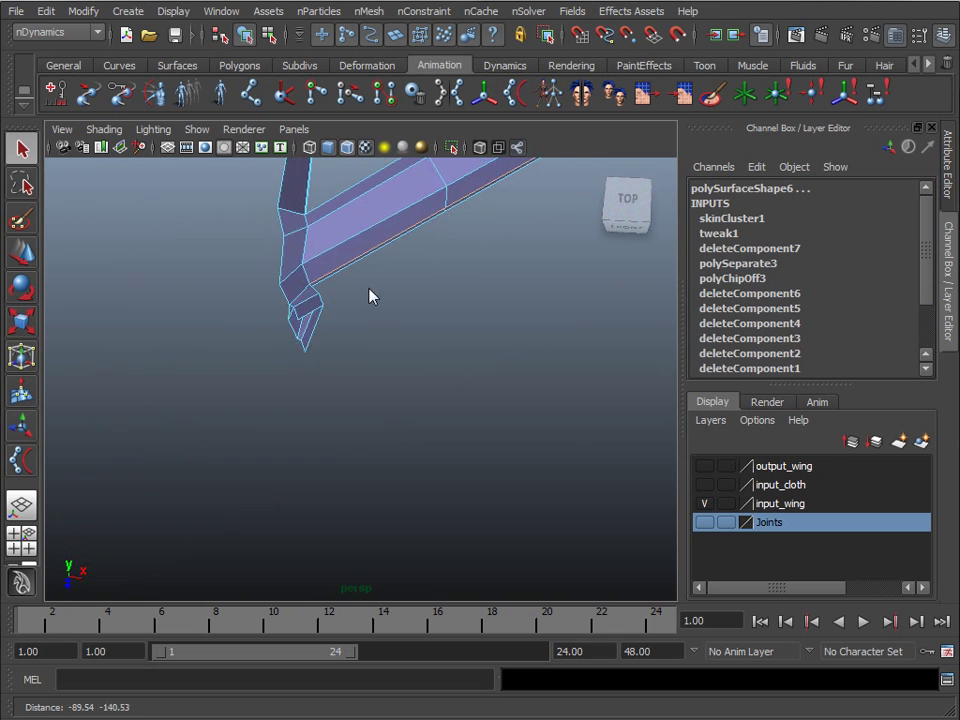
pyautogui.scroll(5, 291, 354)
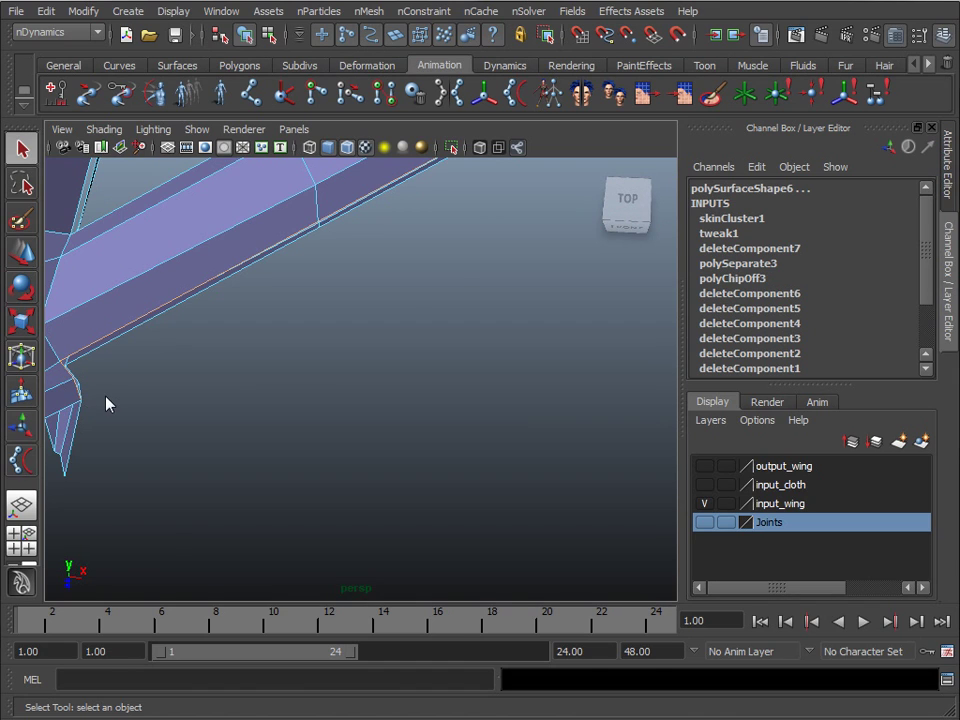
pyautogui.scroll(-5, 109, 403)
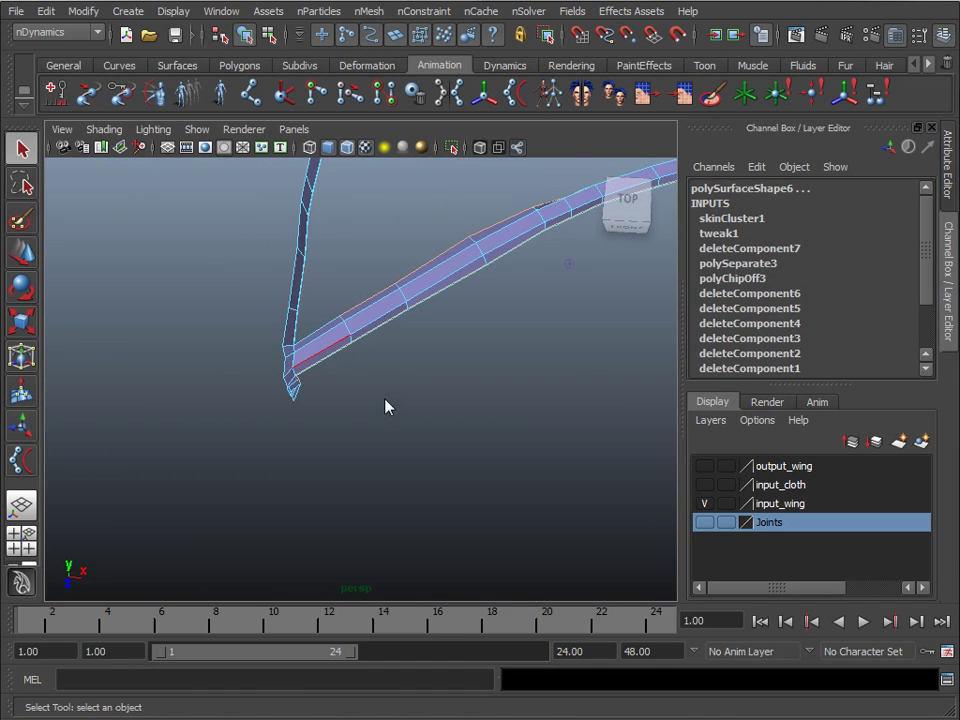
pyautogui.keyDown('alt'); pyautogui.moveTo(459, 386); pyautogui.dragTo(403, 324); pyautogui.keyUp('alt')
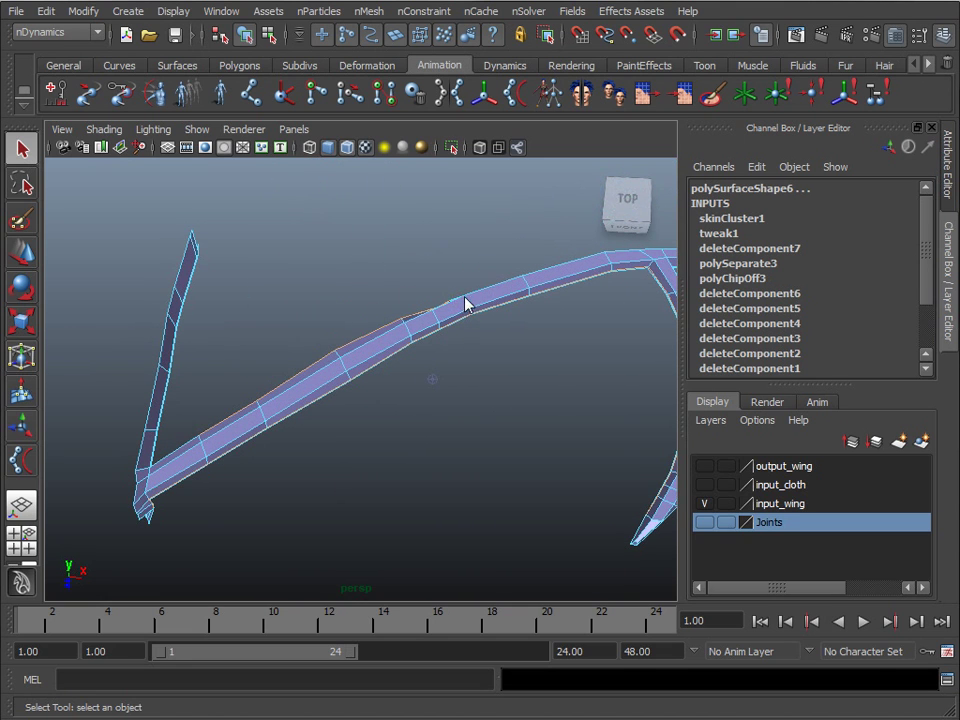
pyautogui.keyDown('alt'); pyautogui.moveTo(429, 407); pyautogui.dragTo(588, 370); pyautogui.keyUp('alt')
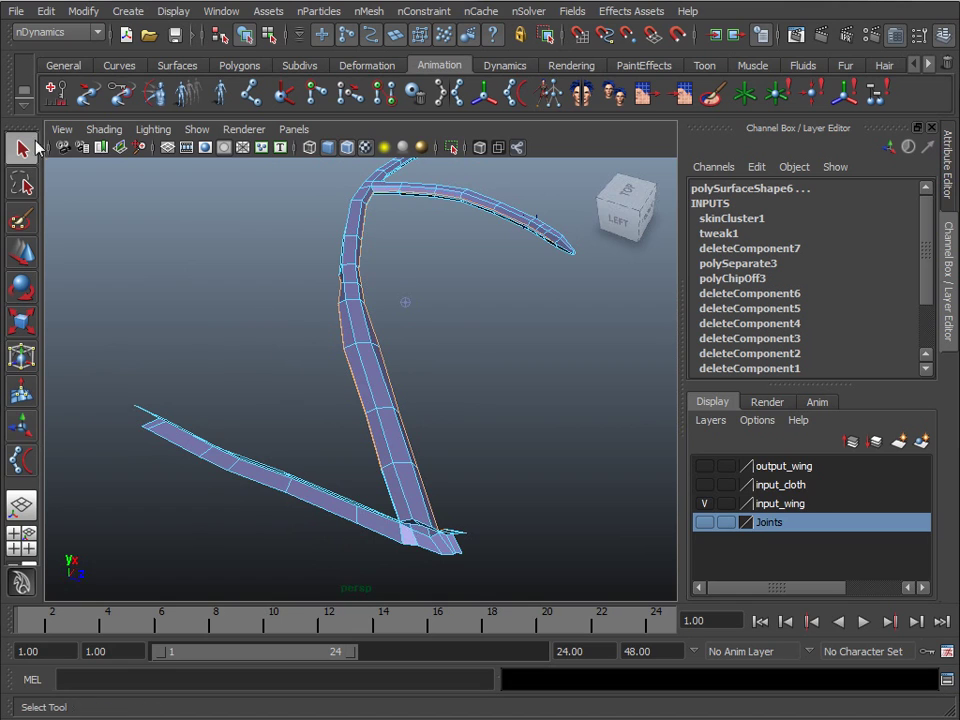
pyautogui.click(21, 184)
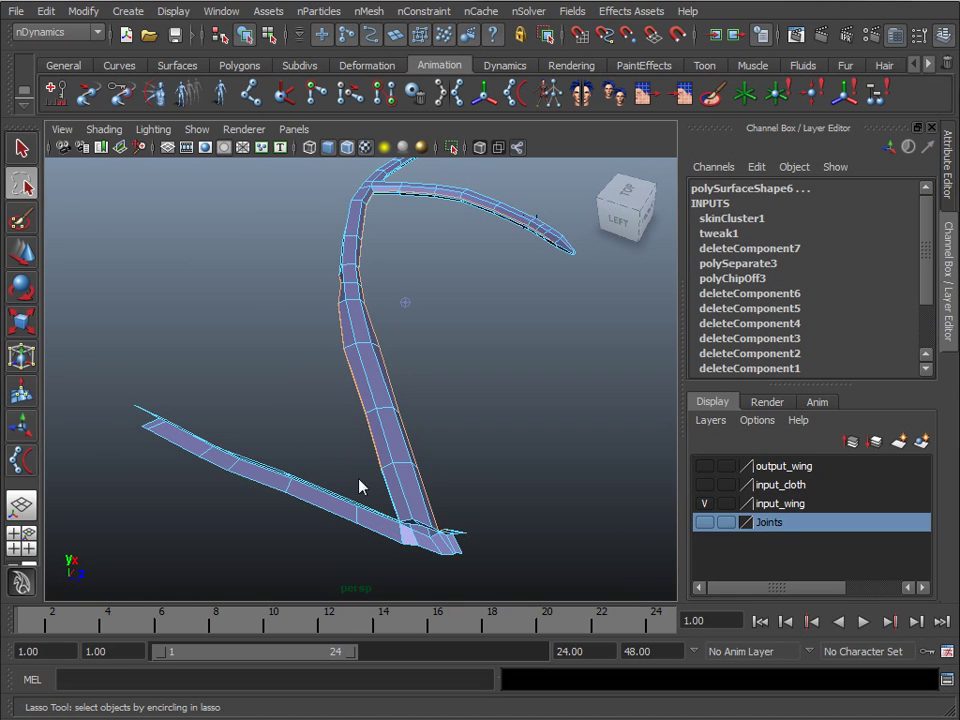
pyautogui.moveTo(399, 514)
pyautogui.mouseDown()
pyautogui.moveTo(392, 438)
pyautogui.moveTo(369, 344)
pyautogui.moveTo(346, 277)
pyautogui.moveTo(316, 268)
pyautogui.mouseUp()
pyautogui.moveTo(360, 474); pyautogui.dragTo(356, 508)
pyautogui.moveTo(536, 371)
pyautogui.keyDown('alt'); pyautogui.mouseDown()
pyautogui.moveTo(373, 313)
pyautogui.moveTo(364, 279)
pyautogui.moveTo(358, 336)
pyautogui.moveTo(440, 430)
pyautogui.mouseUp(); pyautogui.keyUp('alt')
# Step: Show input_cloth, pin its edges to the strips with a Component to Component constraint, and test playback
pyautogui.click(704, 485)
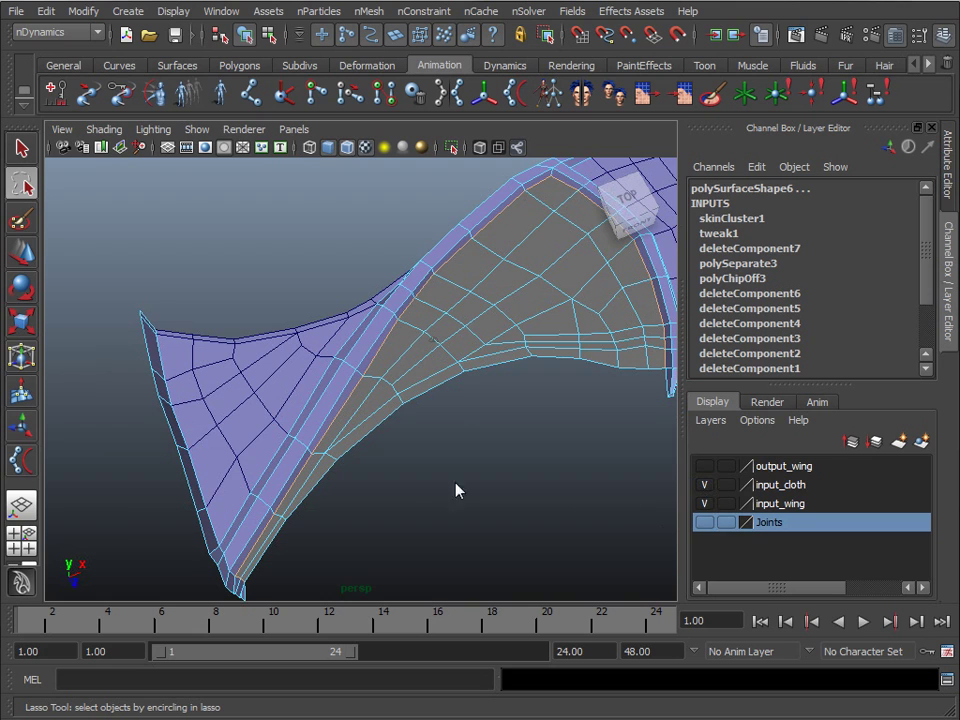
pyautogui.click(425, 12)
pyautogui.click(475, 57)
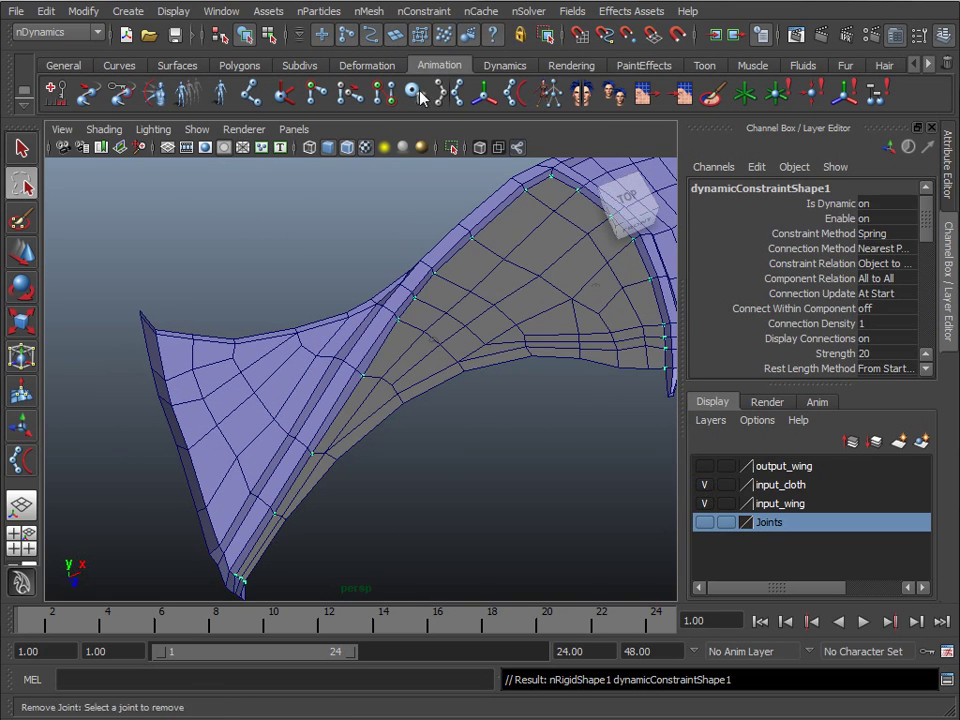
pyautogui.keyDown('alt'); pyautogui.moveTo(489, 411); pyautogui.dragTo(334, 439, button='middle'); pyautogui.keyUp('alt')
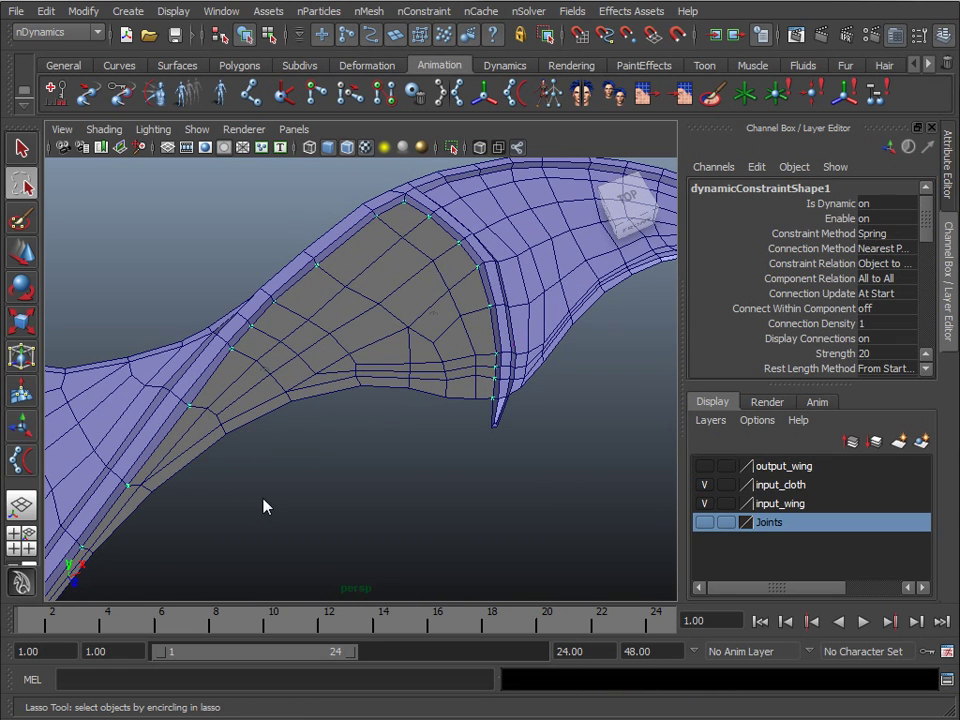
pyautogui.click(22, 148)
pyautogui.keyDown('alt'); pyautogui.moveTo(315, 468); pyautogui.dragTo(356, 420, button='right'); pyautogui.keyUp('alt')
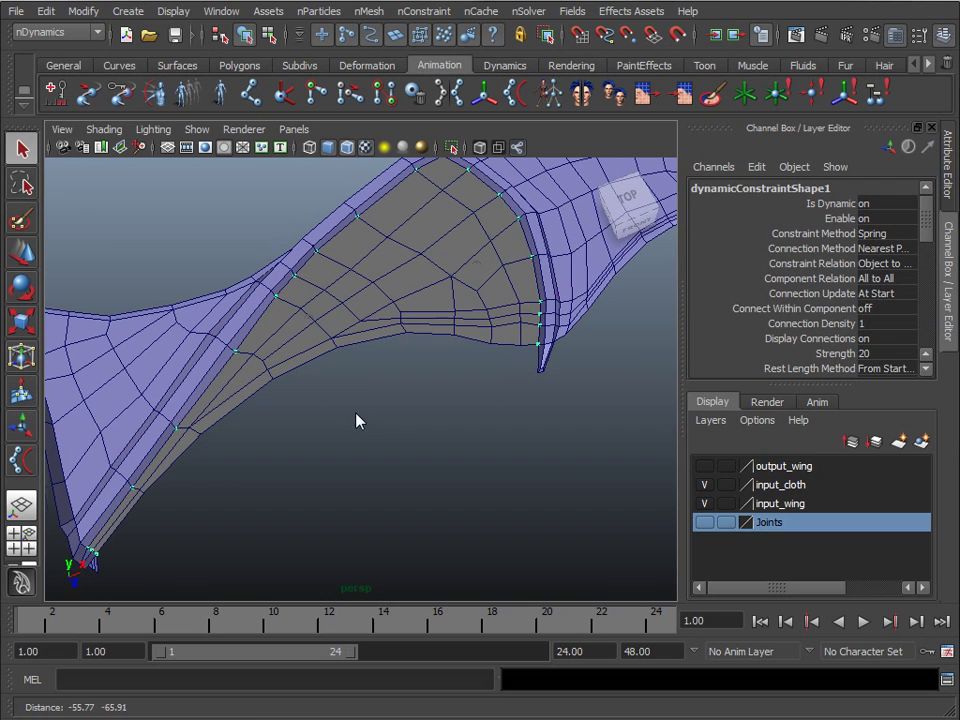
pyautogui.click(864, 621)
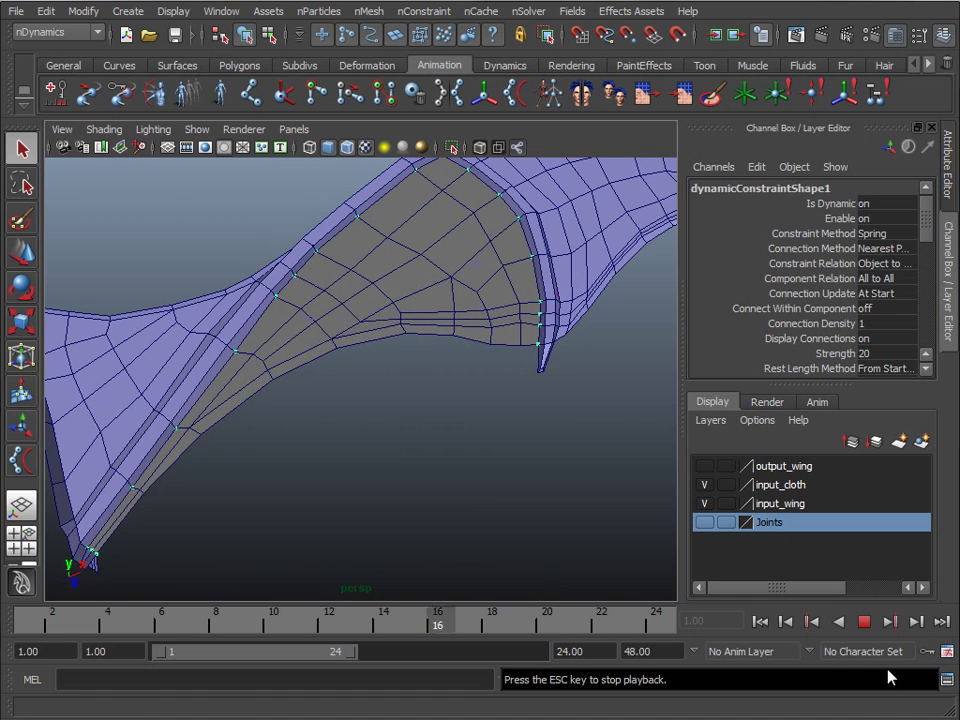
pyautogui.click(863, 621)
# Step: At frame 1, convert the wing membrane mesh between the bones into an nCloth
pyautogui.click(760, 621)
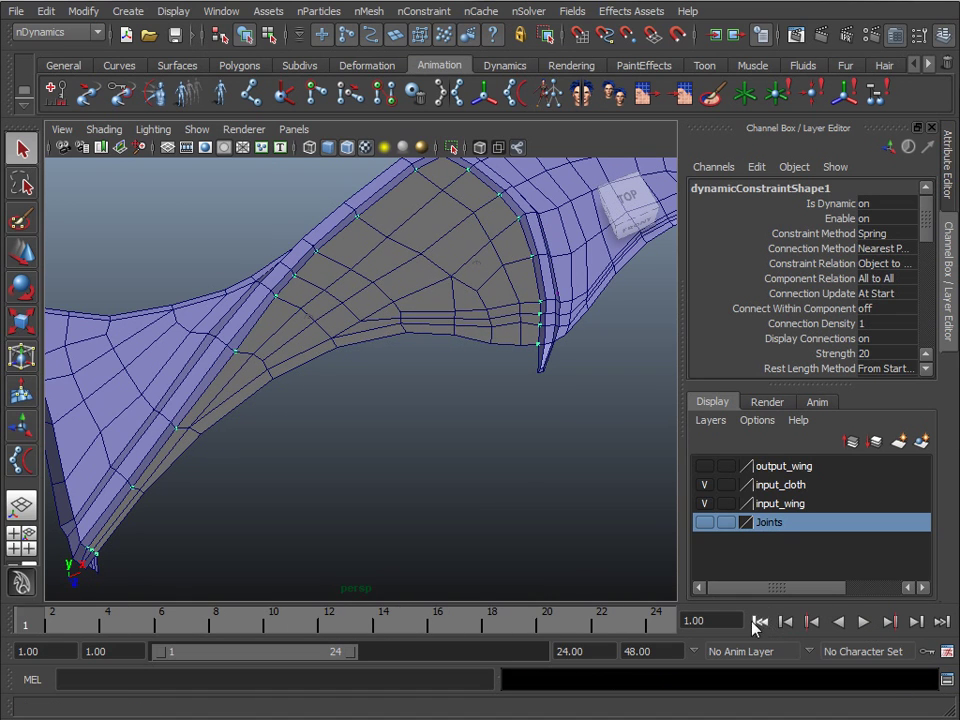
pyautogui.keyDown('alt'); pyautogui.moveTo(614, 352); pyautogui.dragTo(131, 581, button='right'); pyautogui.keyUp('alt')
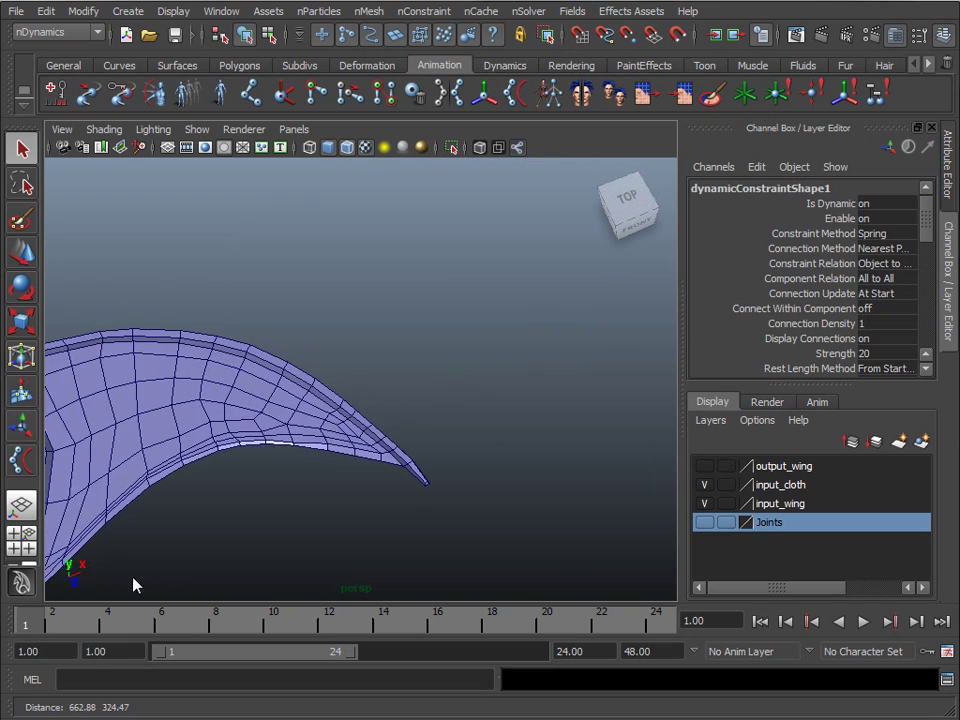
pyautogui.click(176, 429)
pyautogui.click(422, 12)
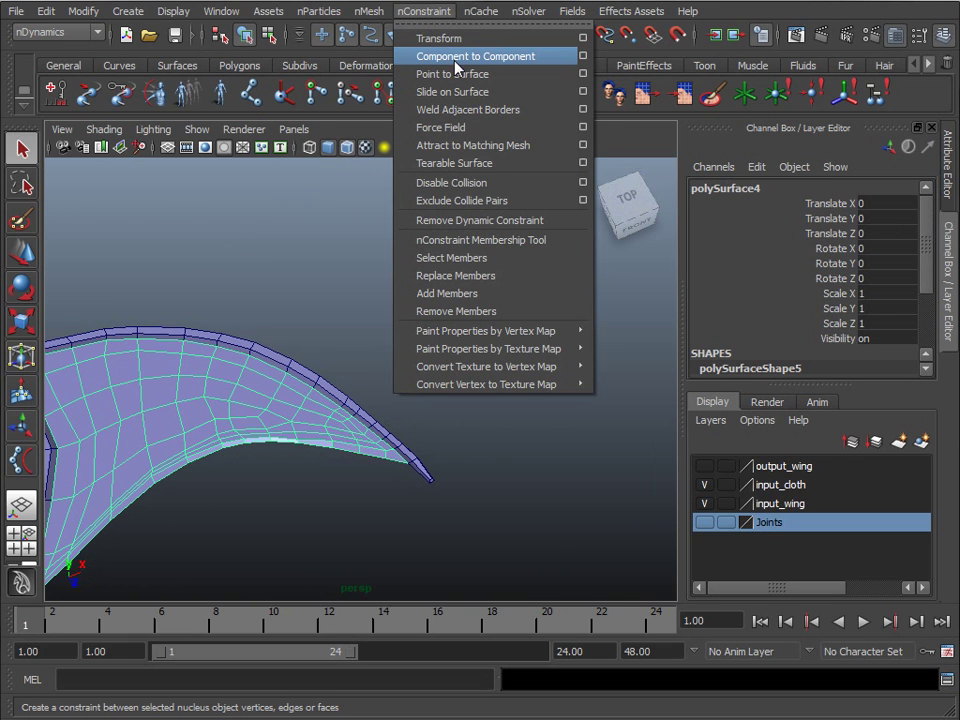
pyautogui.moveTo(369, 11)
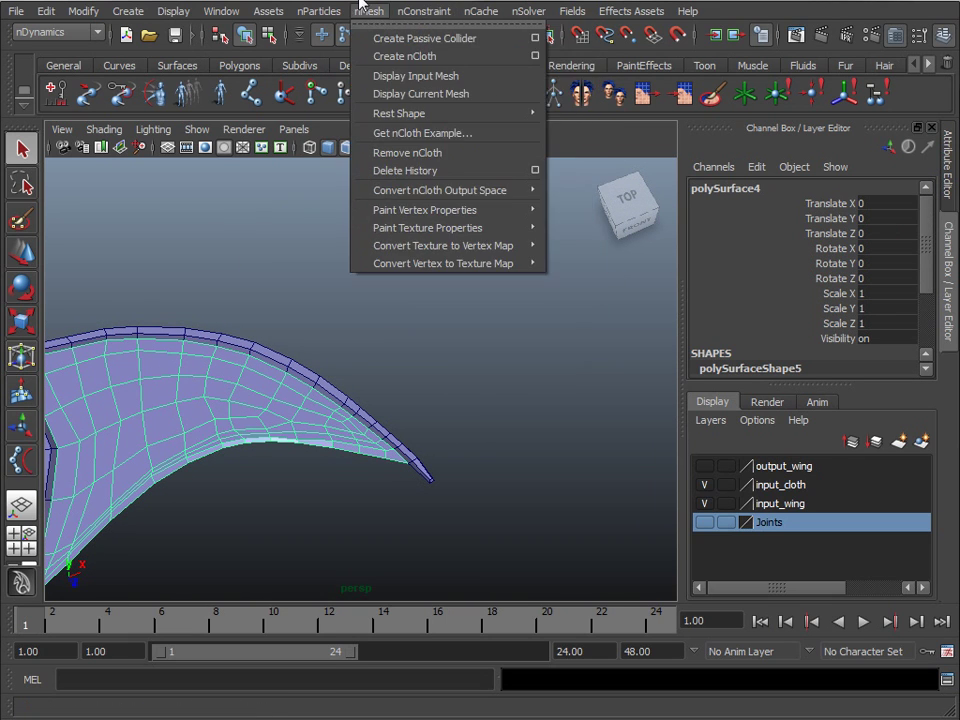
pyautogui.click(399, 58)
# Step: Switch the membrane to edge mode and pick edges along its upper border
pyautogui.keyDown('alt'); pyautogui.moveTo(189, 527); pyautogui.dragTo(396, 476, button='middle'); pyautogui.keyUp('alt')
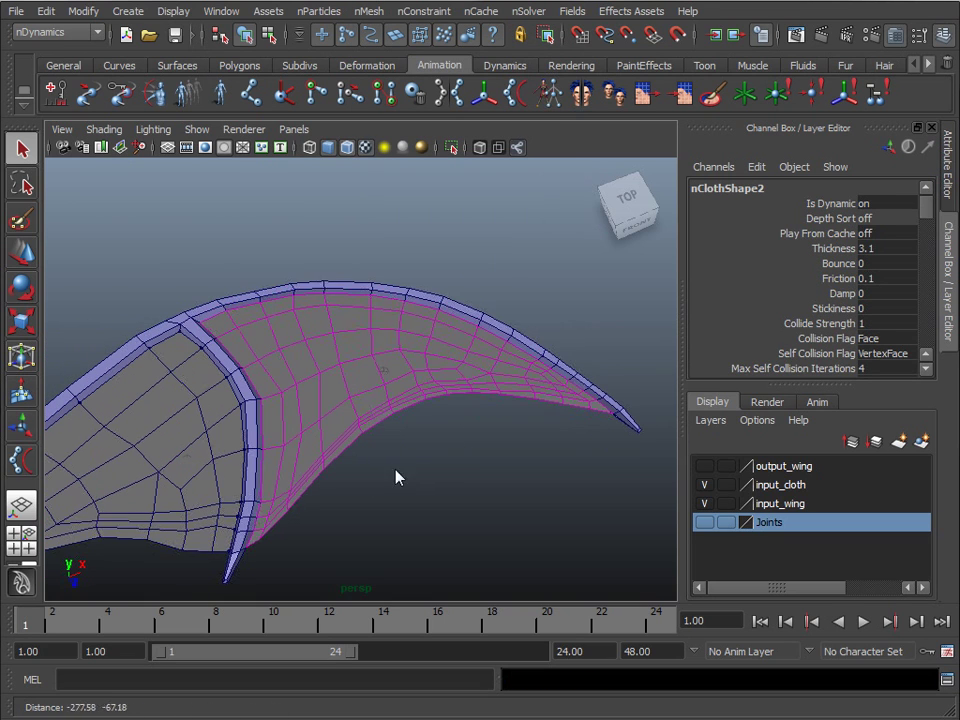
pyautogui.click(360, 383)
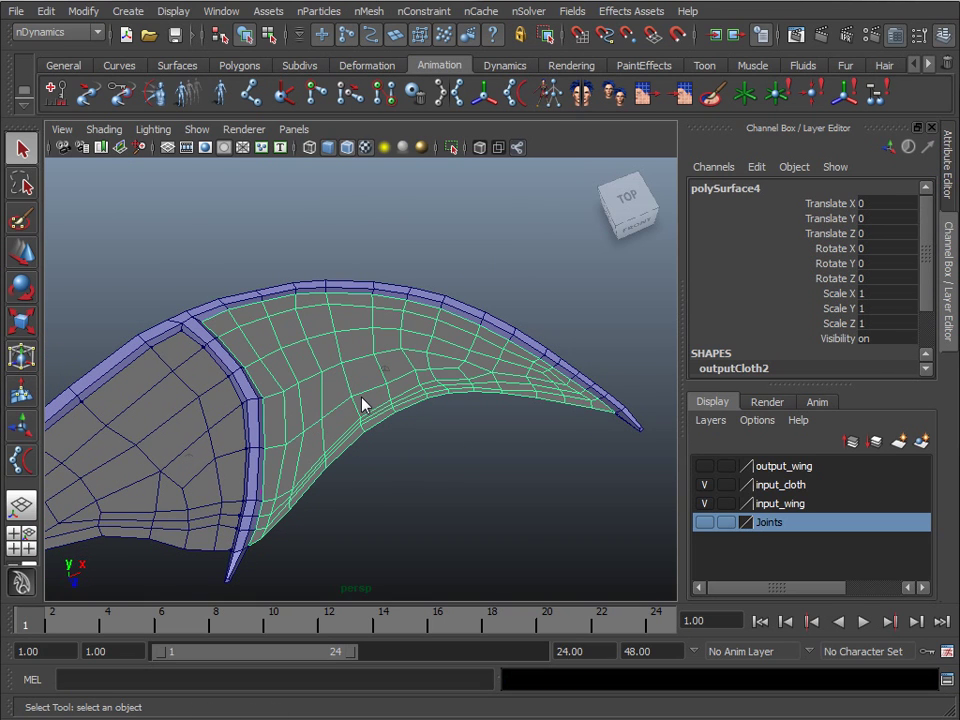
pyautogui.rightClick(362, 404)
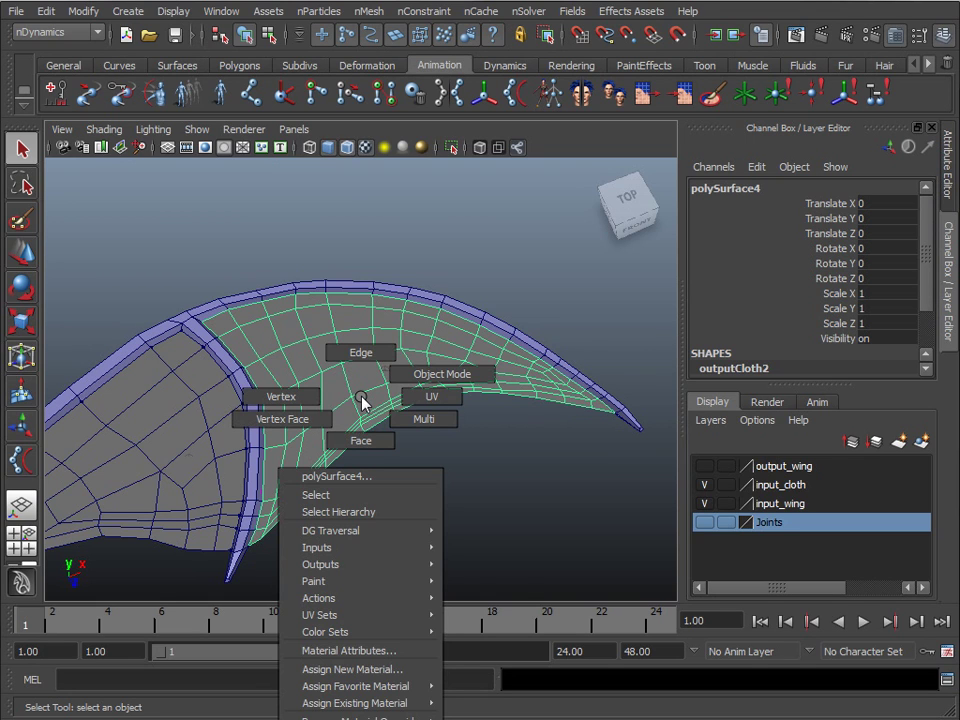
pyautogui.moveTo(362, 402); pyautogui.dragTo(370, 358, button='right')
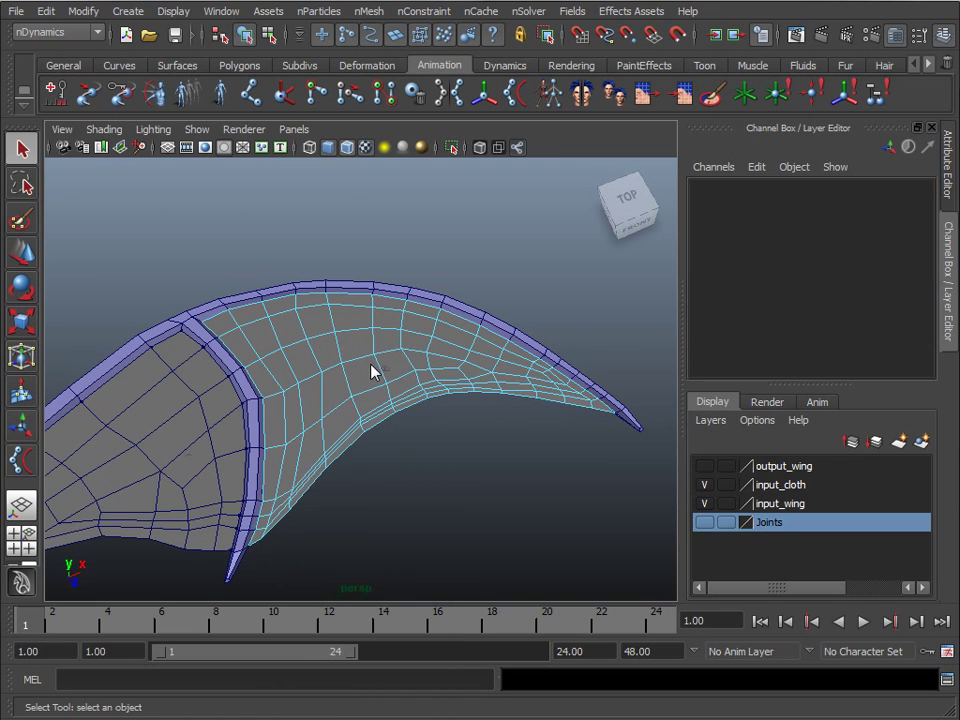
pyautogui.scroll(3, 370, 372)
pyautogui.scroll(-2, 364, 377)
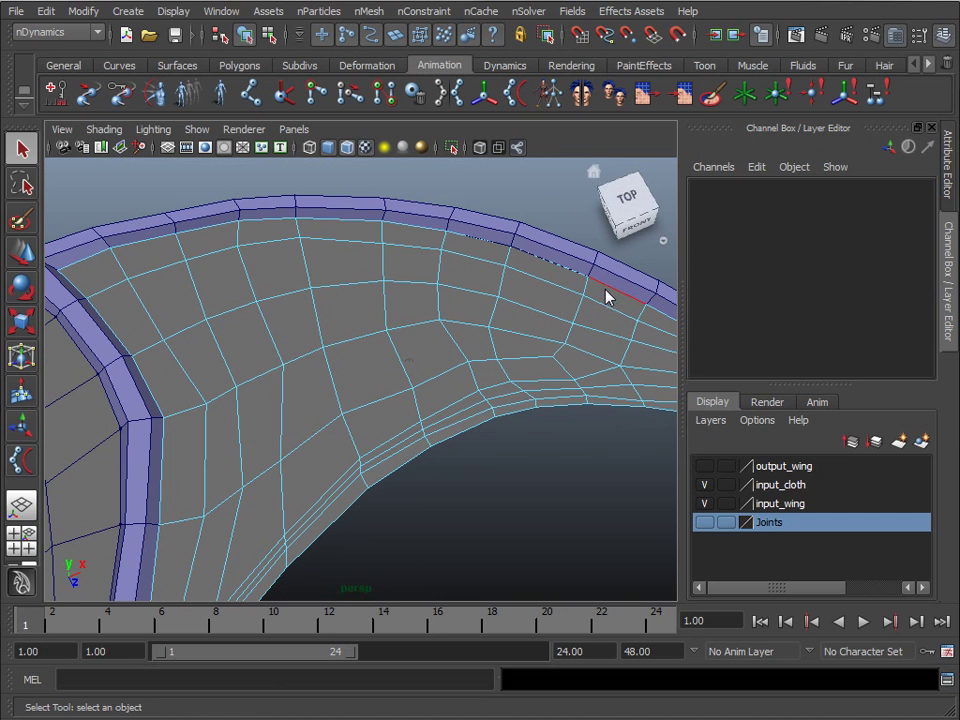
pyautogui.keyDown('alt'); pyautogui.moveTo(565, 375); pyautogui.dragTo(582, 350, button='middle'); pyautogui.keyUp('alt')
pyautogui.click(600, 350)
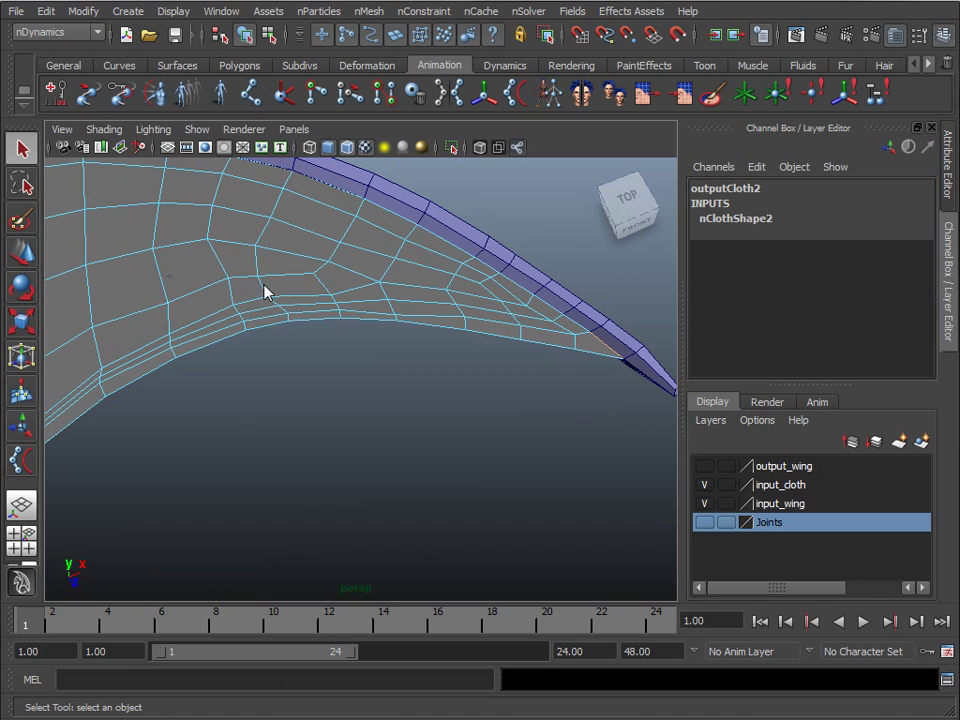
# Step: Orbit and pan around the cloth wing to inspect its border edges
pyautogui.keyDown('alt'); pyautogui.moveTo(60, 261); pyautogui.dragTo(365, 405, button='middle'); pyautogui.keyUp('alt')
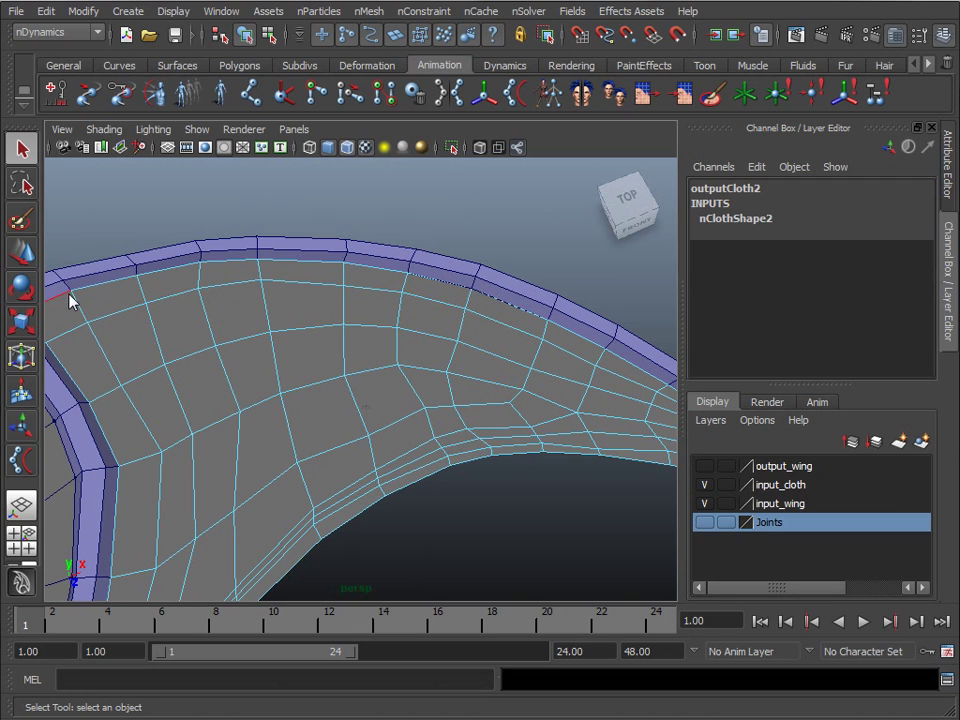
pyautogui.keyDown('alt'); pyautogui.moveTo(315, 383); pyautogui.dragTo(213, 343); pyautogui.keyUp('alt')
pyautogui.keyDown('alt'); pyautogui.moveTo(243, 402); pyautogui.dragTo(174, 374, button='middle'); pyautogui.keyUp('alt')
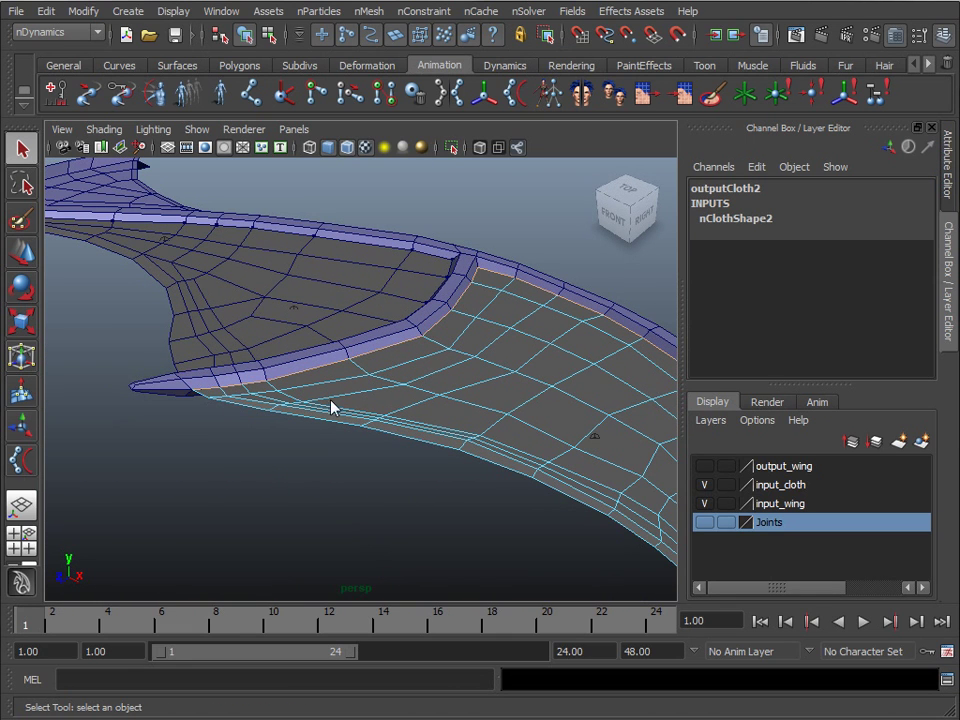
pyautogui.keyDown('alt'); pyautogui.moveTo(432, 437); pyautogui.dragTo(538, 419); pyautogui.keyUp('alt')
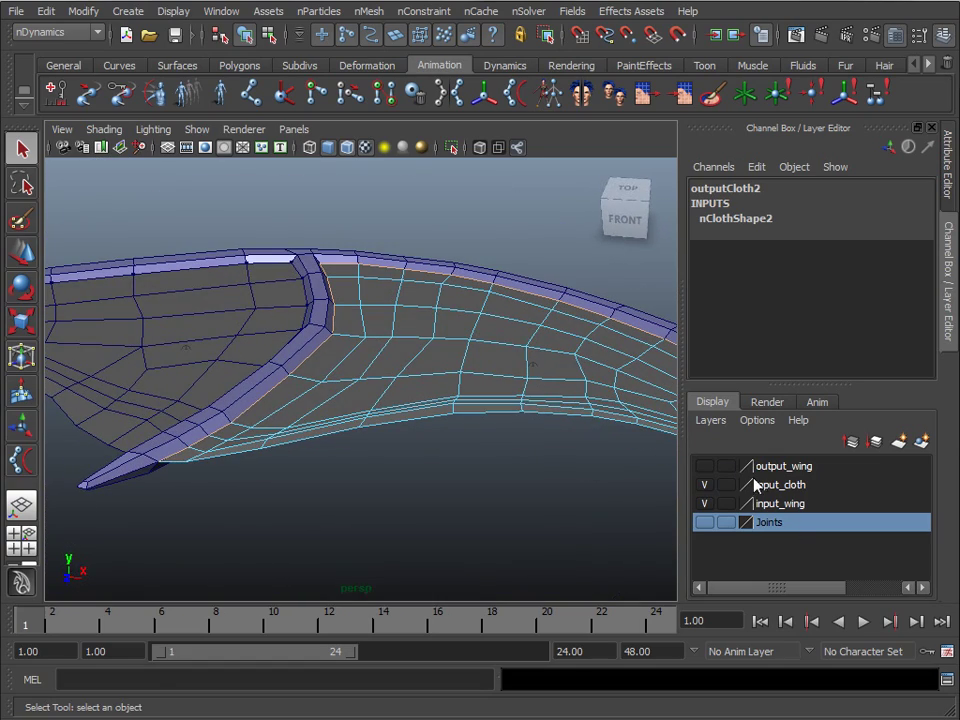
# Step: Hide the input_cloth layer and add the skinned bone mesh to the selection in Object Mode
pyautogui.click(704, 486)
pyautogui.click(704, 503)
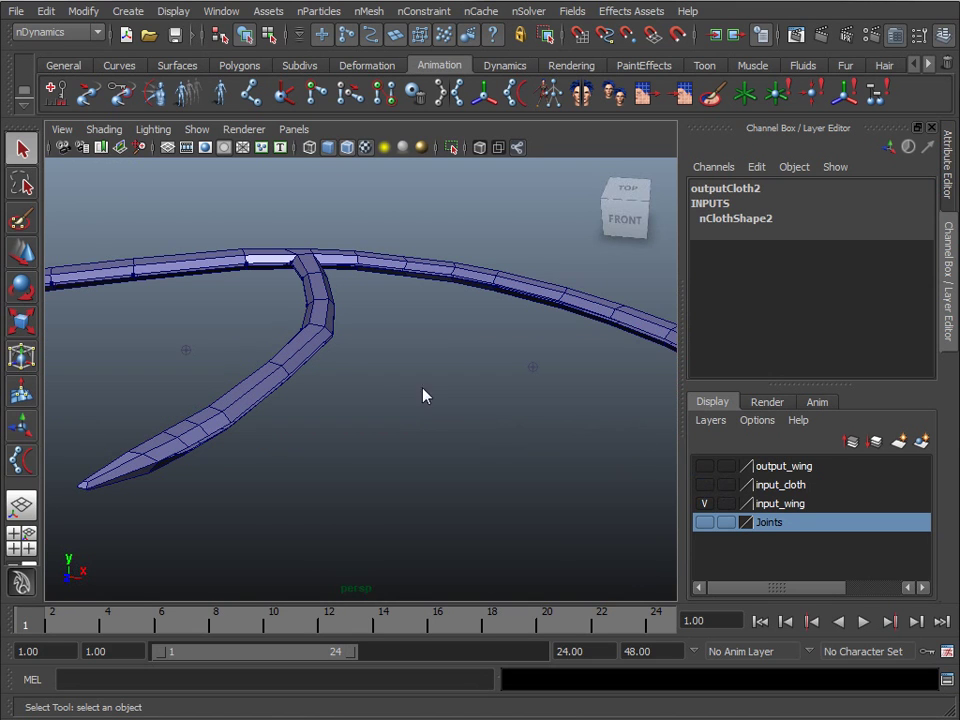
pyautogui.moveTo(289, 335); pyautogui.dragTo(308, 341, button='right')
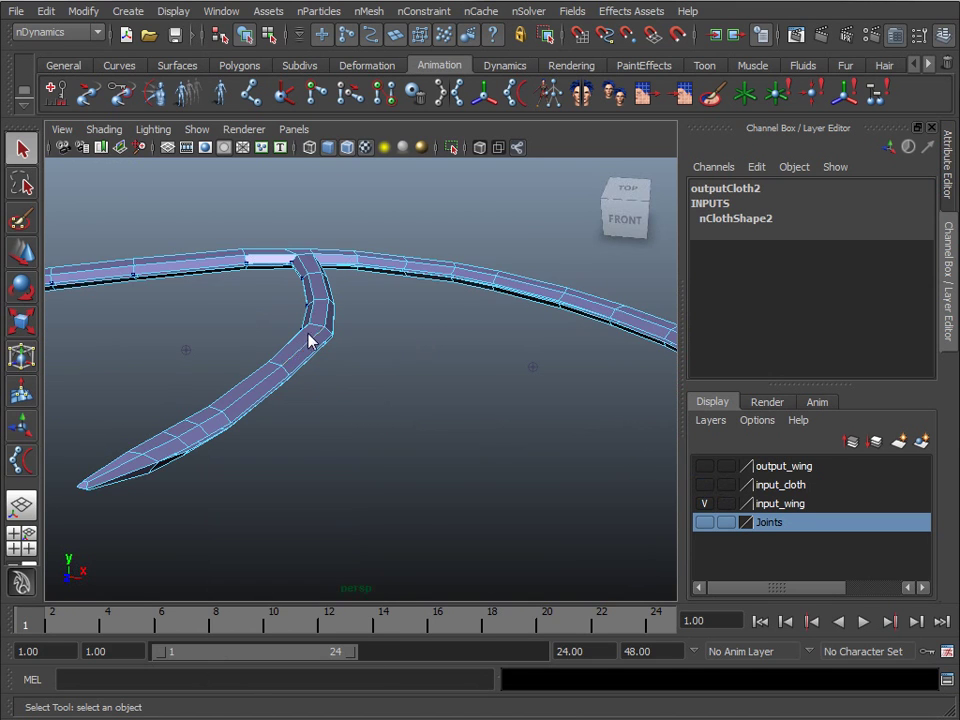
pyautogui.keyDown('alt'); pyautogui.moveTo(377, 473); pyautogui.dragTo(296, 462); pyautogui.keyUp('alt')
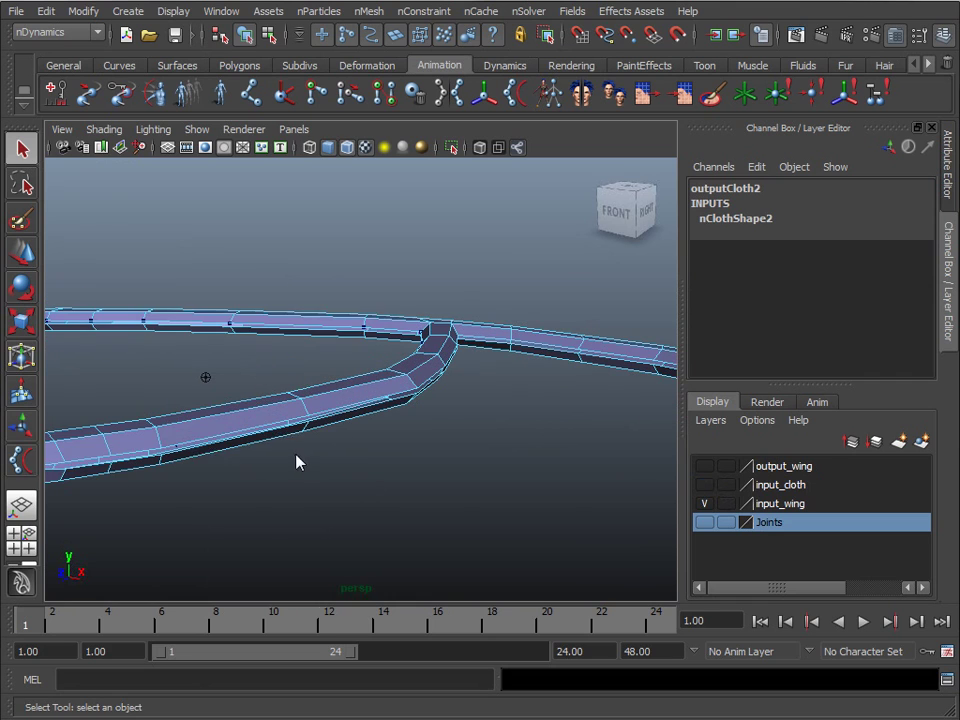
pyautogui.click(57, 469)
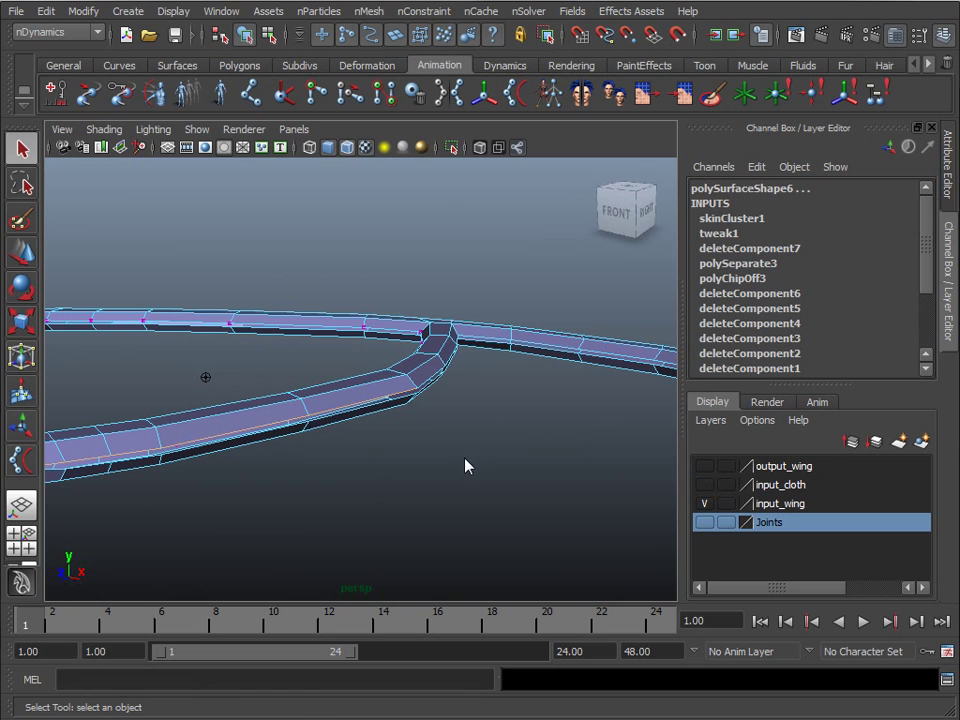
# Step: Orbit and zoom around the bone mesh to check the bone joints
pyautogui.keyDown('alt'); pyautogui.moveTo(465, 466); pyautogui.dragTo(383, 489); pyautogui.keyUp('alt')
pyautogui.keyDown('alt'); pyautogui.moveTo(587, 352); pyautogui.dragTo(105, 448); pyautogui.keyUp('alt')
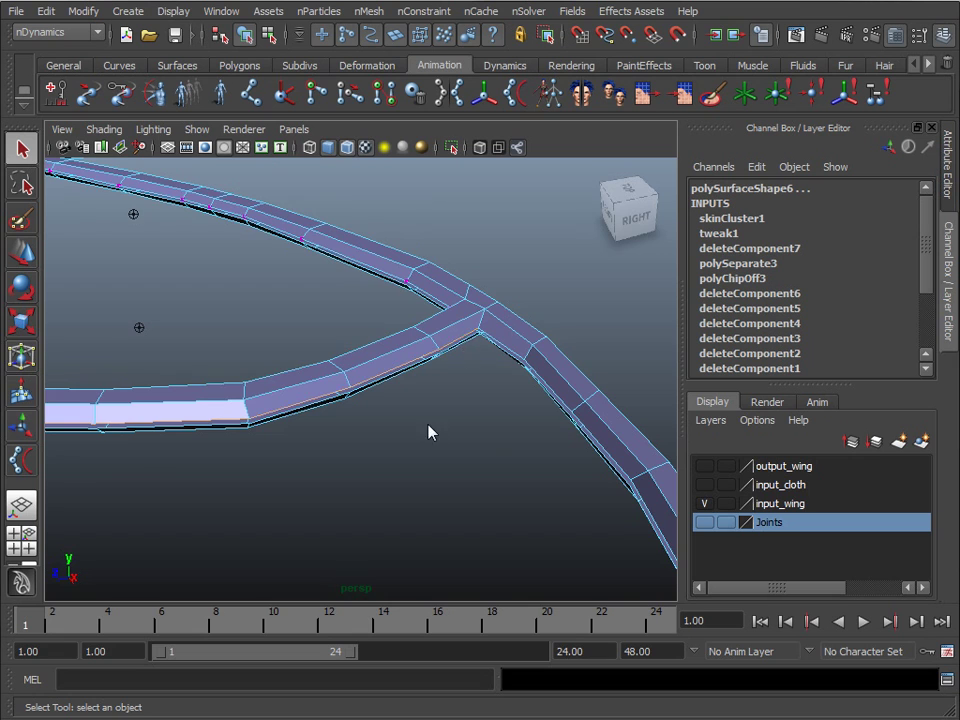
pyautogui.keyDown('alt'); pyautogui.moveTo(428, 432); pyautogui.dragTo(476, 437); pyautogui.keyUp('alt')
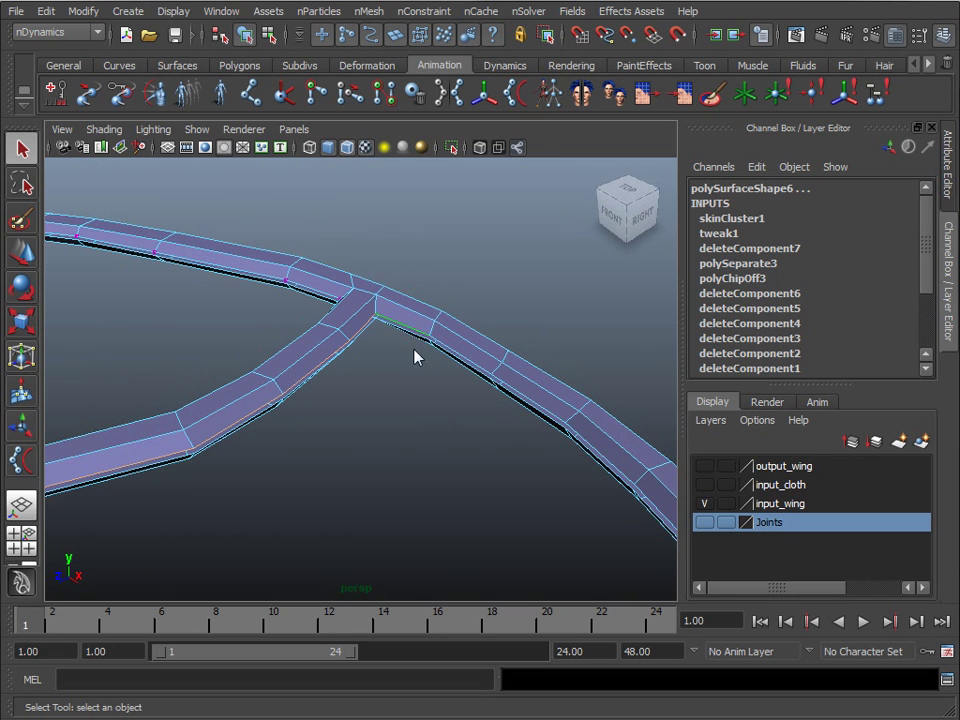
pyautogui.keyDown('alt'); pyautogui.moveTo(418, 357); pyautogui.dragTo(514, 381); pyautogui.keyUp('alt')
pyautogui.keyDown('alt'); pyautogui.moveTo(519, 377); pyautogui.dragTo(88, 337, button='right'); pyautogui.keyUp('alt')
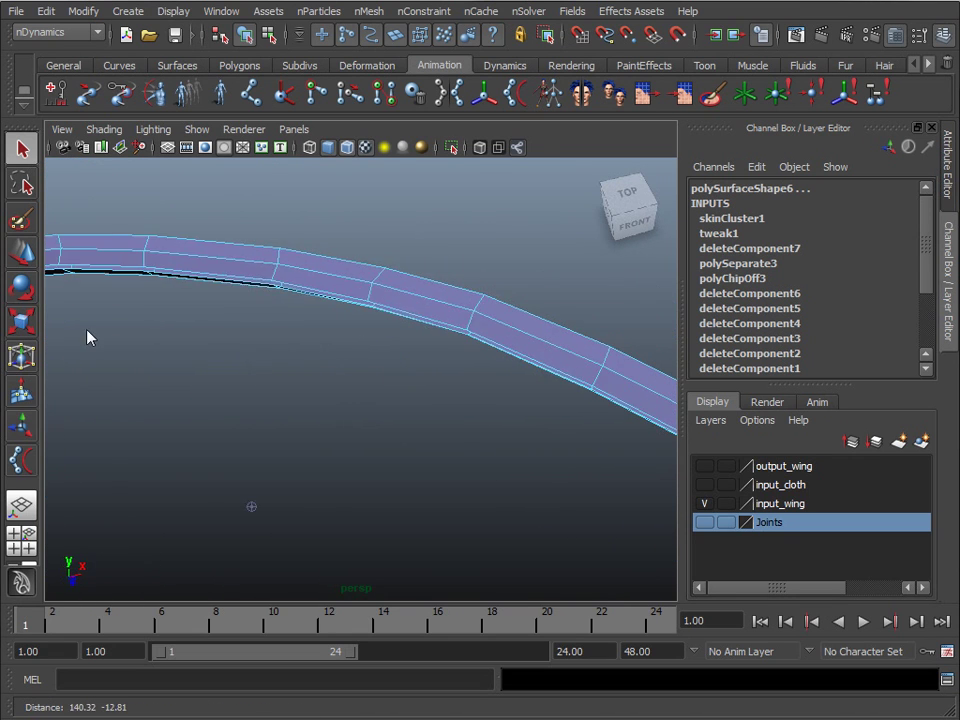
pyautogui.keyDown('alt'); pyautogui.moveTo(620, 410); pyautogui.dragTo(429, 336, button='right'); pyautogui.keyUp('alt')
pyautogui.keyDown('alt'); pyautogui.moveTo(429, 336); pyautogui.dragTo(576, 471); pyautogui.keyUp('alt')
pyautogui.keyDown('alt'); pyautogui.moveTo(576, 471); pyautogui.dragTo(291, 414, button='right'); pyautogui.keyUp('alt')
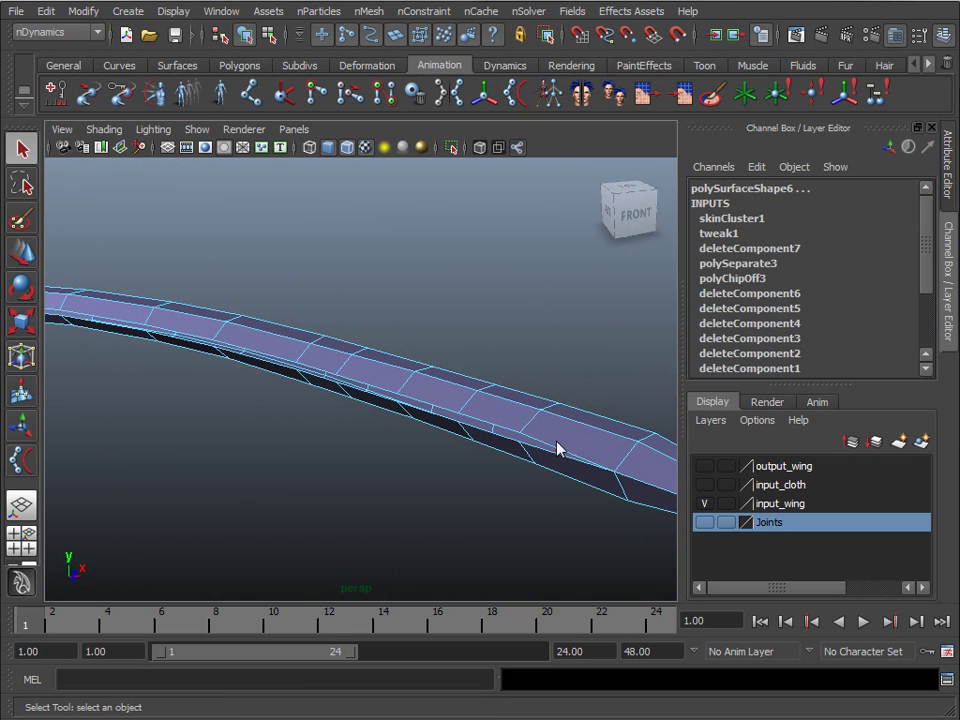
pyautogui.keyDown('alt'); pyautogui.moveTo(500, 478); pyautogui.dragTo(463, 482, button='right'); pyautogui.keyUp('alt')
pyautogui.keyDown('alt'); pyautogui.moveTo(463, 482); pyautogui.dragTo(355, 508); pyautogui.keyUp('alt')
pyautogui.keyDown('alt'); pyautogui.moveTo(355, 508); pyautogui.dragTo(334, 471, button='right'); pyautogui.keyUp('alt')
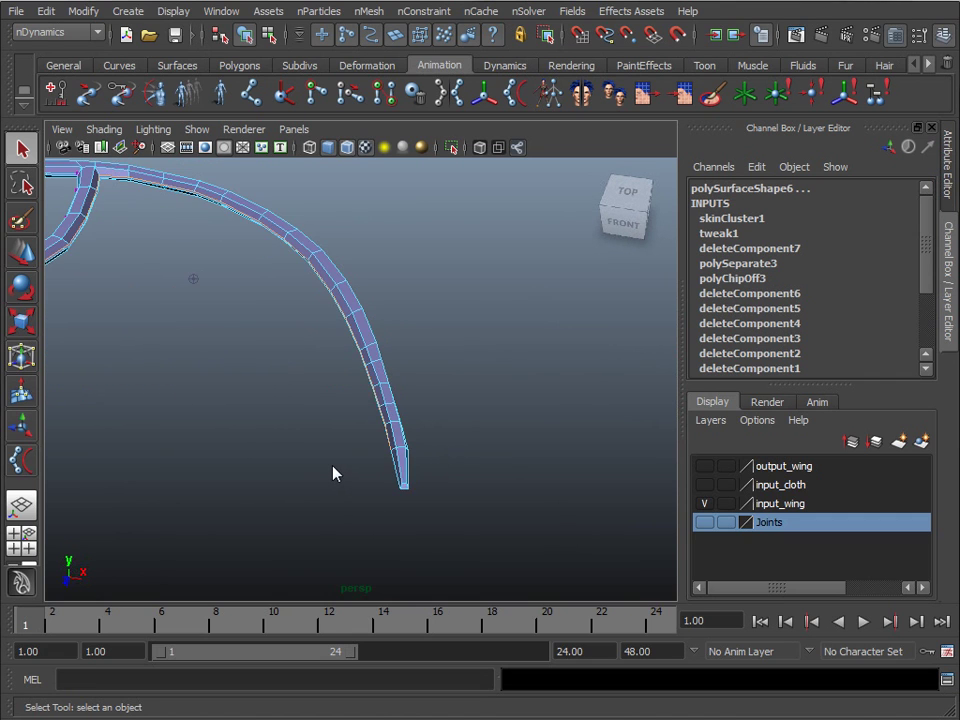
pyautogui.keyDown('alt'); pyautogui.moveTo(334, 471); pyautogui.dragTo(257, 439); pyautogui.keyUp('alt')
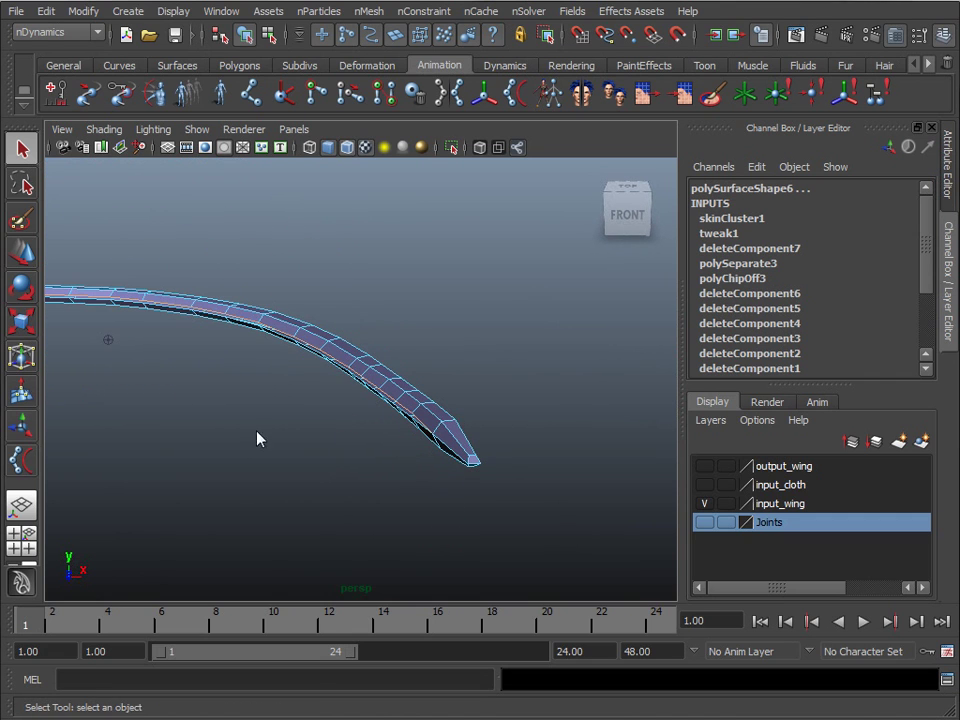
# Step: Add a Component to Component nConstraint, show input_cloth again, and play the simulation
pyautogui.click(424, 11)
pyautogui.click(453, 57)
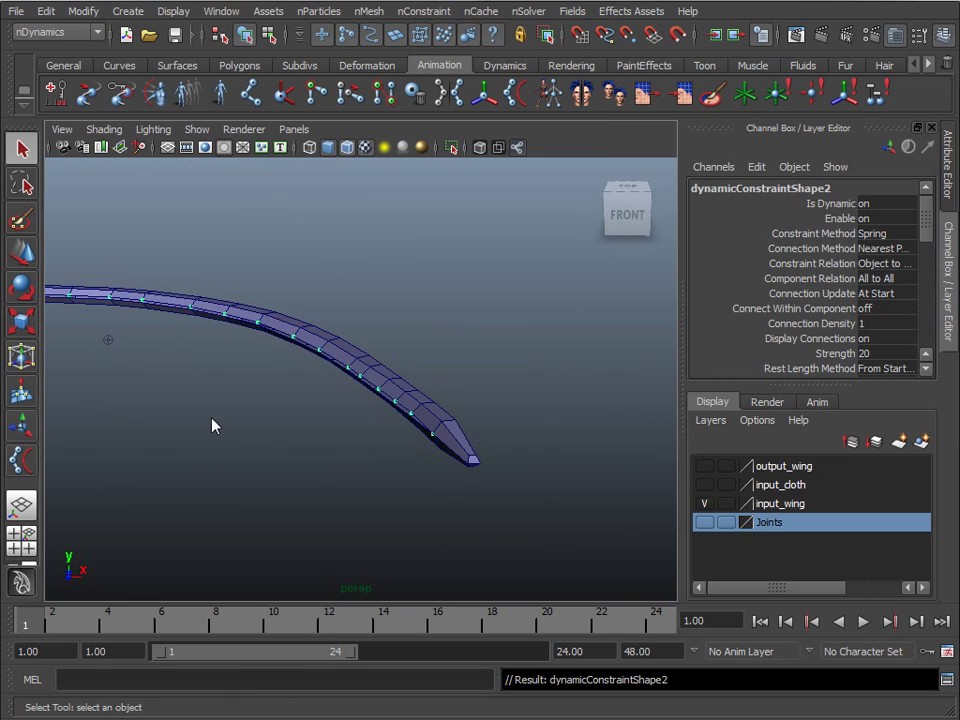
pyautogui.keyDown('alt'); pyautogui.moveTo(212, 424); pyautogui.dragTo(506, 430, button='middle'); pyautogui.keyUp('alt')
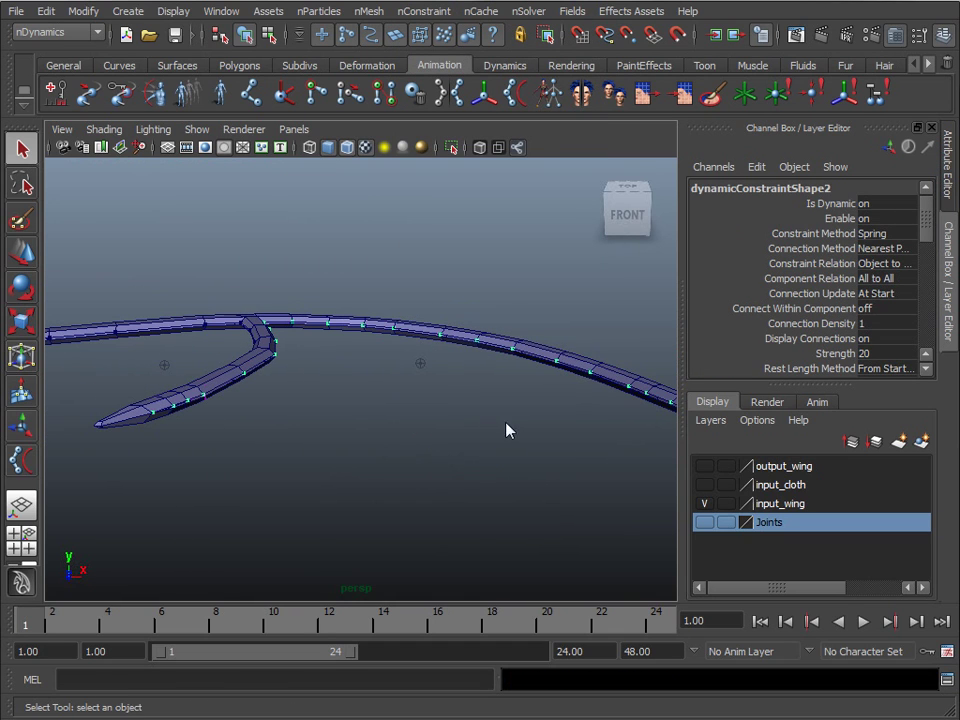
pyautogui.click(704, 485)
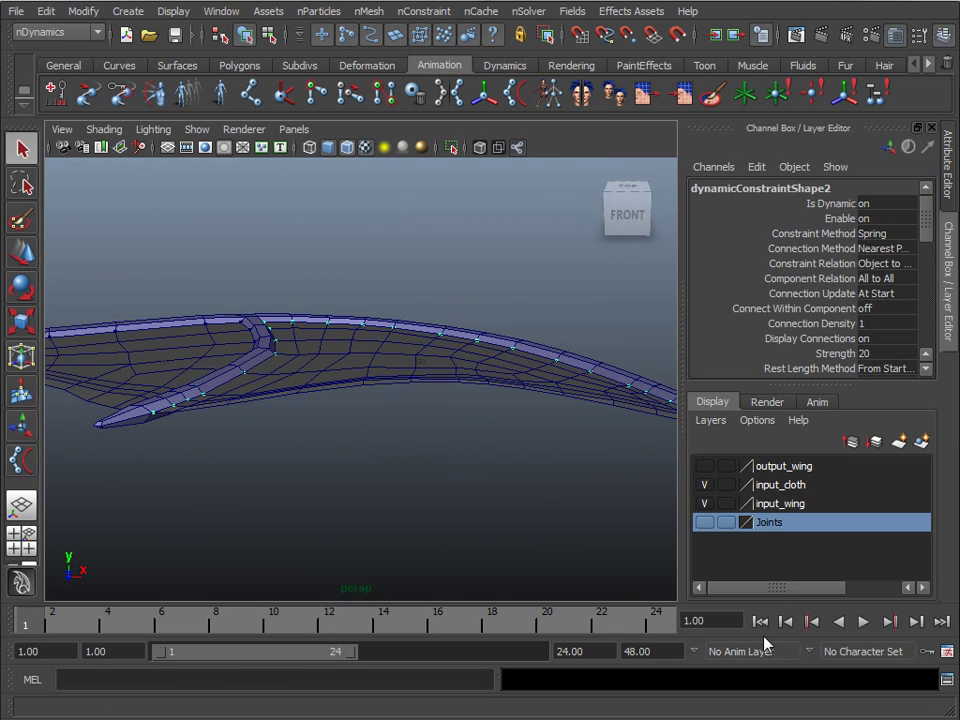
pyautogui.click(863, 621)
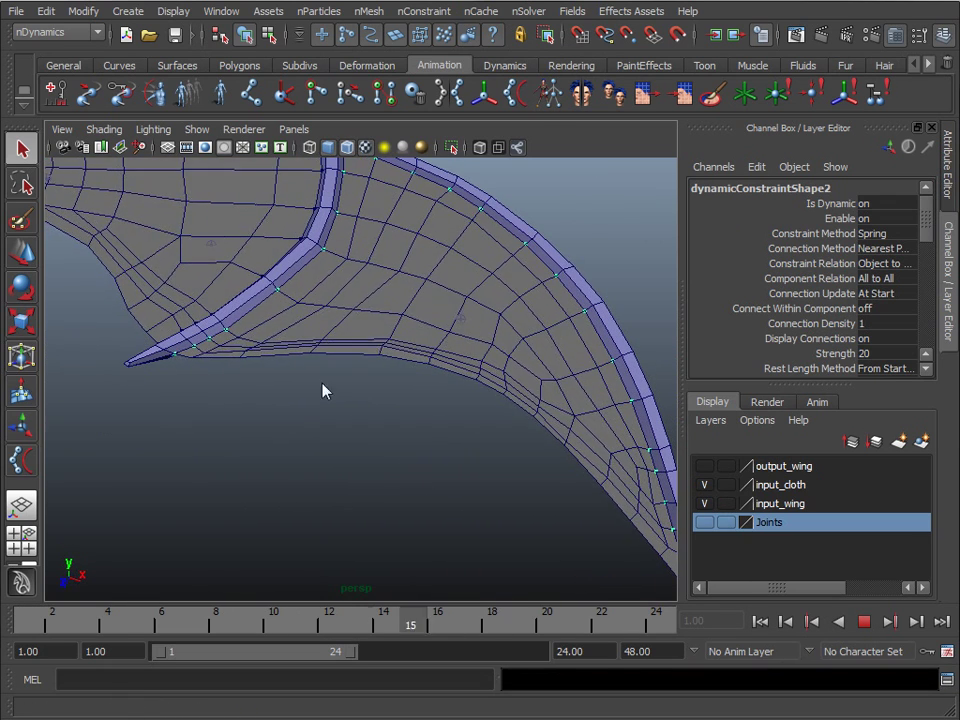
# Step: Stop playback and convert the upper wing membrane into a third nCloth
pyautogui.click(864, 621)
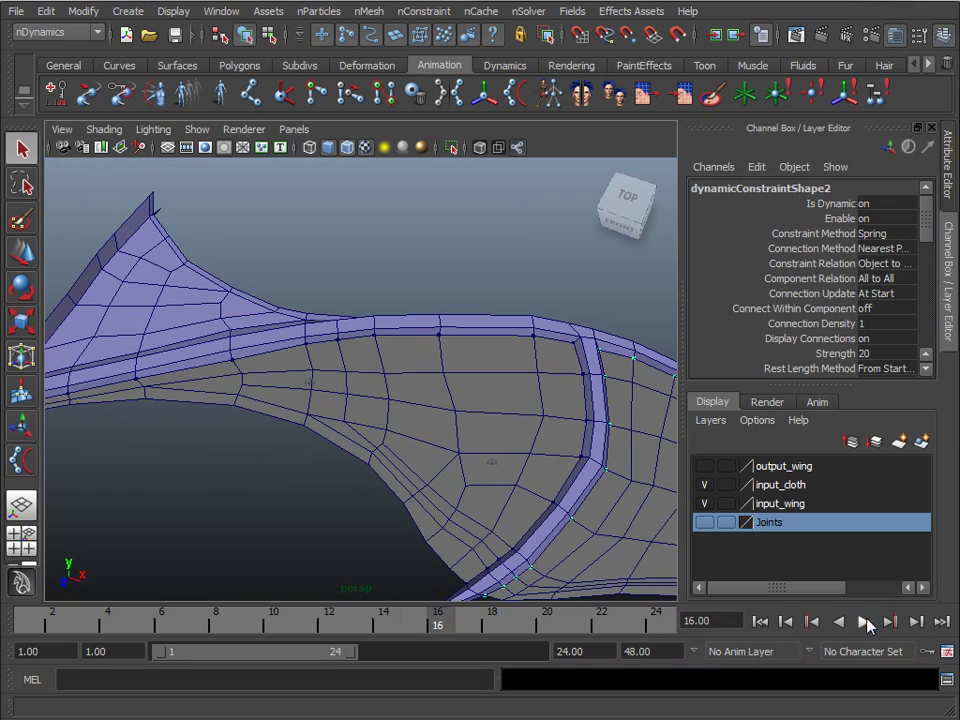
pyautogui.click(760, 621)
pyautogui.click(180, 283)
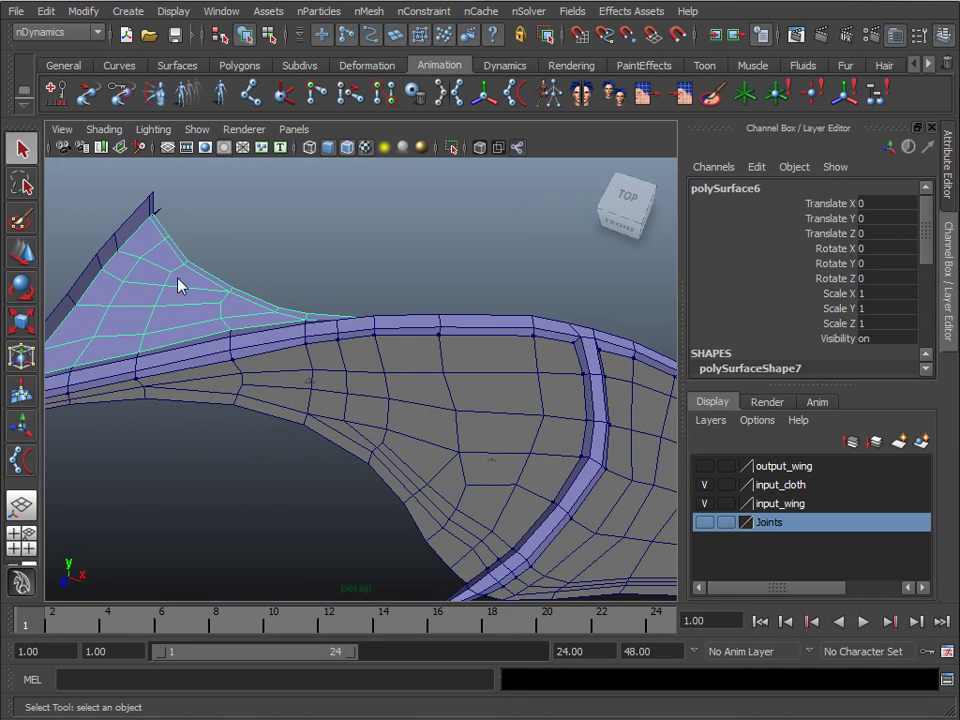
pyautogui.click(374, 17)
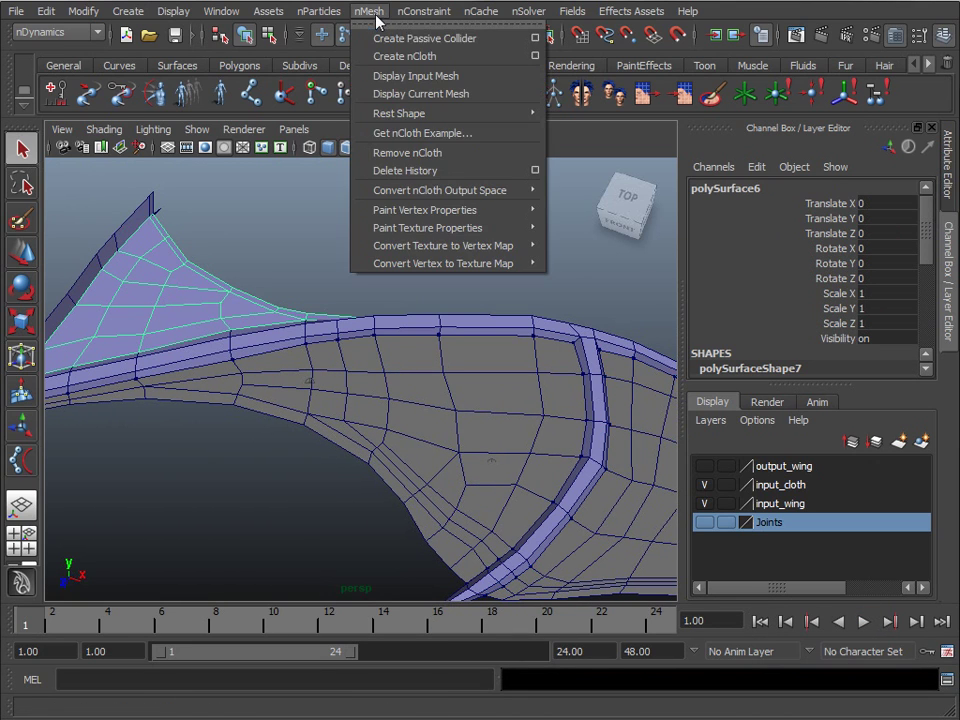
pyautogui.click(420, 54)
pyautogui.click(300, 570)
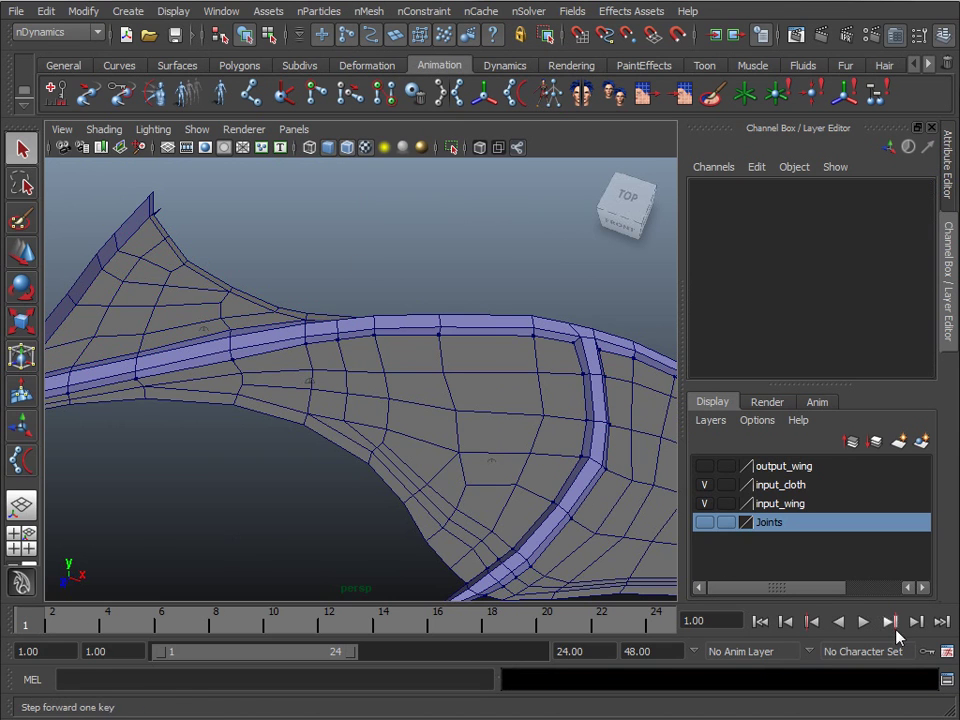
# Step: Extend the playback end time to 100 frames and preview the cloth simulation
pyautogui.click(866, 621)
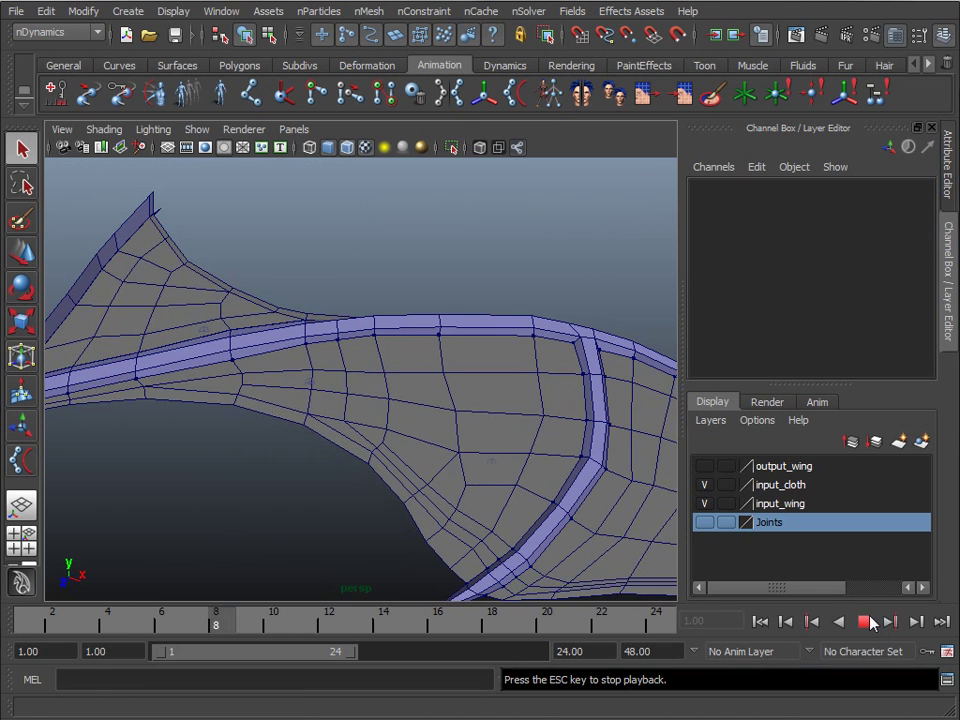
pyautogui.keyDown('alt'); pyautogui.moveTo(48, 333); pyautogui.dragTo(232, 308); pyautogui.keyUp('alt')
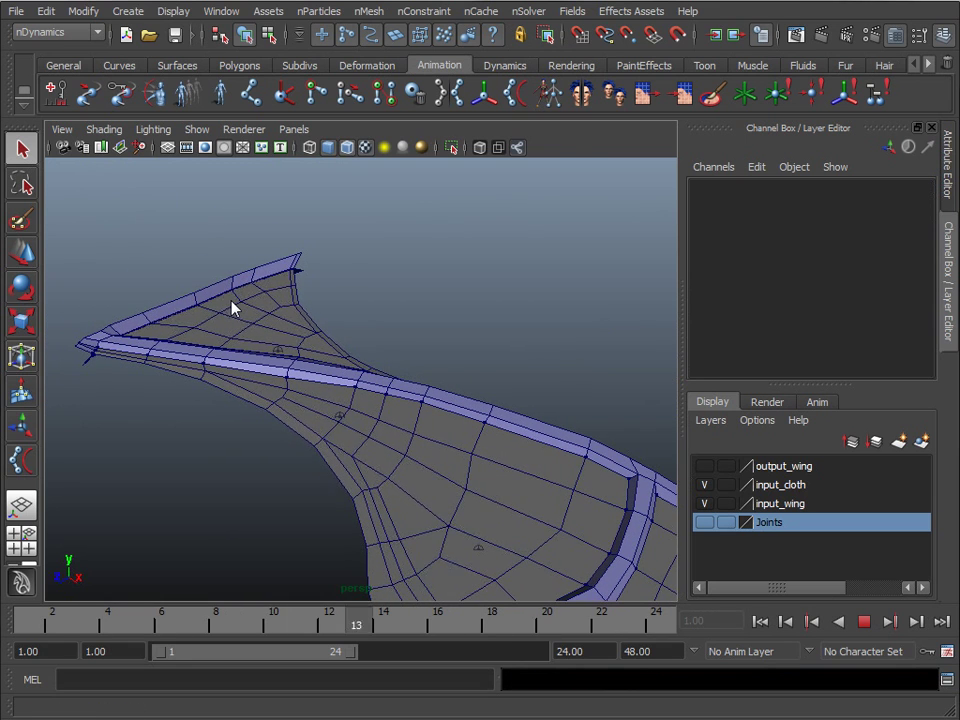
pyautogui.click(864, 621)
pyautogui.click(598, 654)
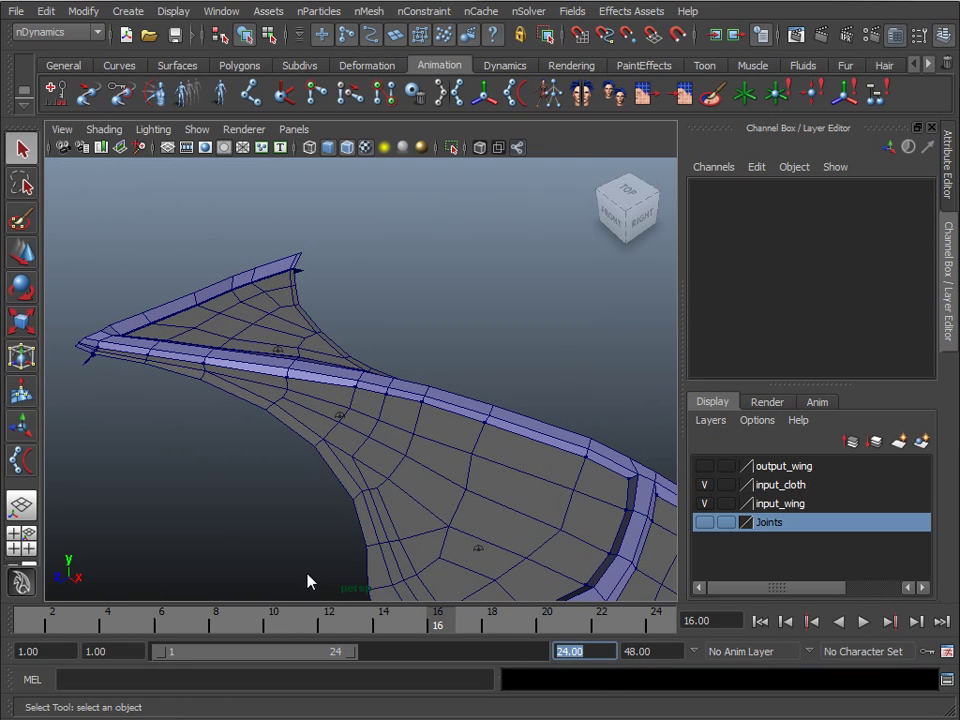
pyautogui.write('100')
pyautogui.press('Return')
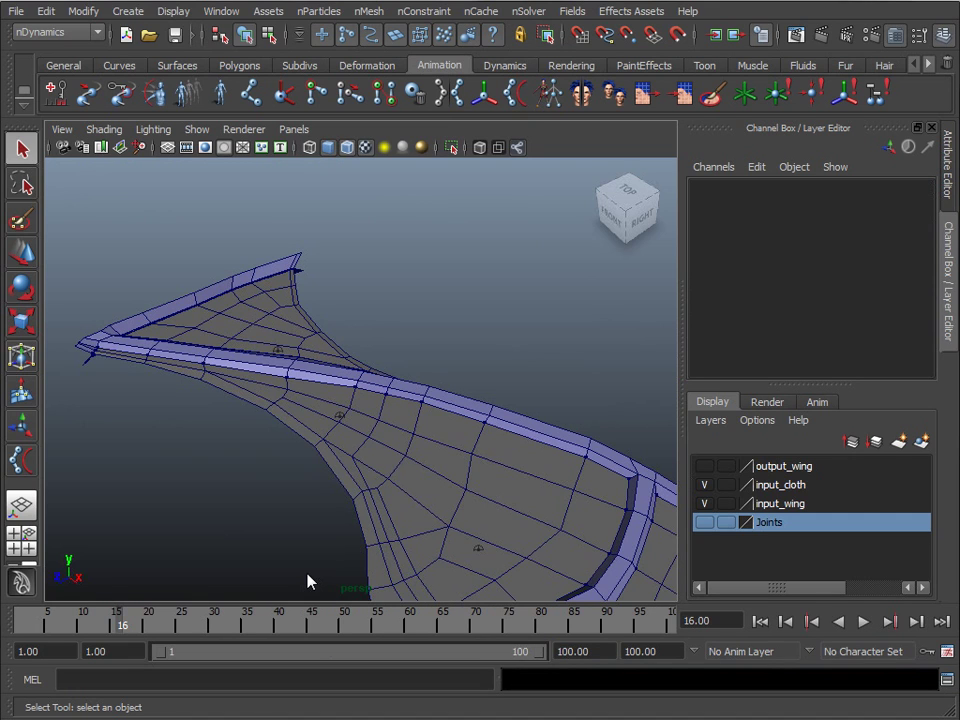
pyautogui.click(866, 626)
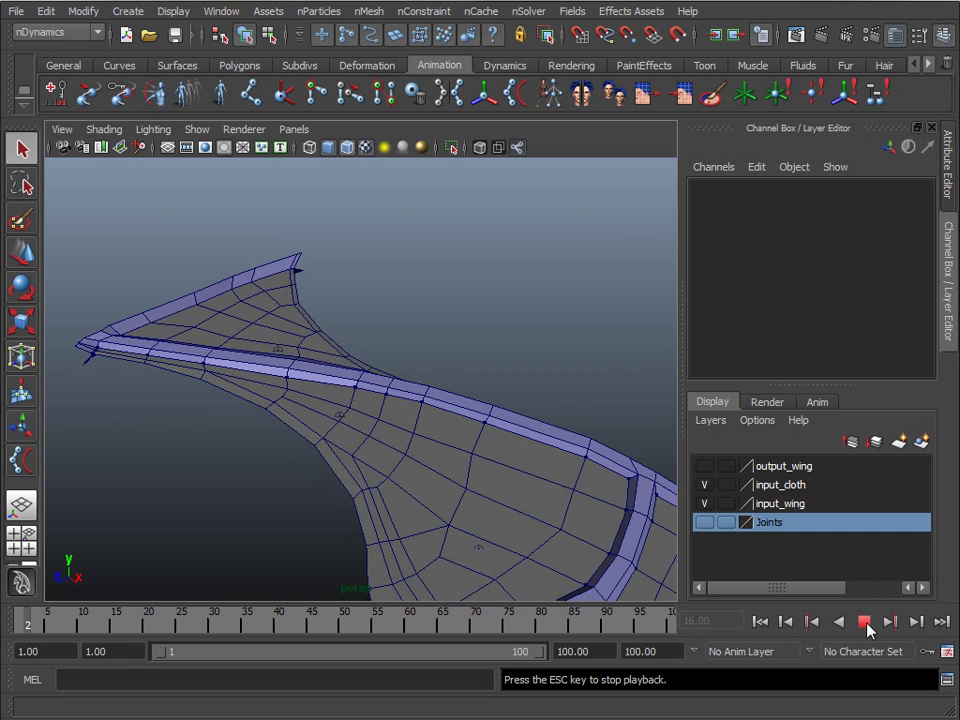
pyautogui.click(866, 626)
pyautogui.click(762, 621)
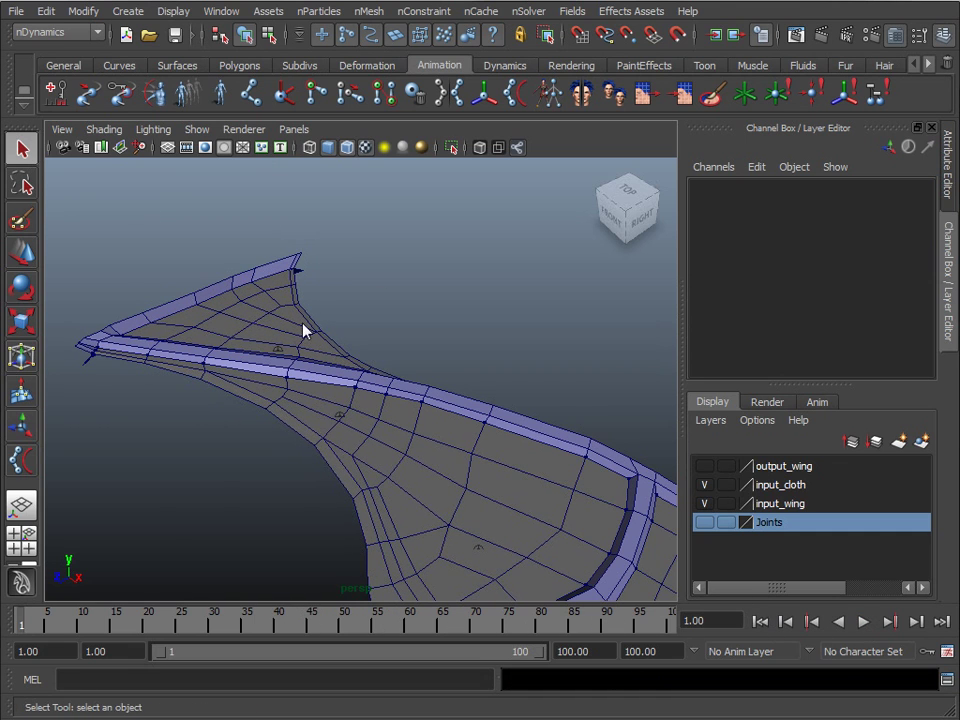
# Step: Select the inner cloth membrane's edge running along the wing bone
pyautogui.keyDown('alt'); pyautogui.moveTo(305, 330); pyautogui.dragTo(328, 321); pyautogui.keyUp('alt')
pyautogui.keyDown('alt'); pyautogui.moveTo(465, 208); pyautogui.dragTo(350, 400); pyautogui.keyUp('alt')
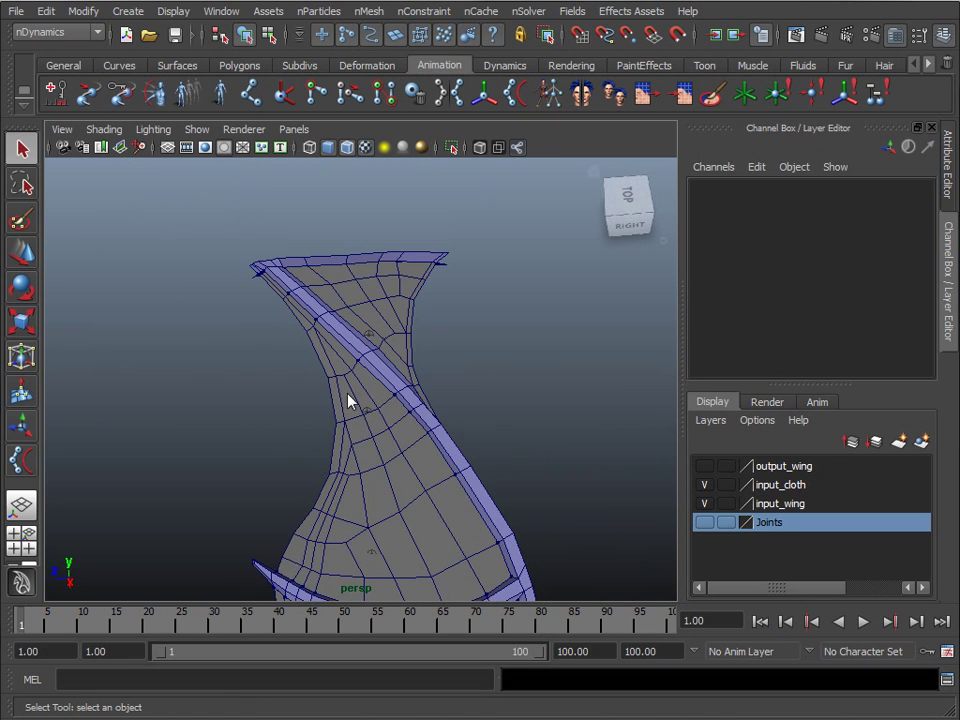
pyautogui.click(416, 335)
pyautogui.keyDown('alt'); pyautogui.moveTo(478, 350); pyautogui.dragTo(283, 442); pyautogui.keyUp('alt')
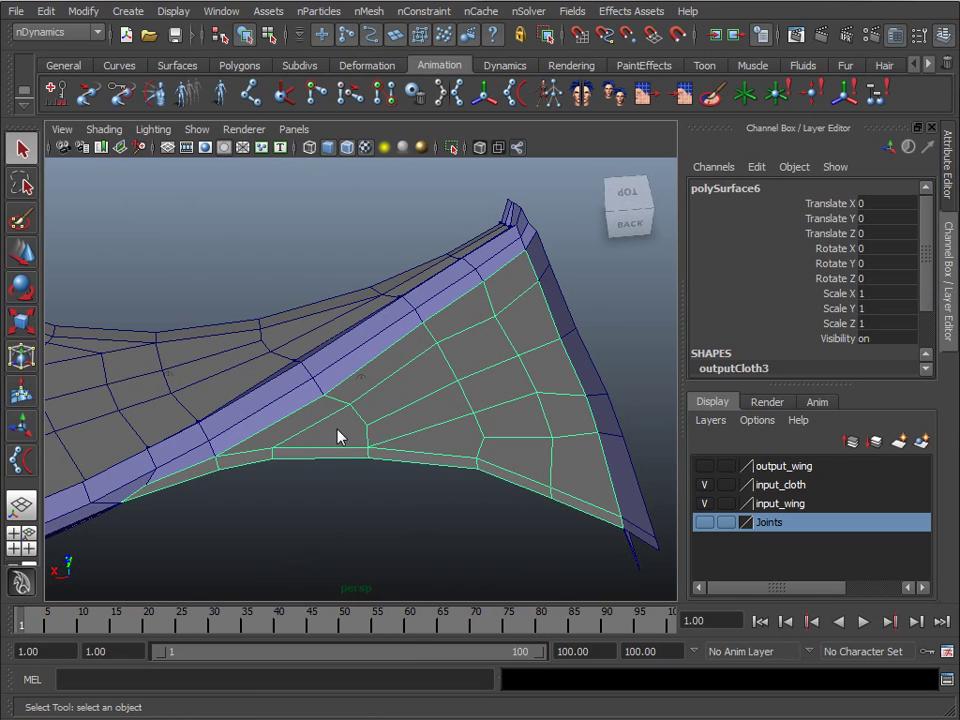
pyautogui.moveTo(337, 437); pyautogui.dragTo(334, 388, button='right')
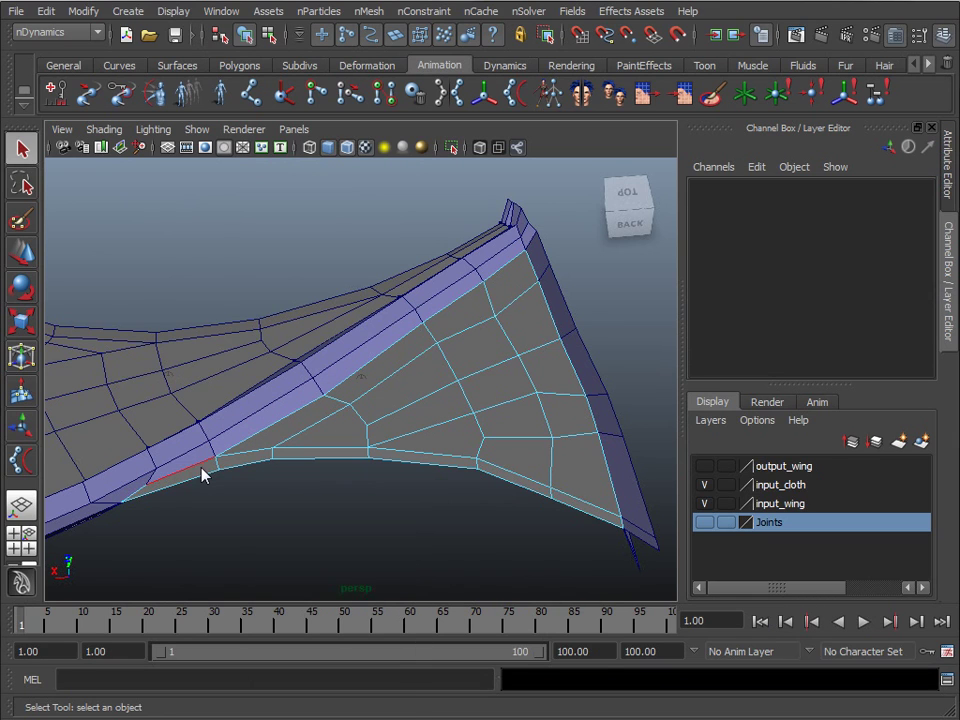
pyautogui.click(143, 500)
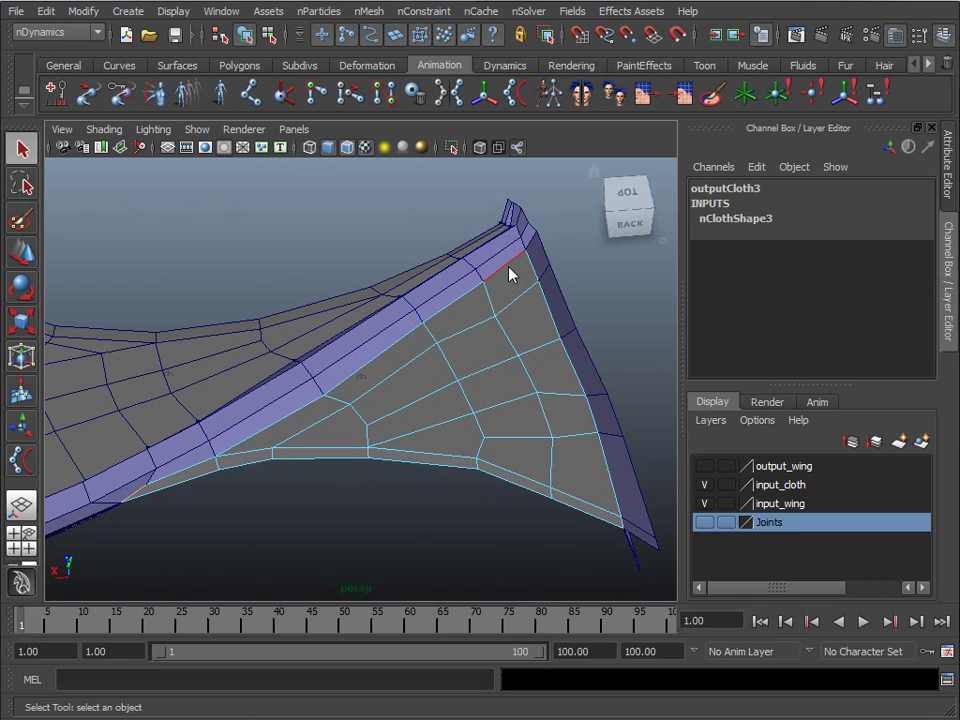
# Step: Hide input_cloth and add two edge loops along the wing bone mesh to the selection
pyautogui.click(704, 484)
pyautogui.rightClick(553, 303)
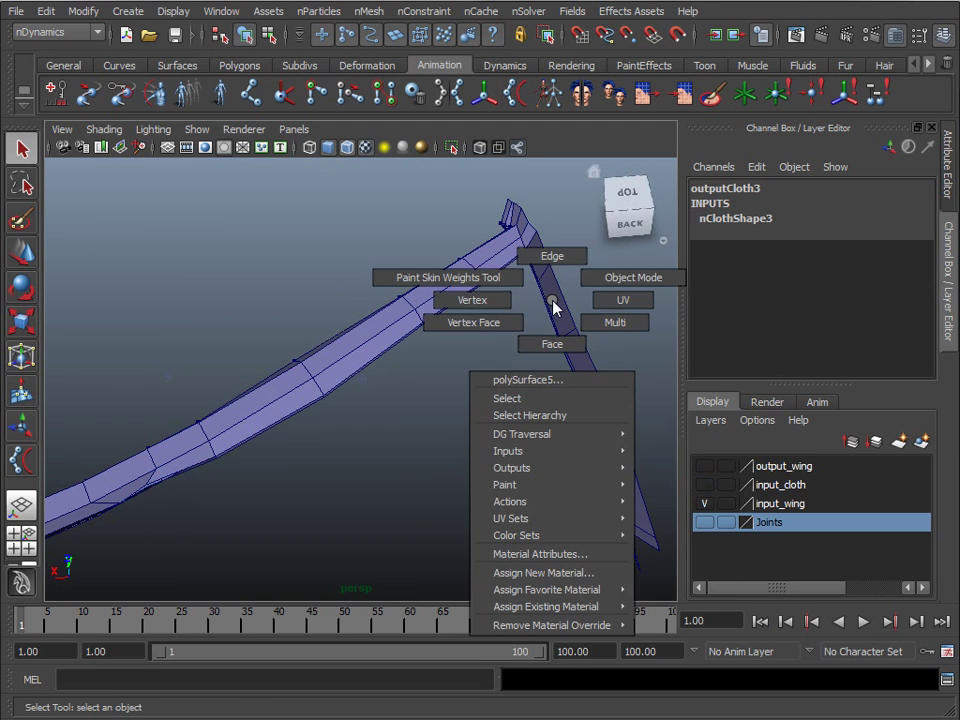
pyautogui.keyDown('alt'); pyautogui.moveTo(484, 430); pyautogui.dragTo(667, 402); pyautogui.keyUp('alt')
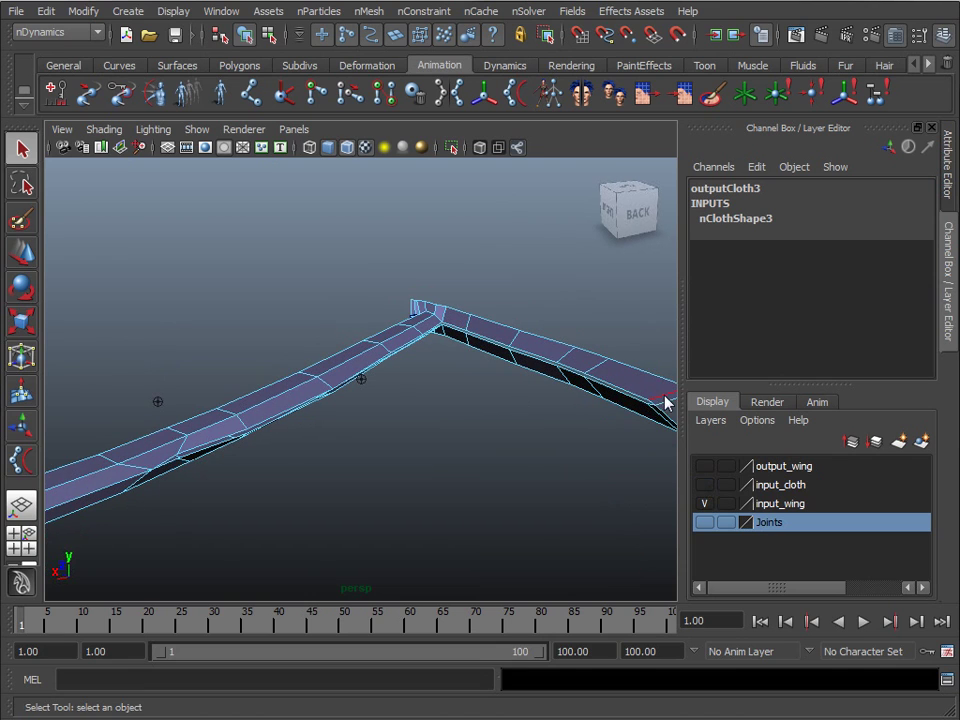
pyautogui.click(648, 414)
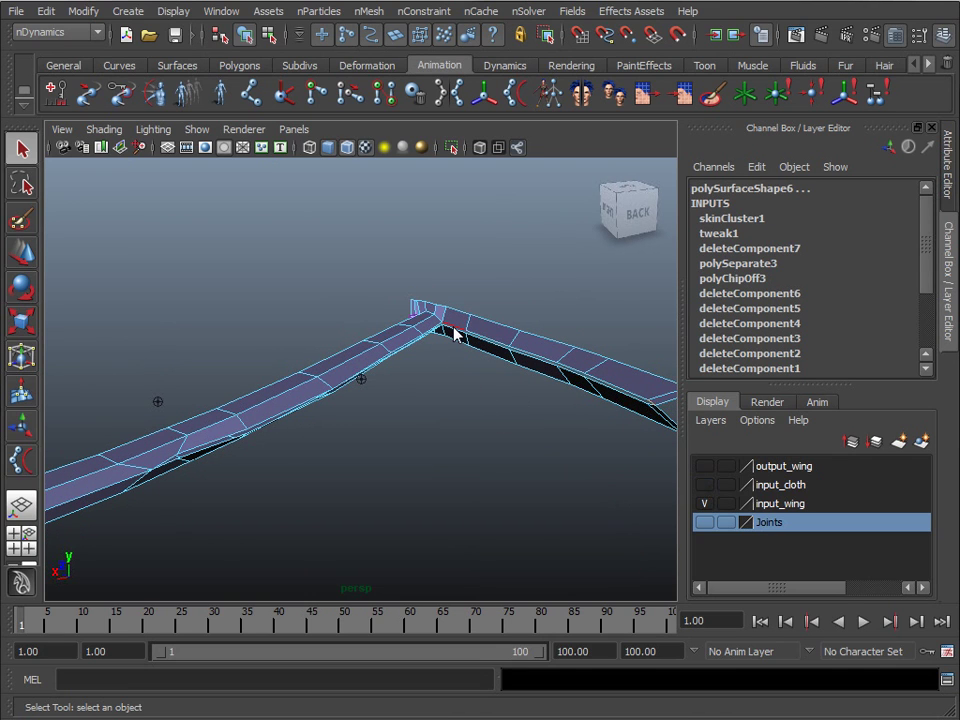
pyautogui.keyDown('alt'); pyautogui.moveTo(493, 388); pyautogui.dragTo(429, 508); pyautogui.keyUp('alt')
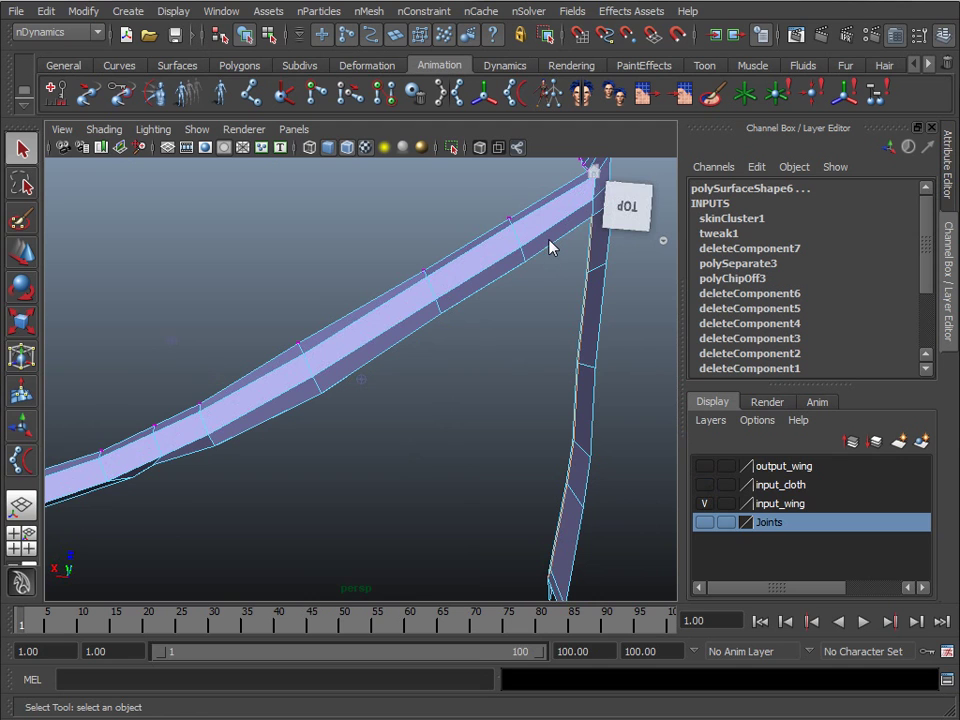
pyautogui.keyDown('alt'); pyautogui.moveTo(185, 524); pyautogui.dragTo(150, 420); pyautogui.keyUp('alt')
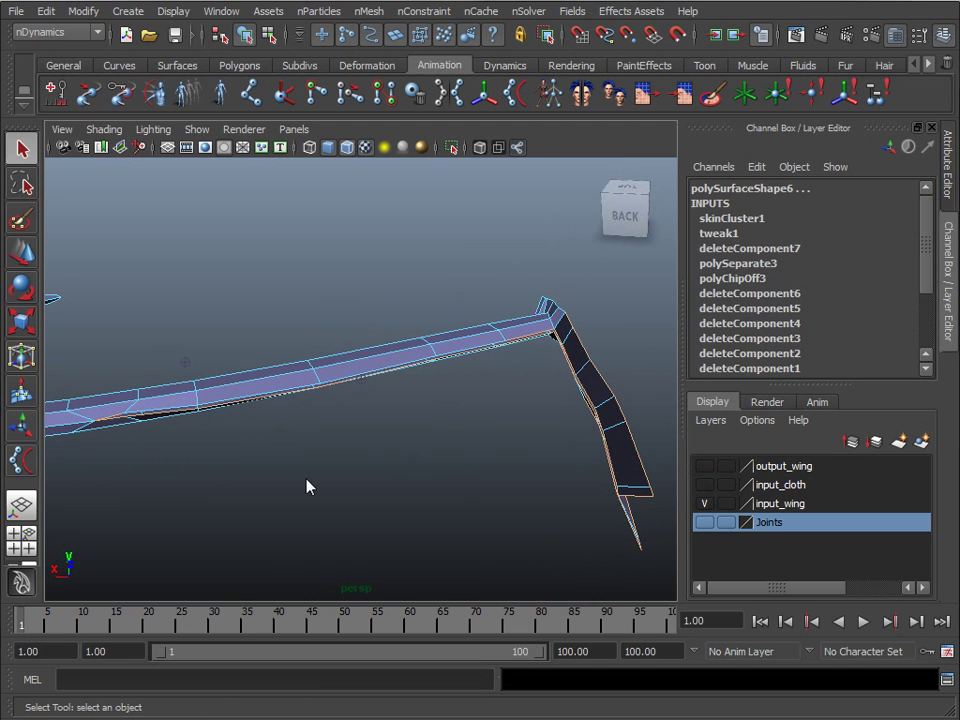
pyautogui.hotkey('ctrl', 'z')
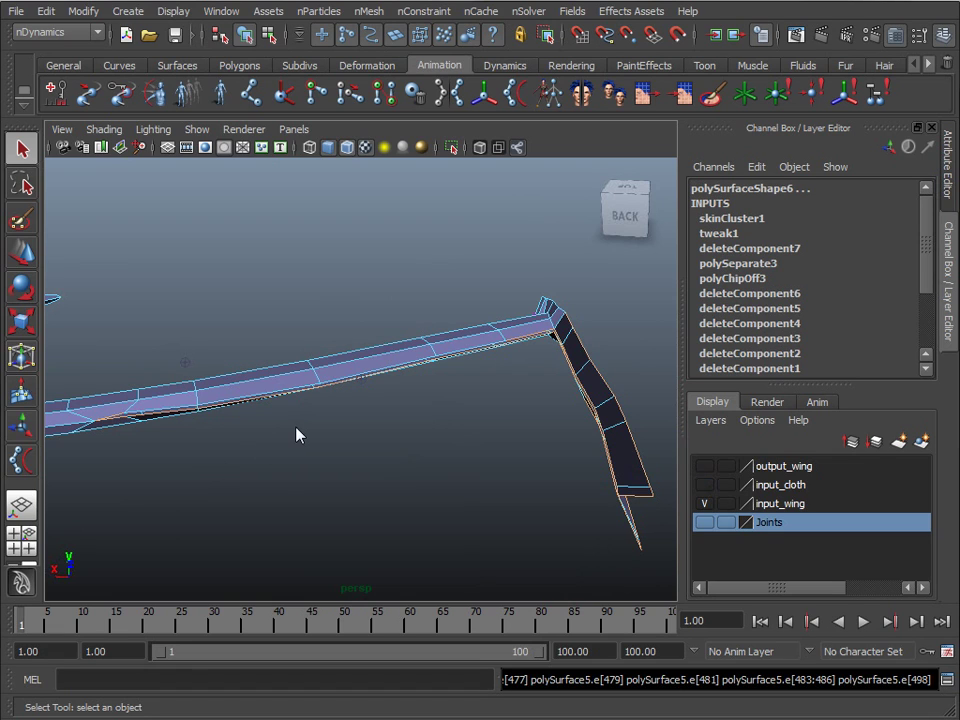
pyautogui.doubleClick(415, 370)
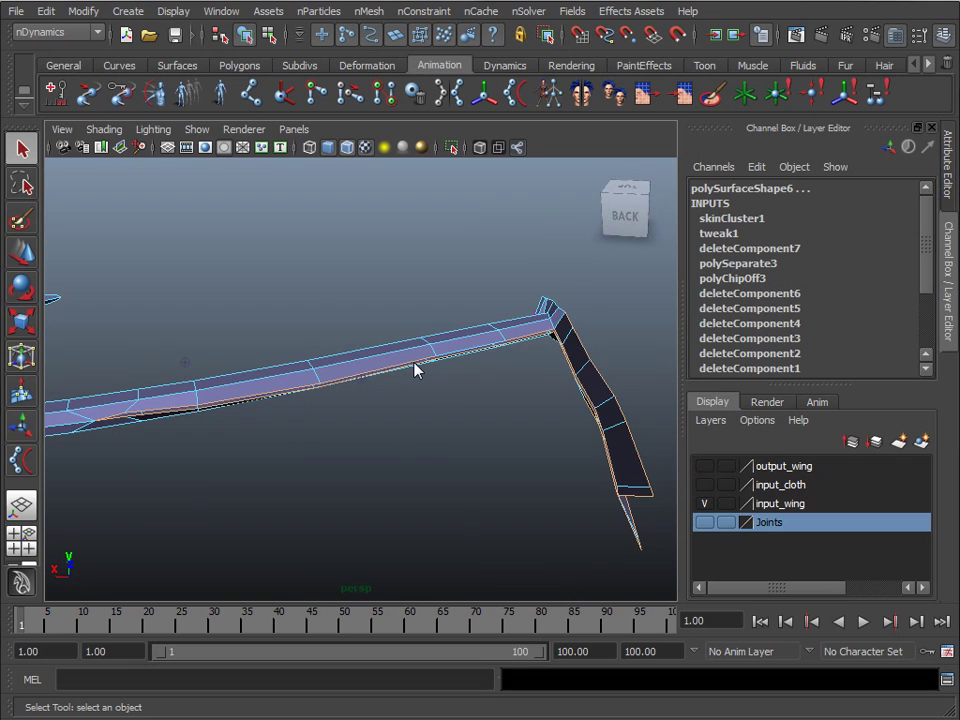
pyautogui.doubleClick(455, 355)
pyautogui.keyDown('alt'); pyautogui.moveTo(281, 422); pyautogui.dragTo(449, 291); pyautogui.keyUp('alt')
# Step: Pin the selected edges to the bones with an nConstraint Transform and show input_cloth
pyautogui.click(423, 11)
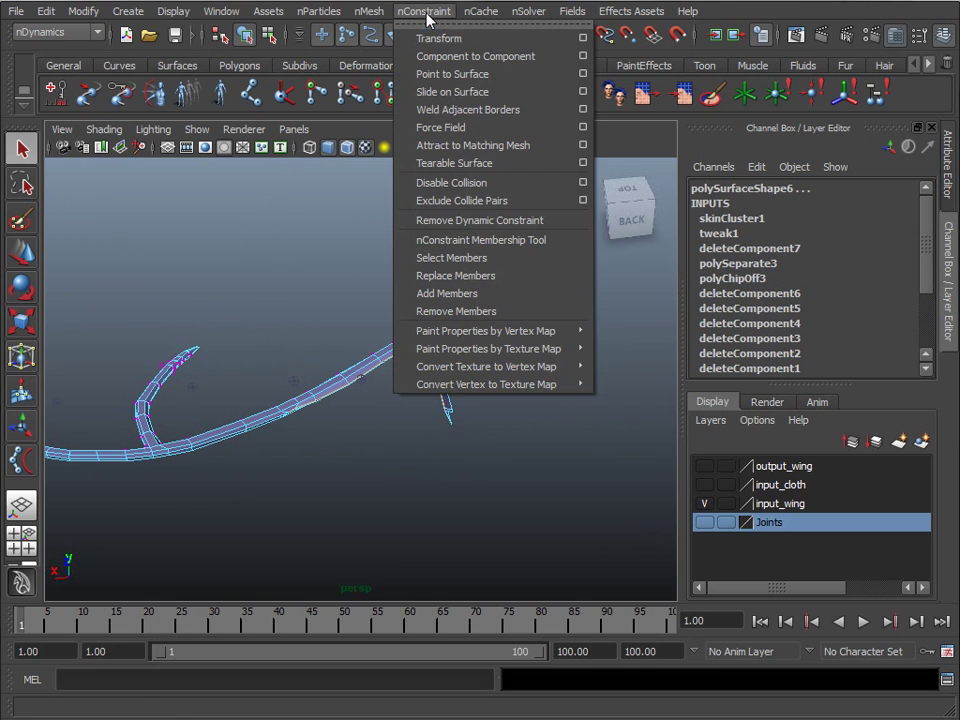
pyautogui.click(428, 38)
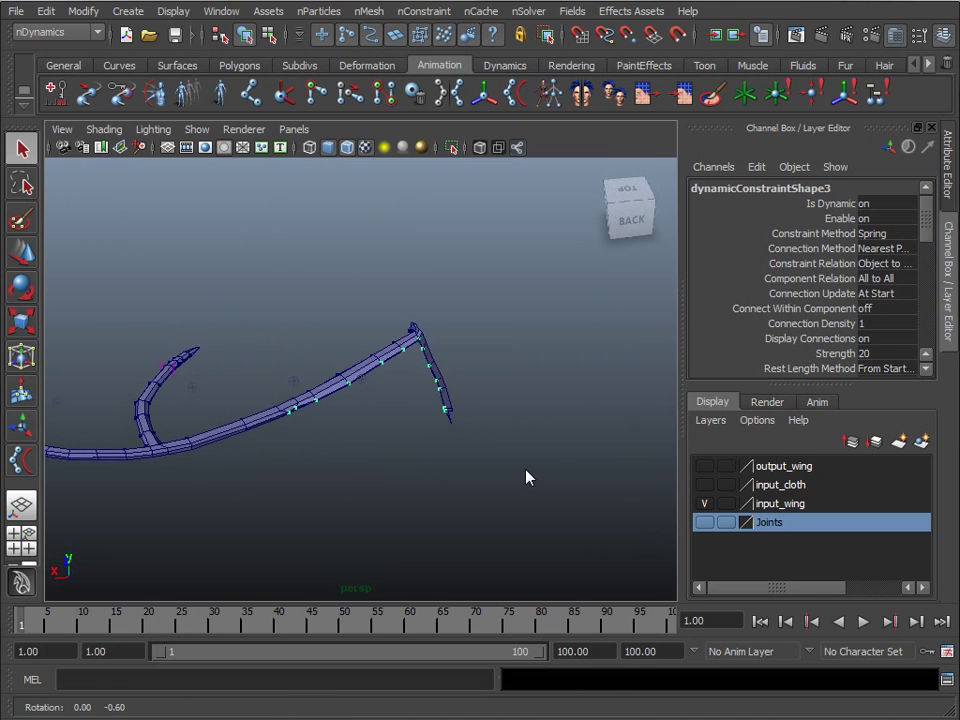
pyautogui.keyDown('alt'); pyautogui.moveTo(527, 476); pyautogui.dragTo(600, 545); pyautogui.keyUp('alt')
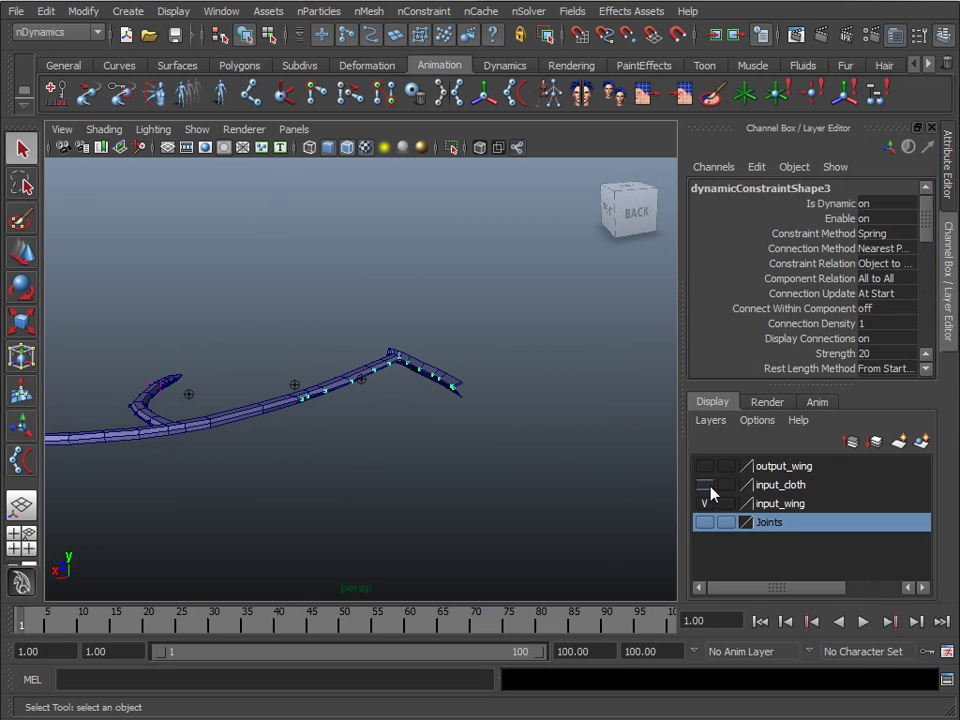
pyautogui.click(704, 484)
# Step: Play the simulation to frame 66, return to frame 1, and frame the whole wing
pyautogui.keyDown('alt'); pyautogui.moveTo(542, 459); pyautogui.dragTo(120, 488); pyautogui.keyUp('alt')
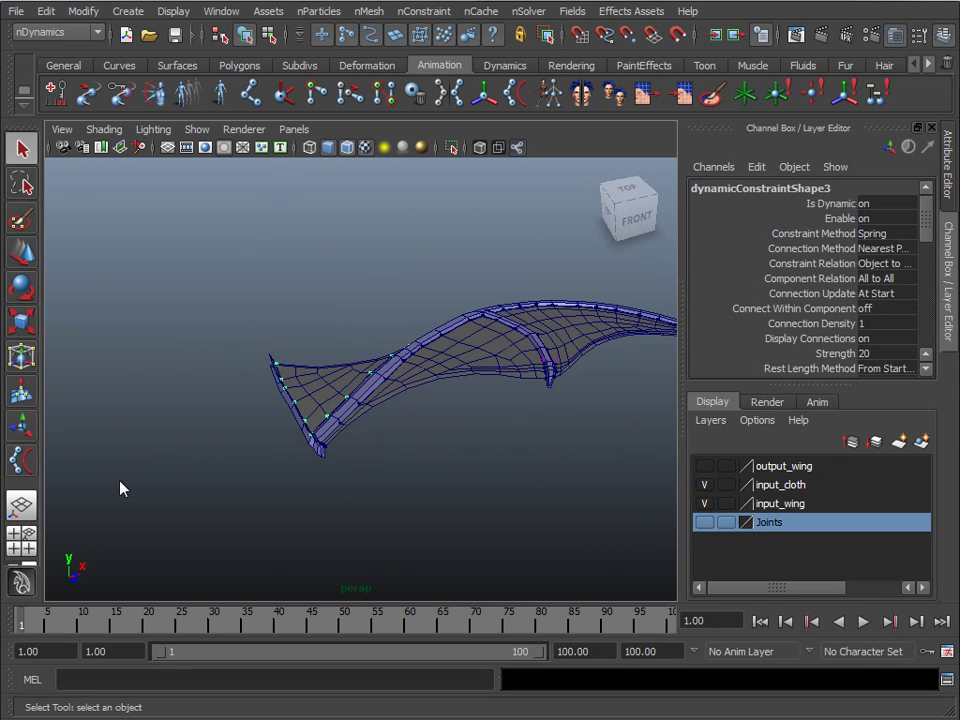
pyautogui.click(865, 621)
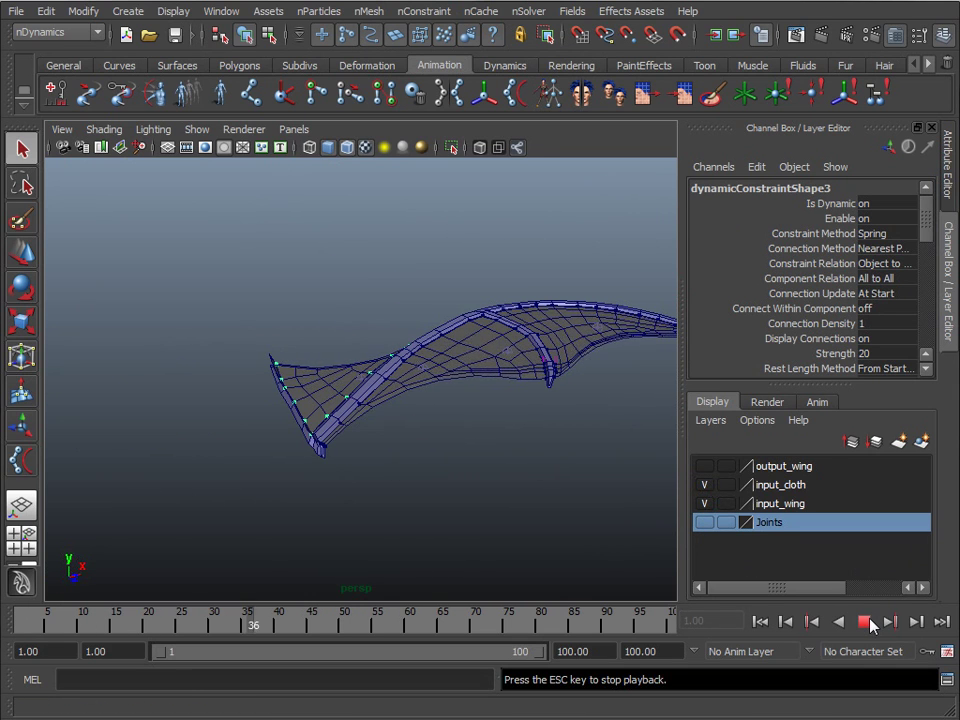
pyautogui.click(866, 622)
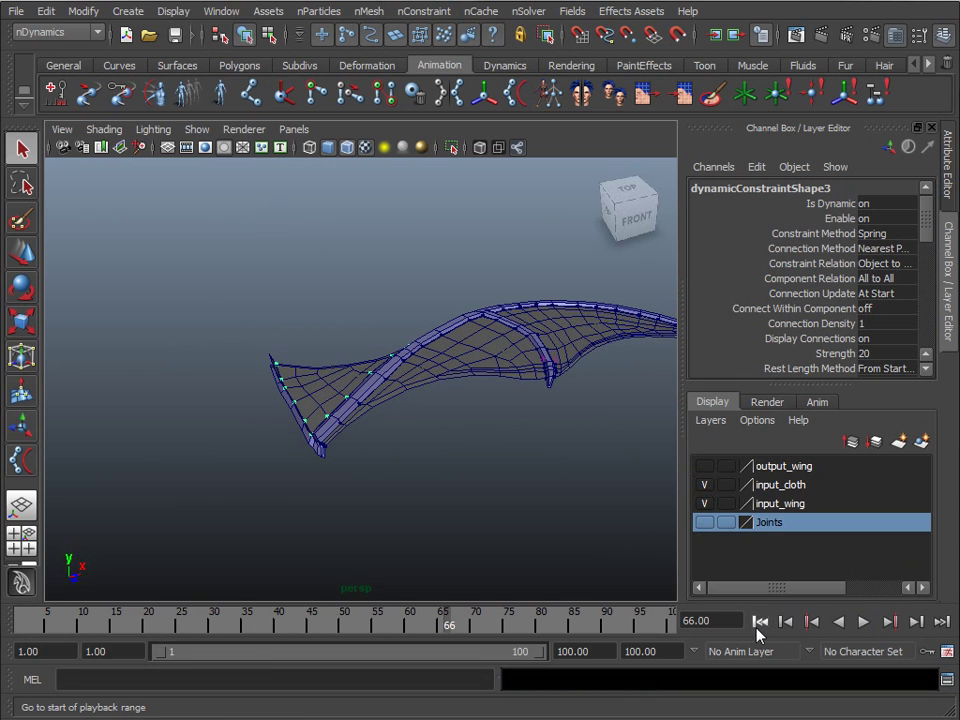
pyautogui.click(759, 621)
pyautogui.keyDown('alt'); pyautogui.moveTo(548, 440); pyautogui.dragTo(500, 500); pyautogui.keyUp('alt')
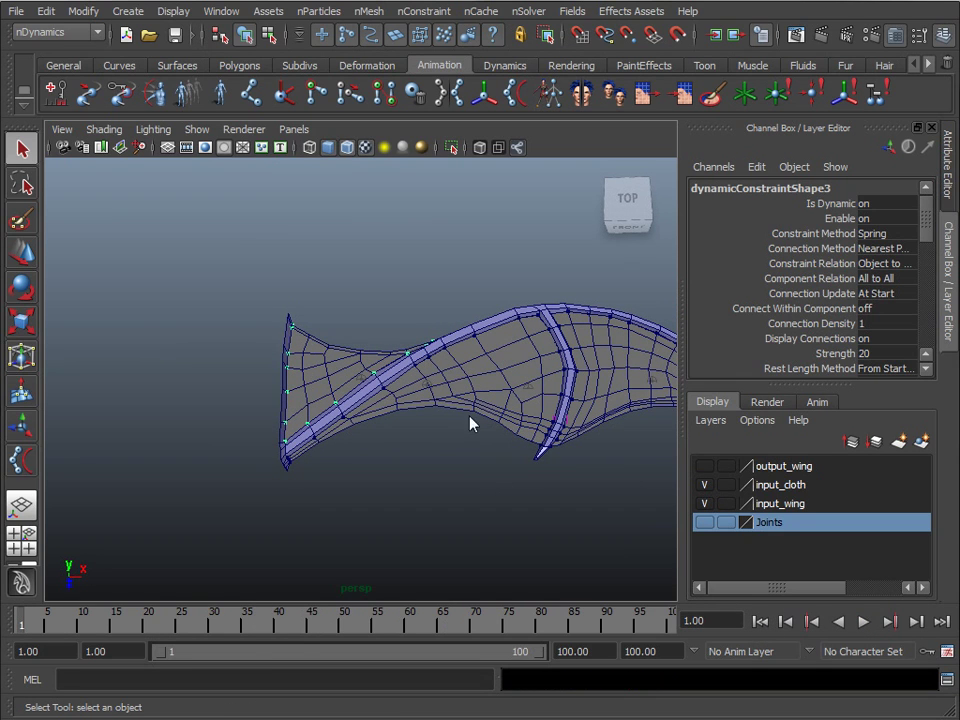
pyautogui.keyDown('alt'); pyautogui.moveTo(487, 432); pyautogui.dragTo(296, 411, button='middle'); pyautogui.keyUp('alt')
pyautogui.scroll(5, 330, 430)
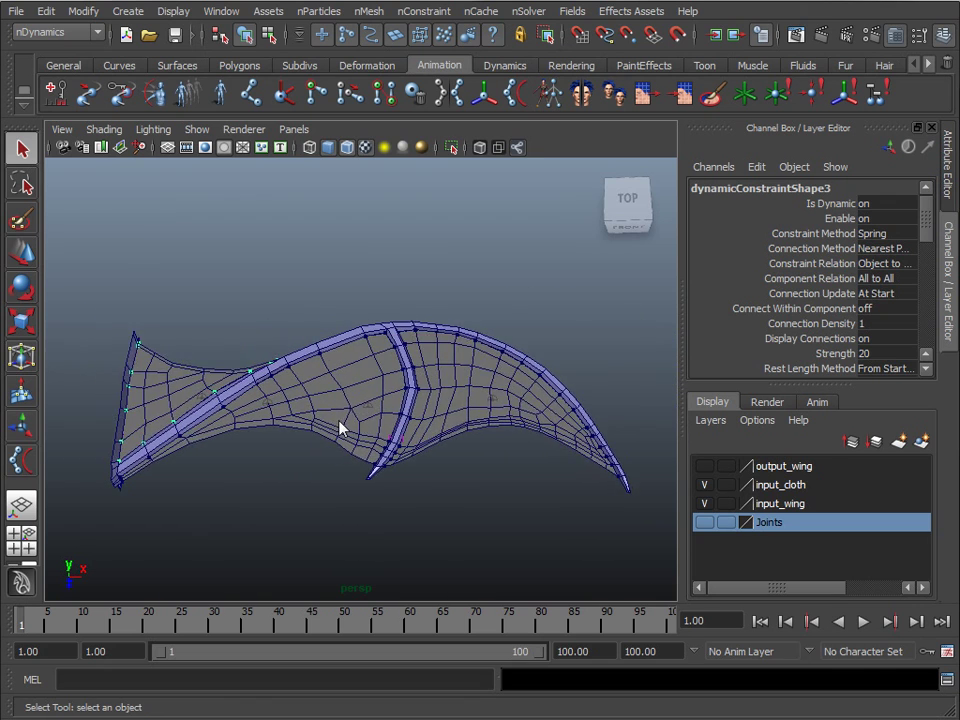
pyautogui.scroll(-4, 333, 432)
# Step: Show the Joints layer and key joint1's Rotate X, Y and Z at frame 1
pyautogui.click(706, 523)
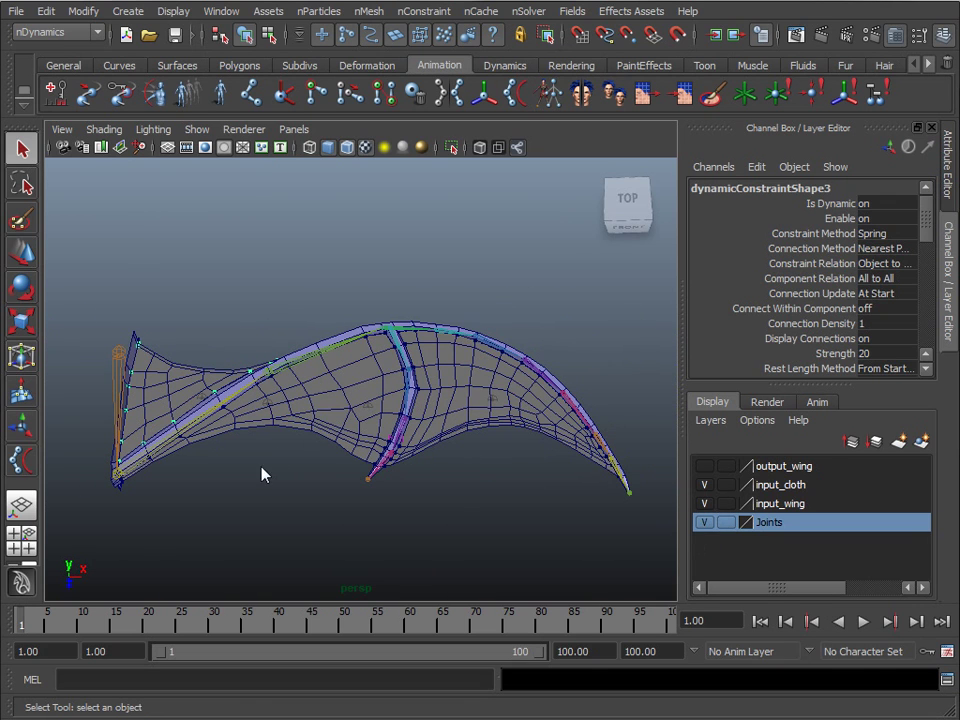
pyautogui.click(200, 428)
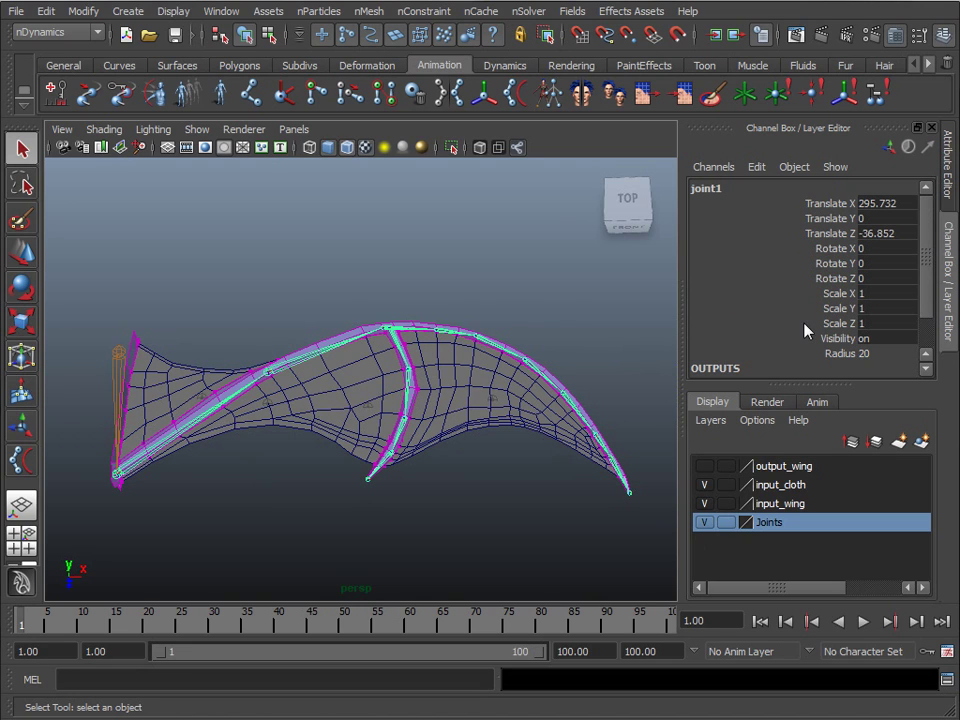
pyautogui.press('e')
pyautogui.click(838, 248)
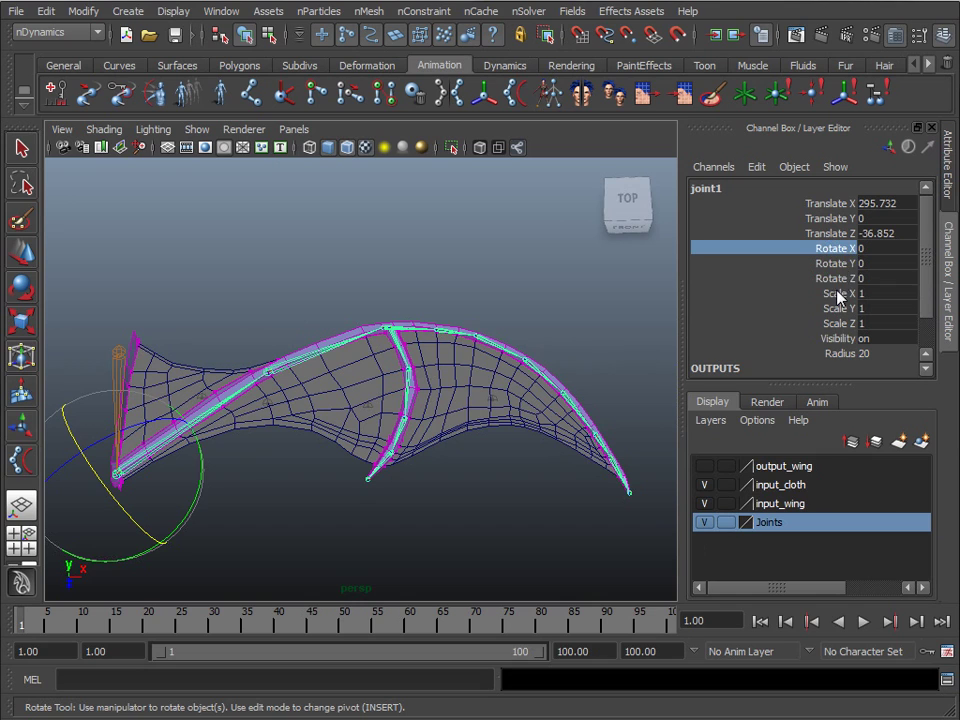
pyautogui.moveTo(838, 296); pyautogui.dragTo(848, 298)
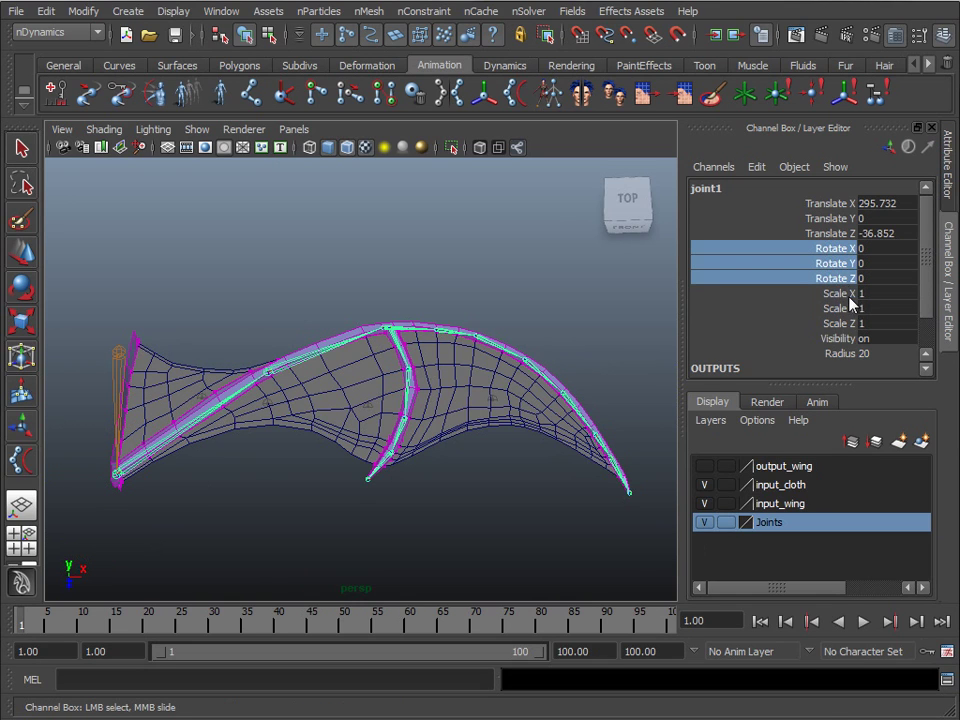
pyautogui.rightClick(850, 300)
pyautogui.click(820, 300)
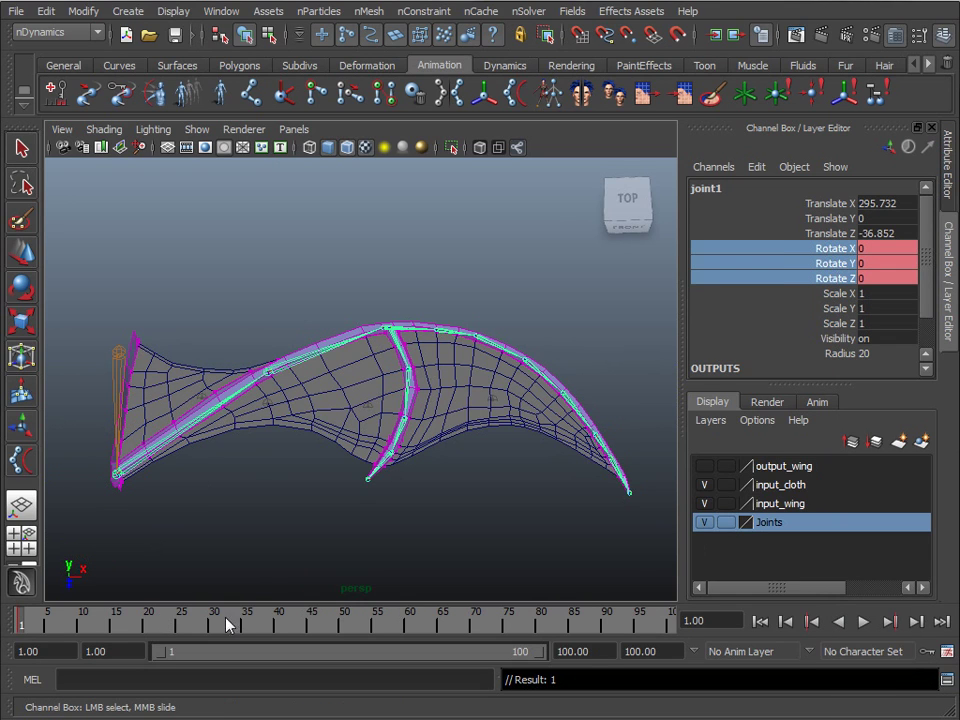
# Step: At frame 50, rotate joint1 to fold the wing up and forward and key it
pyautogui.click(345, 625)
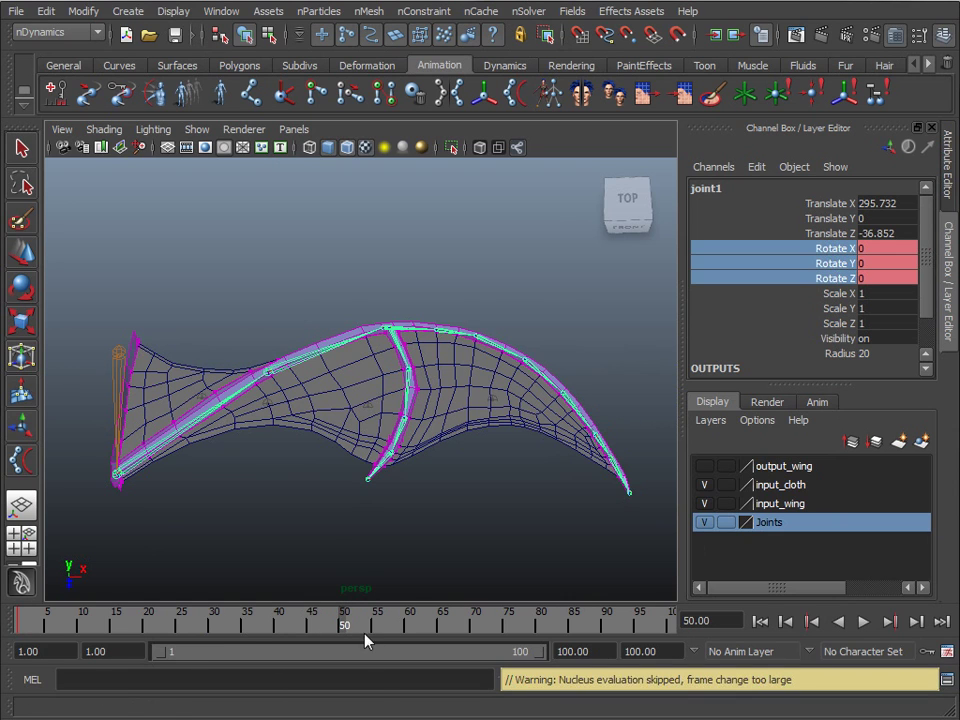
pyautogui.press('e')
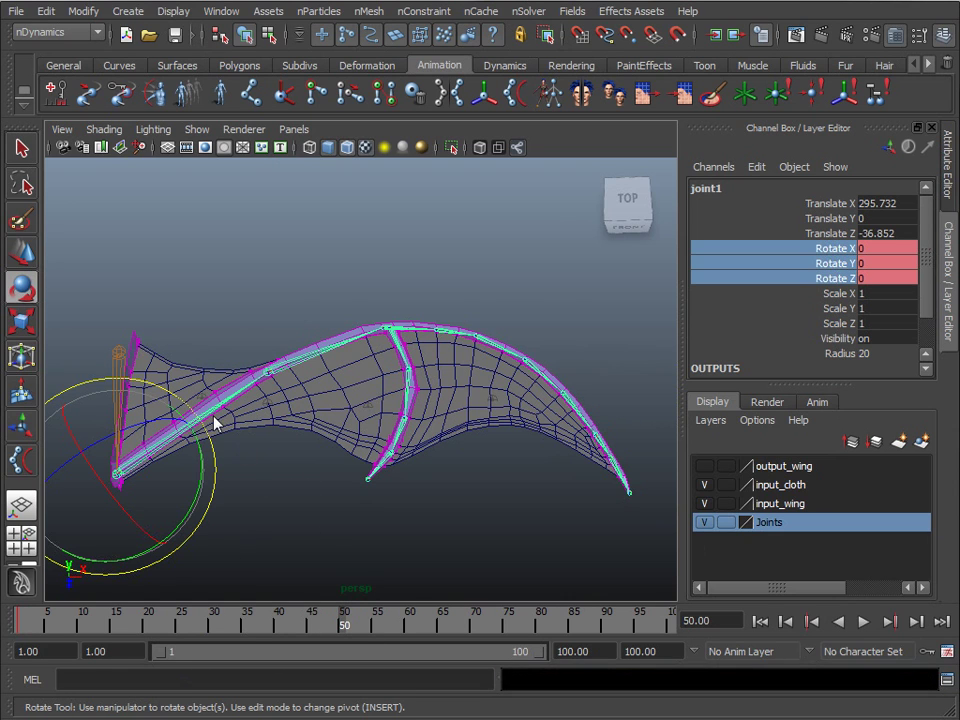
pyautogui.moveTo(172, 489); pyautogui.dragTo(87, 456)
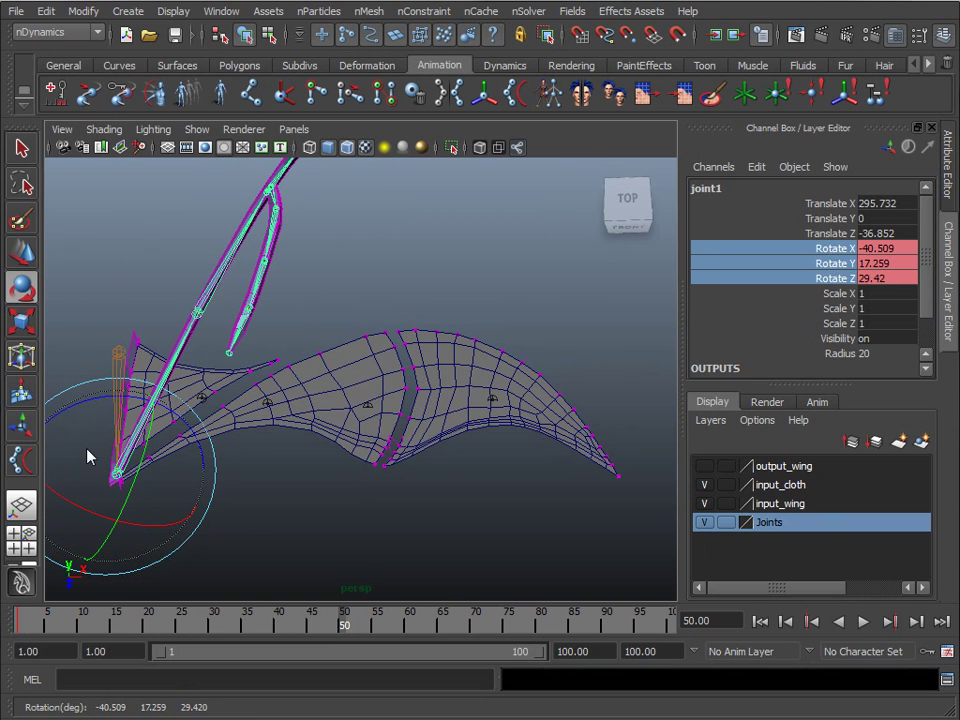
pyautogui.rightClick(849, 251)
pyautogui.click(895, 273)
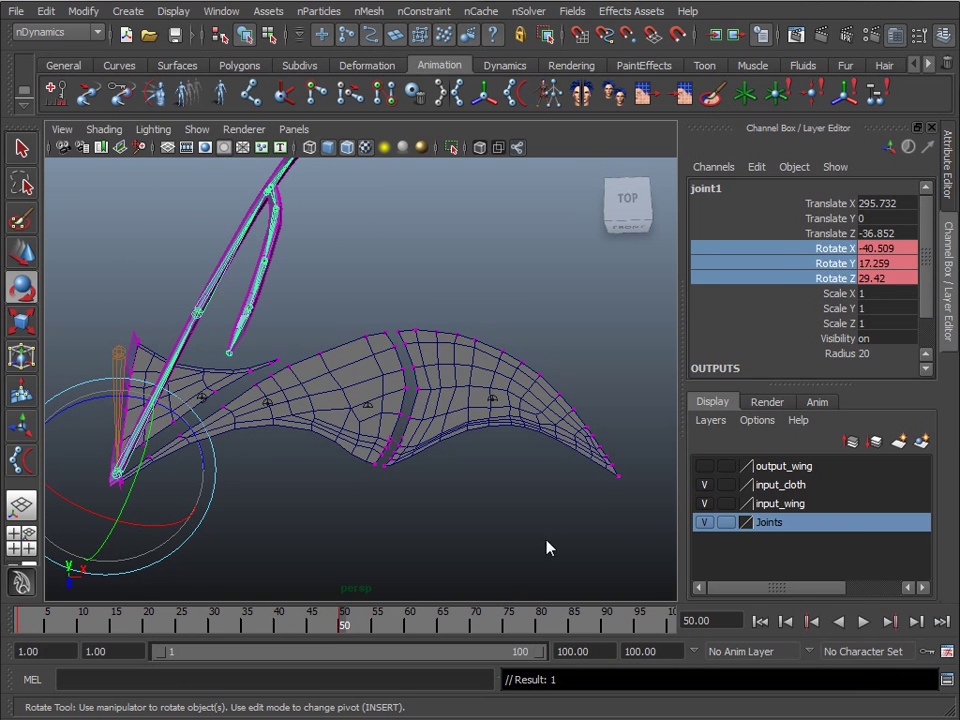
# Step: Set joint1's three rotations to 0 at frame 100 and play the animation
pyautogui.moveTo(351, 627); pyautogui.dragTo(681, 628)
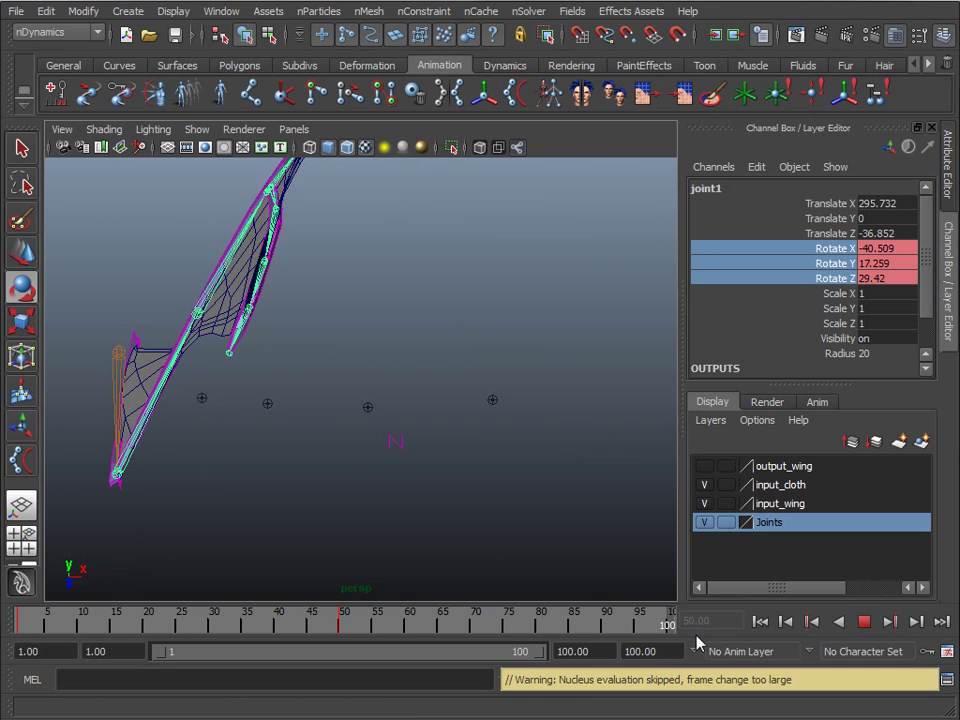
pyautogui.moveTo(883, 255); pyautogui.dragTo(887, 280)
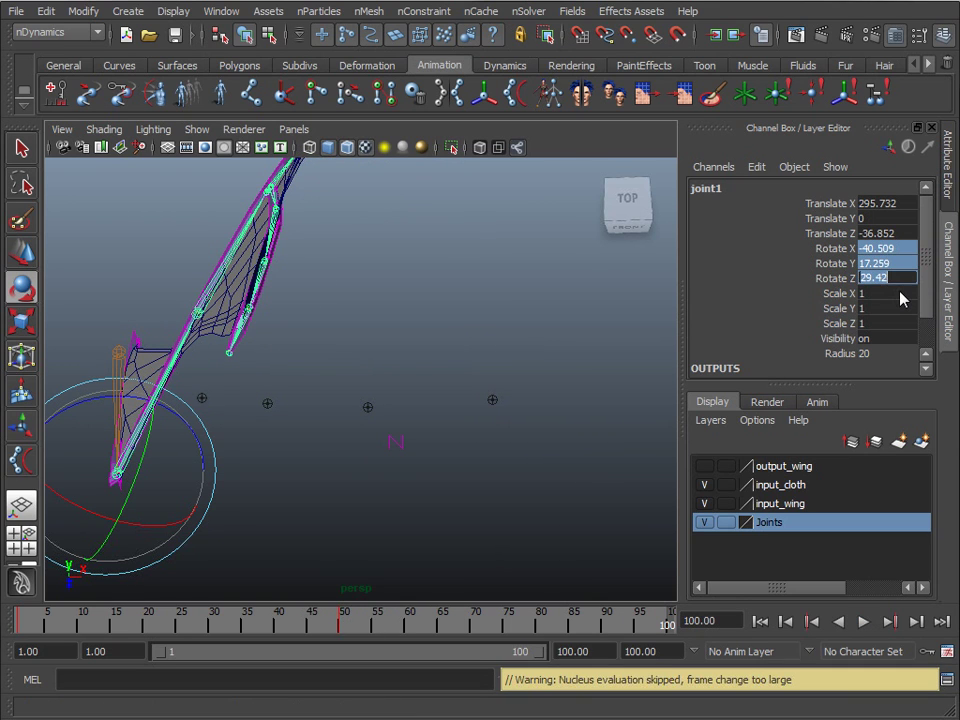
pyautogui.write('0')
pyautogui.press('Return')
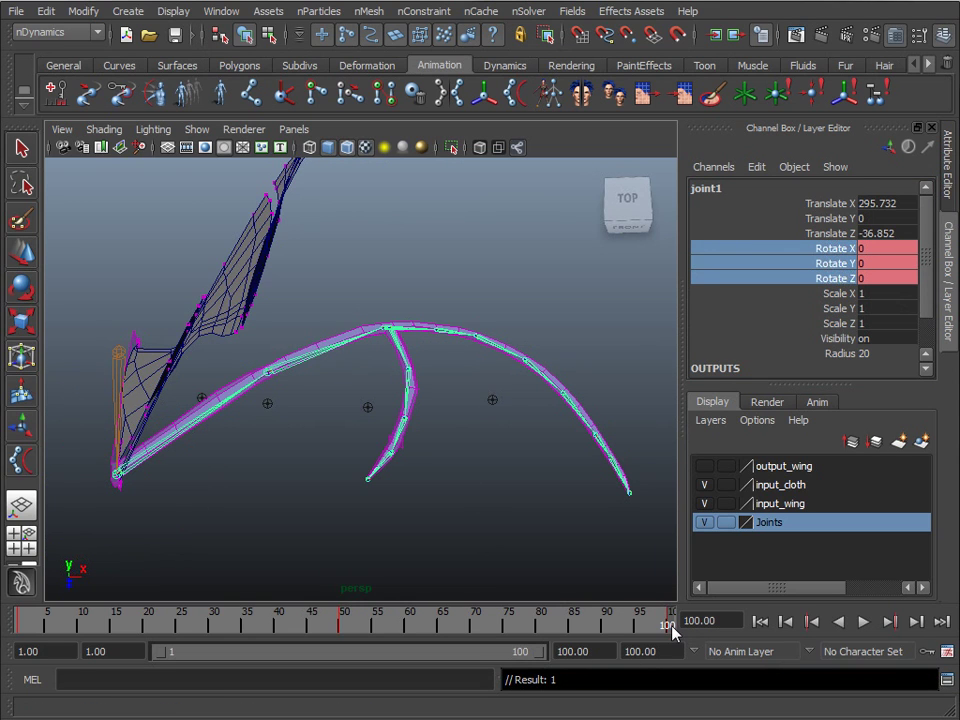
pyautogui.hotkey('alt', 'v')
pyautogui.click(218, 612)
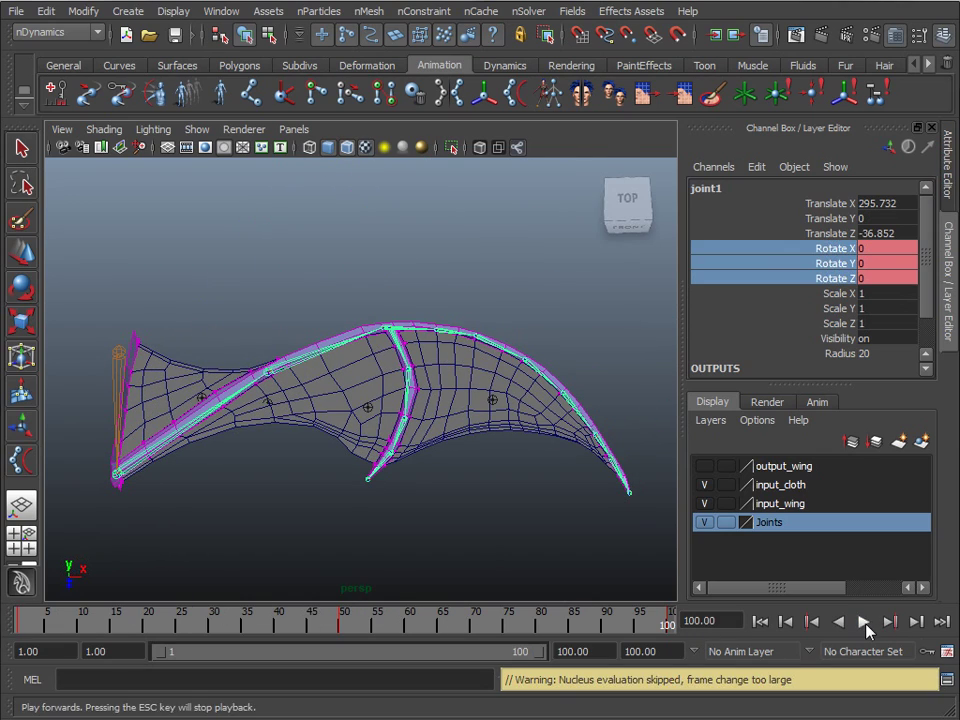
pyautogui.click(864, 622)
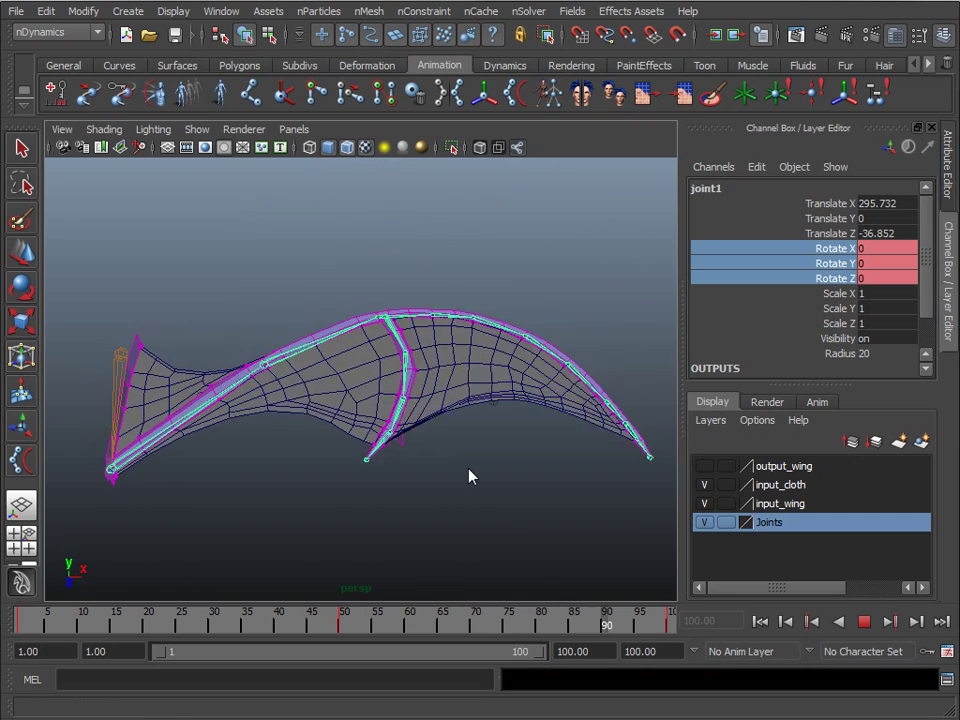
pyautogui.click(864, 621)
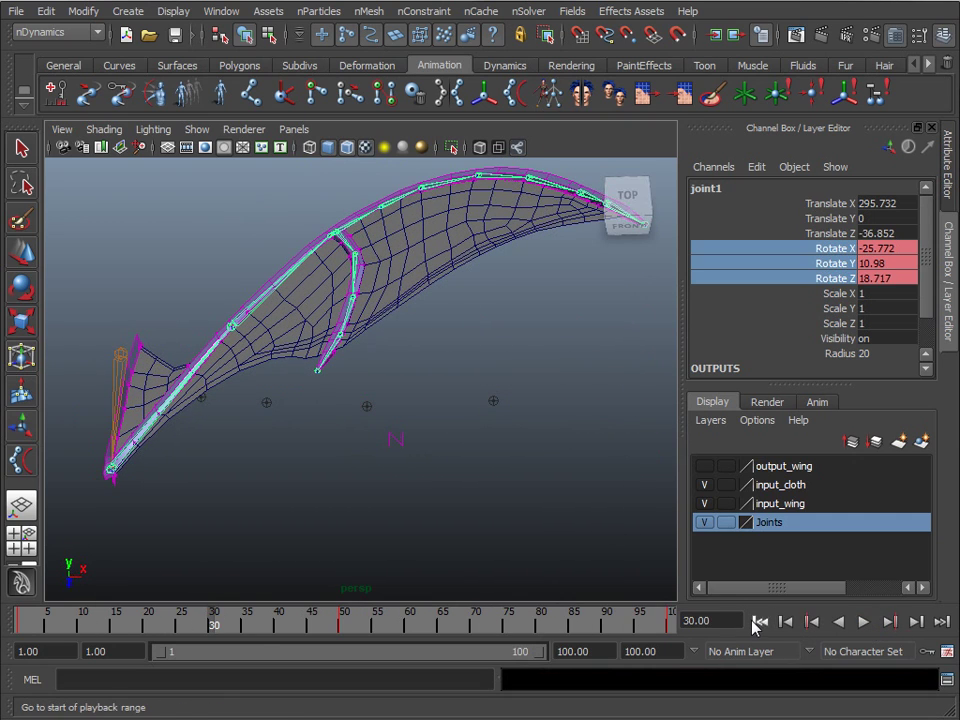
pyautogui.click(760, 621)
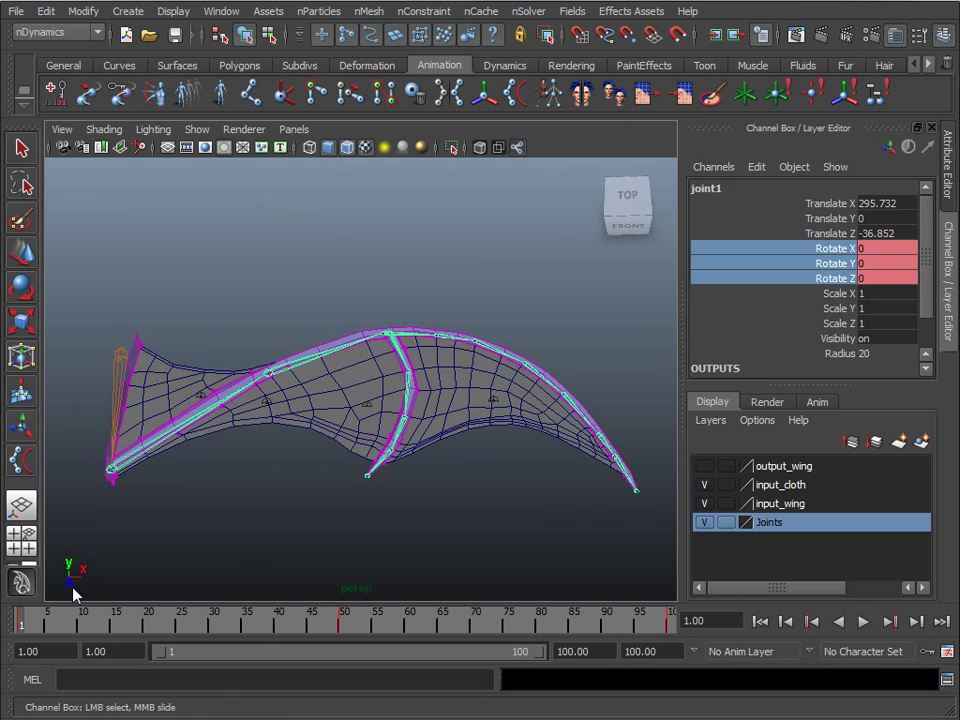
pyautogui.hotkey('alt', 'v')
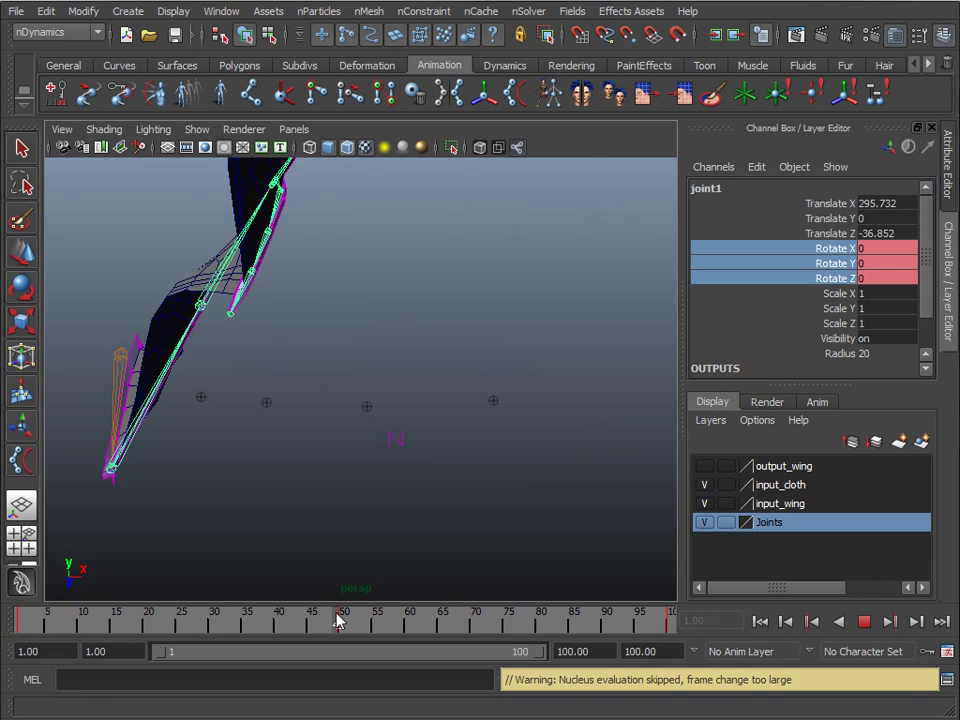
# Step: Stop playback at frame 50 and key joint3's Rotate Y
pyautogui.hotkey('alt', 'v')
pyautogui.keyDown('alt'); pyautogui.moveTo(296, 407); pyautogui.dragTo(208, 445); pyautogui.keyUp('alt')
pyautogui.click(225, 425)
pyautogui.press('e')
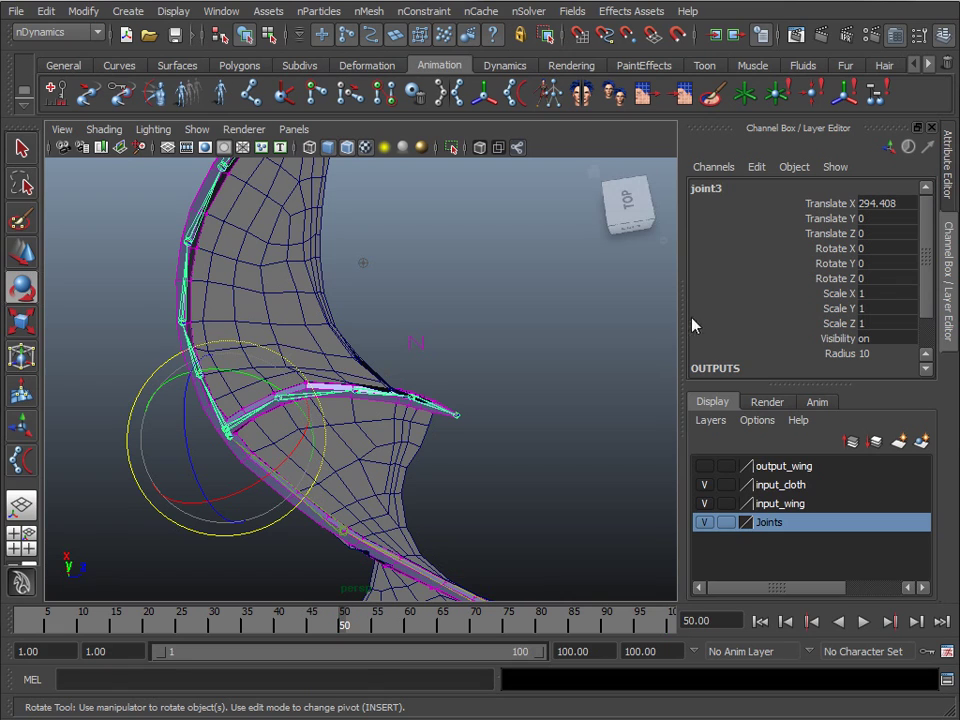
pyautogui.click(844, 266)
pyautogui.rightClick(844, 272)
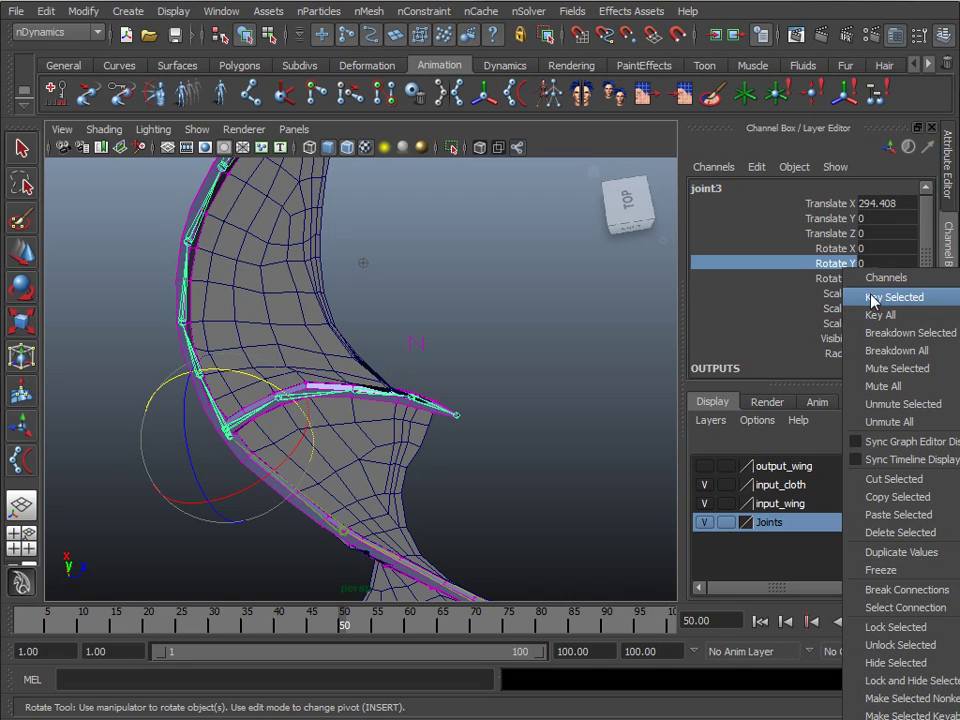
pyautogui.click(880, 297)
# Step: Key joint3's Rotate Y at frame 1, then rotate joint3 at frame 50 to fold the wing bones
pyautogui.click(760, 621)
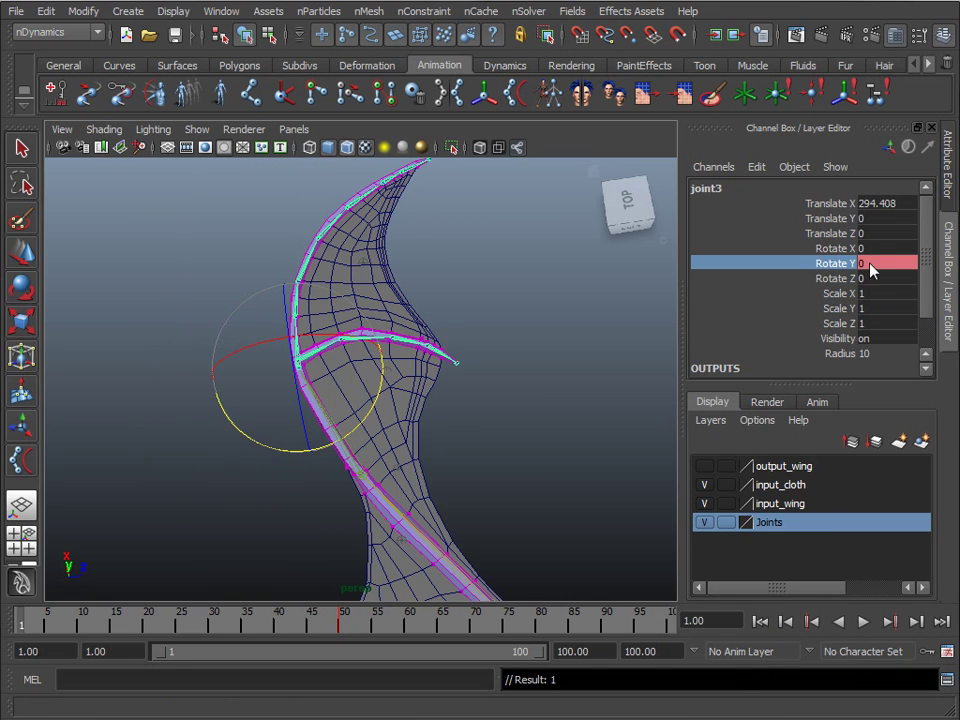
pyautogui.rightClick(818, 262)
pyautogui.click(862, 294)
pyautogui.click(896, 621)
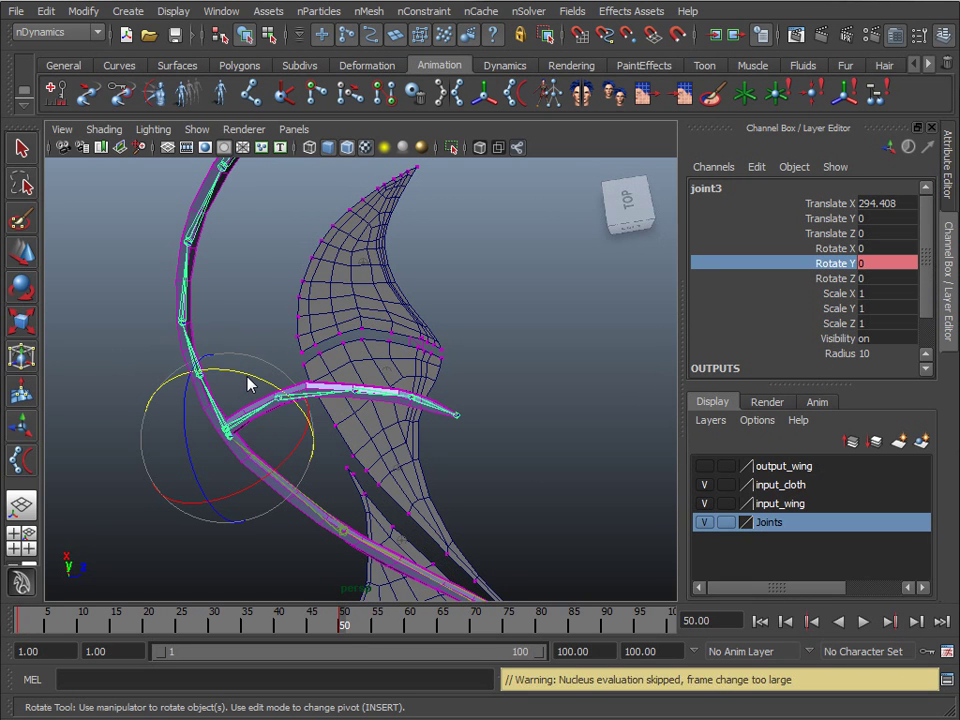
pyautogui.moveTo(248, 383); pyautogui.dragTo(331, 459)
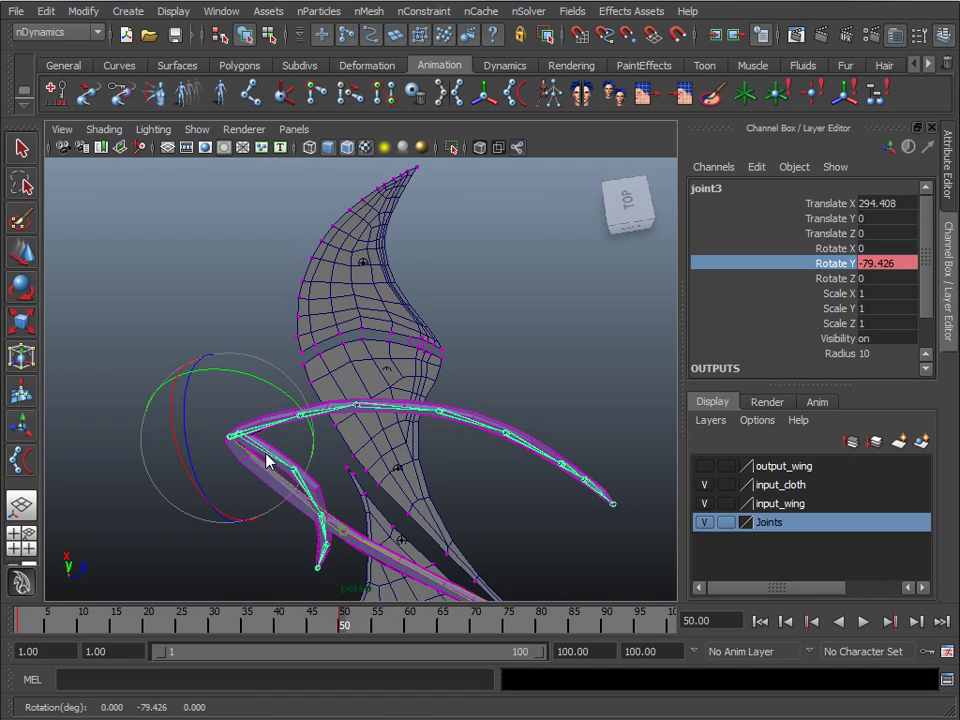
# Step: Rotate joint4 about Y to bend the wing and key it at frame 50
pyautogui.click(397, 470)
pyautogui.click(270, 460)
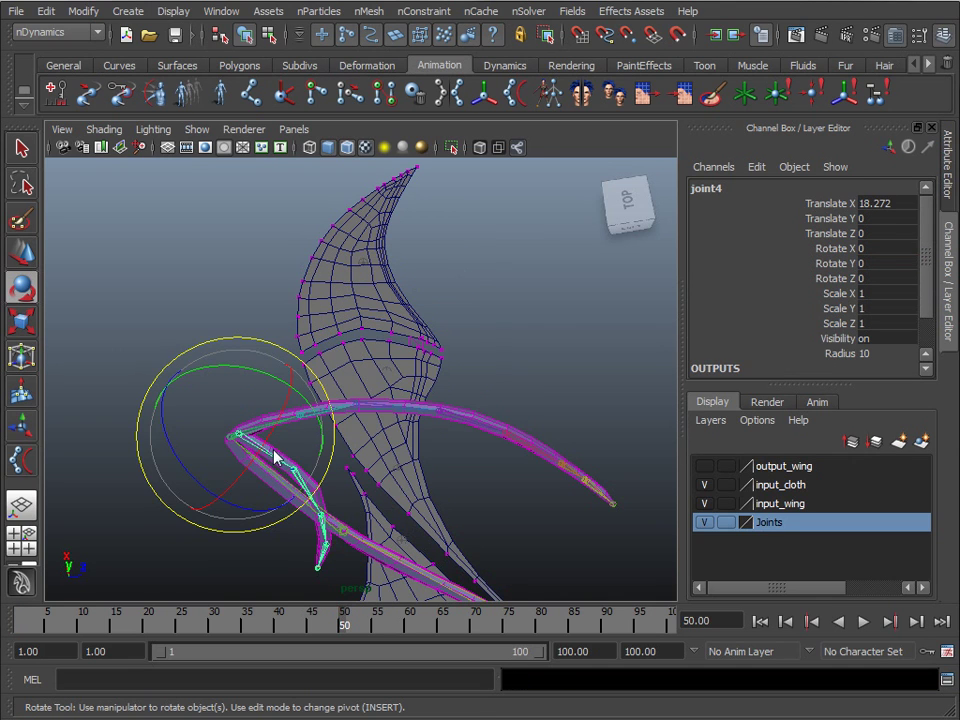
pyautogui.moveTo(321, 418); pyautogui.dragTo(292, 385)
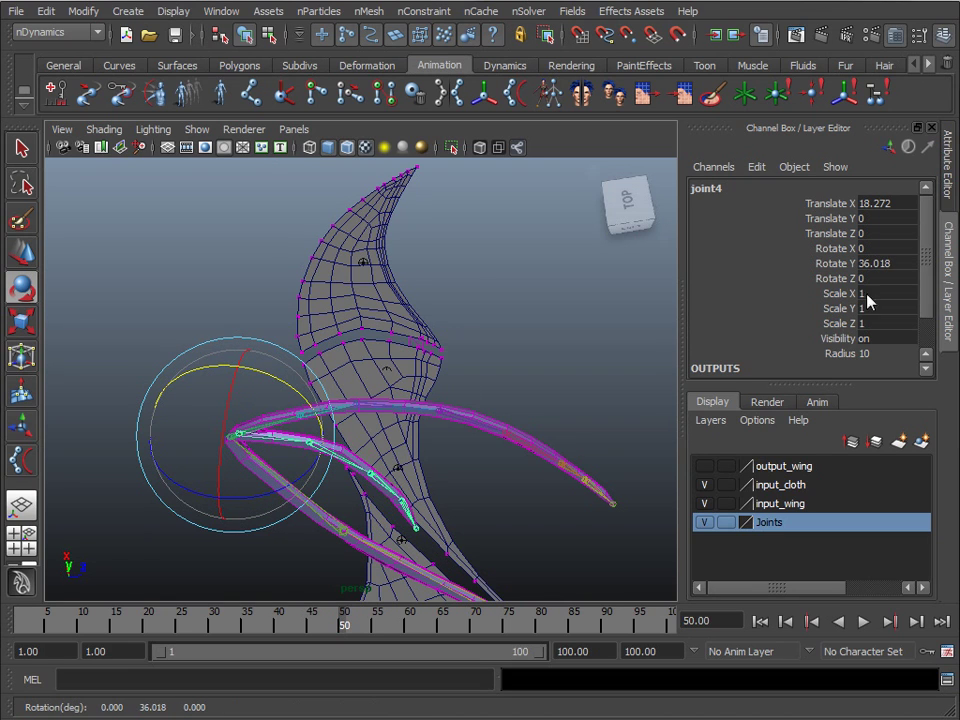
pyautogui.click(837, 264)
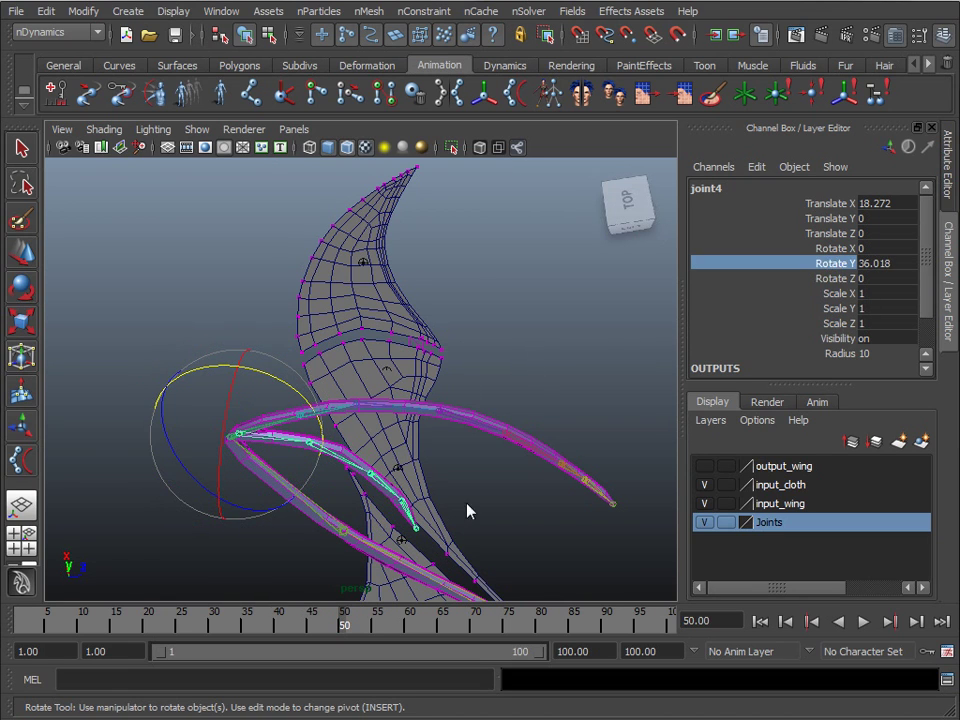
pyautogui.hotkey('shift', 'e')
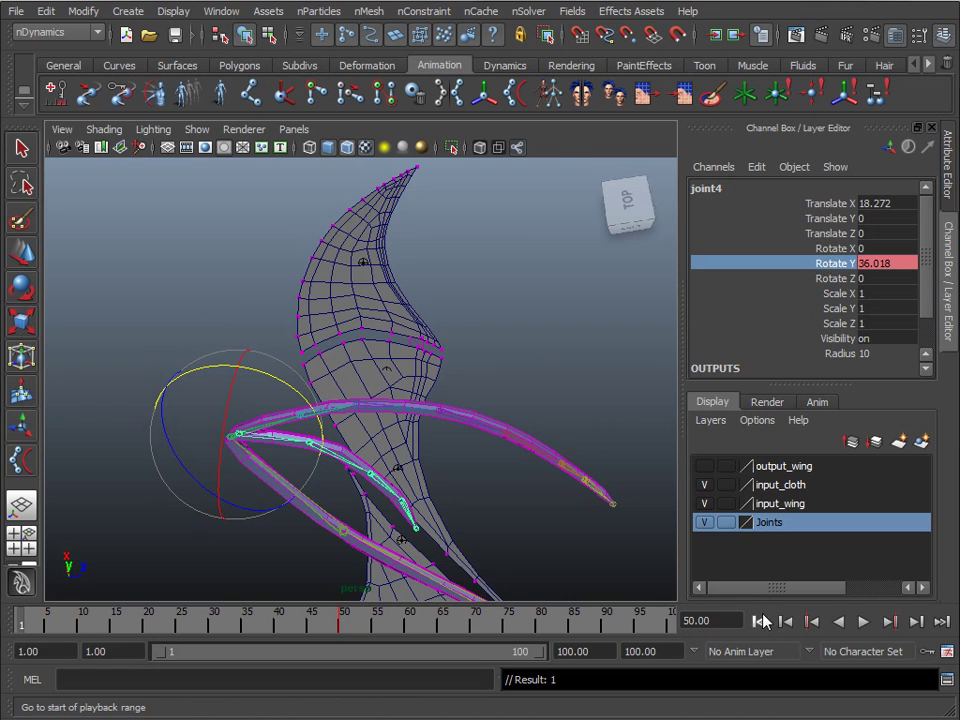
# Step: Key joint4's Rotate Y at 0 on frames 1 and 100
pyautogui.click(762, 621)
pyautogui.click(880, 263)
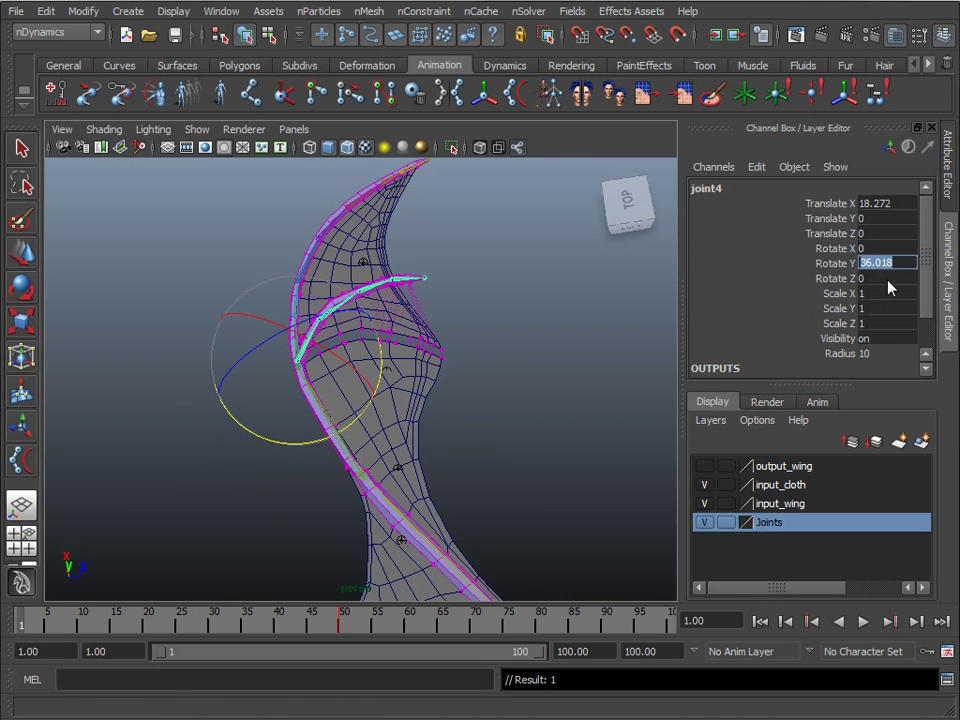
pyautogui.write('0')
pyautogui.press('Return')
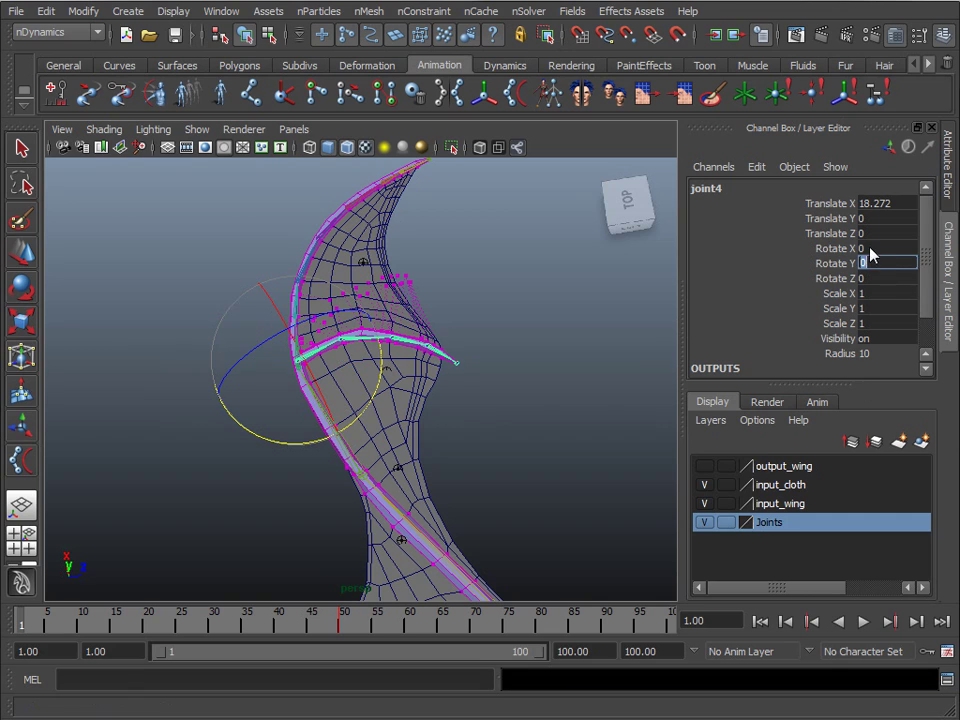
pyautogui.click(832, 265)
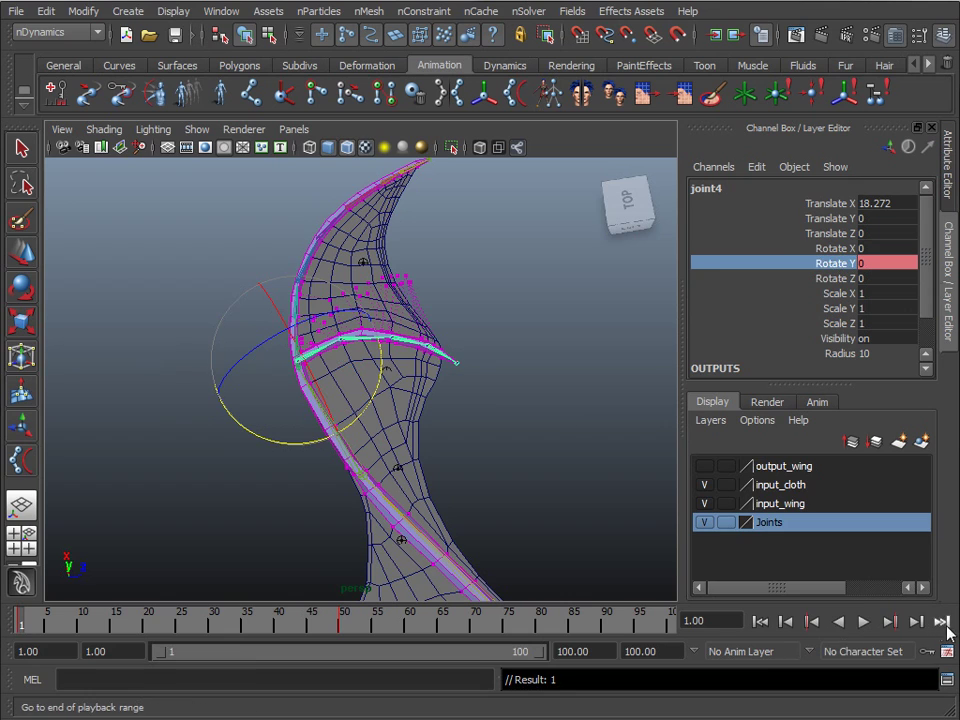
pyautogui.click(941, 621)
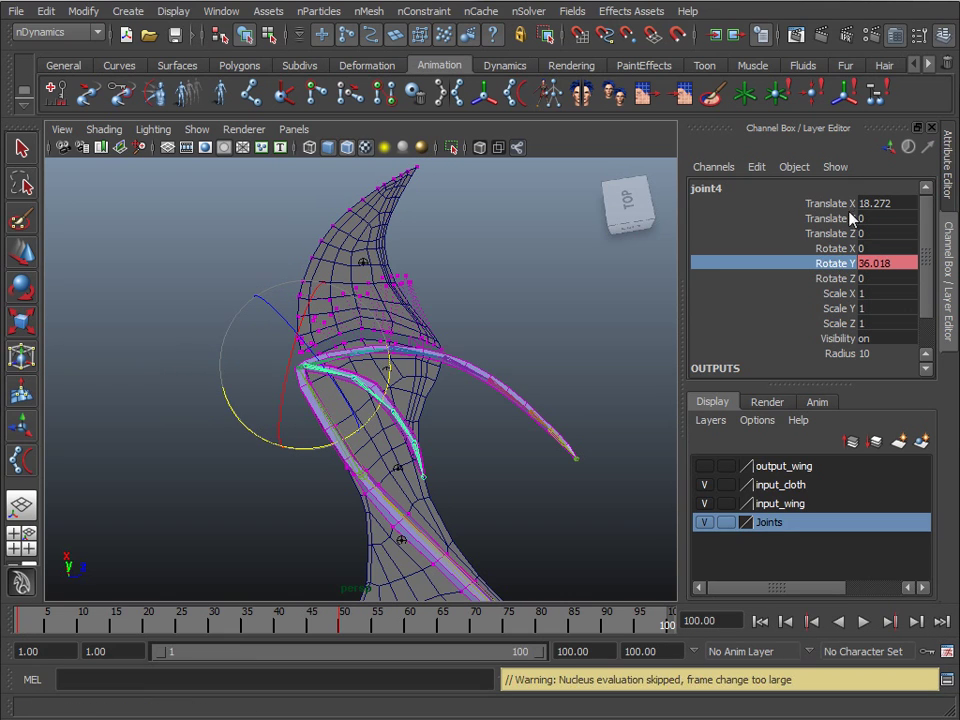
pyautogui.click(908, 278)
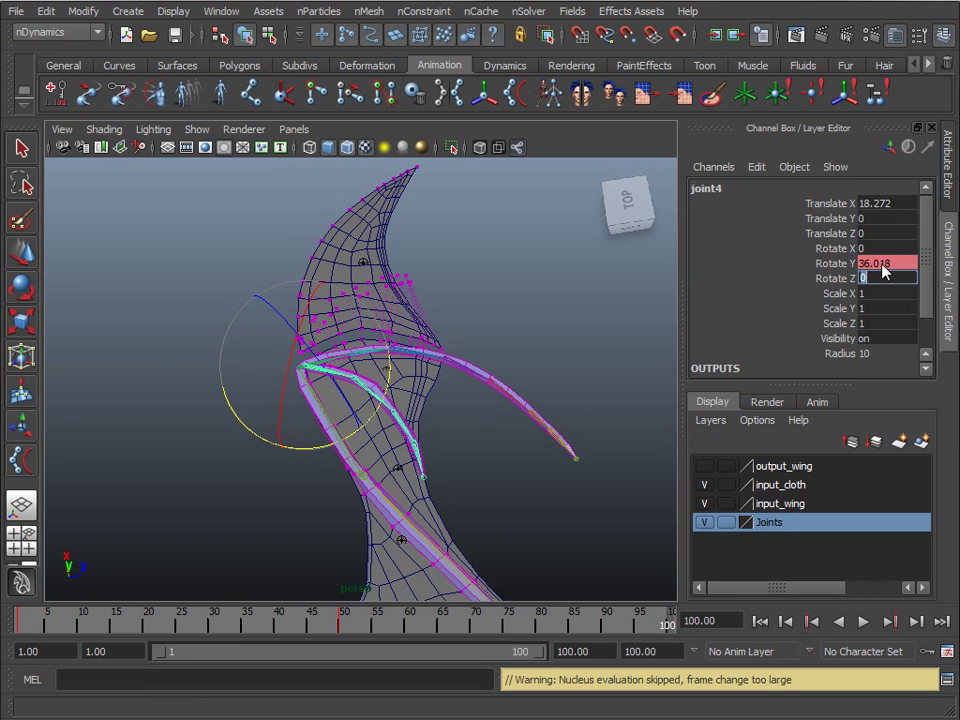
pyautogui.click(884, 264)
pyautogui.write('0')
pyautogui.press('Return')
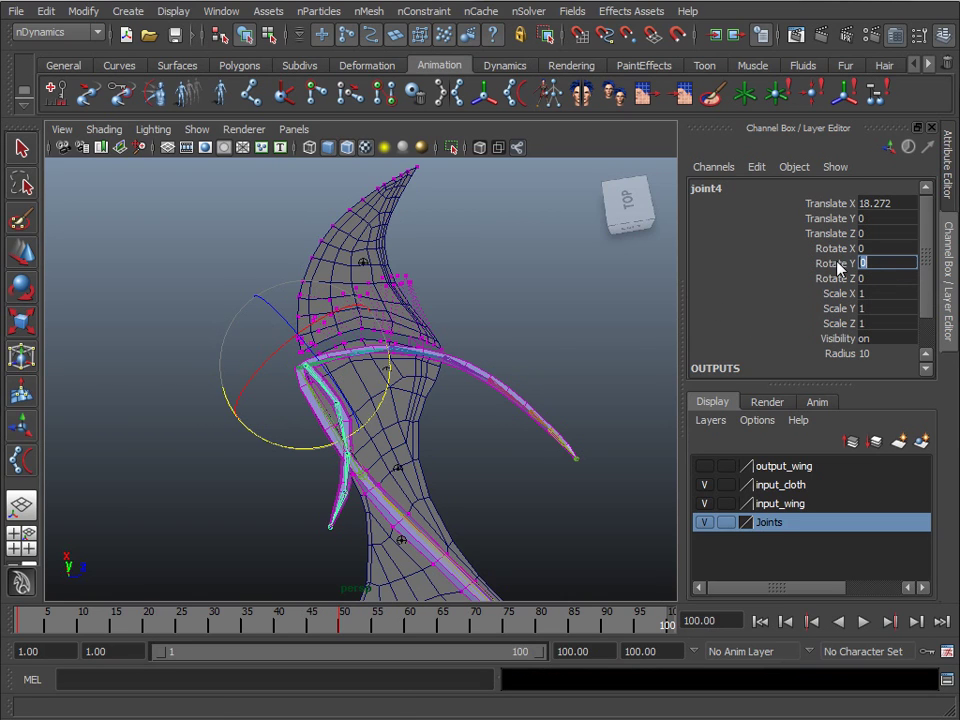
pyautogui.click(838, 265)
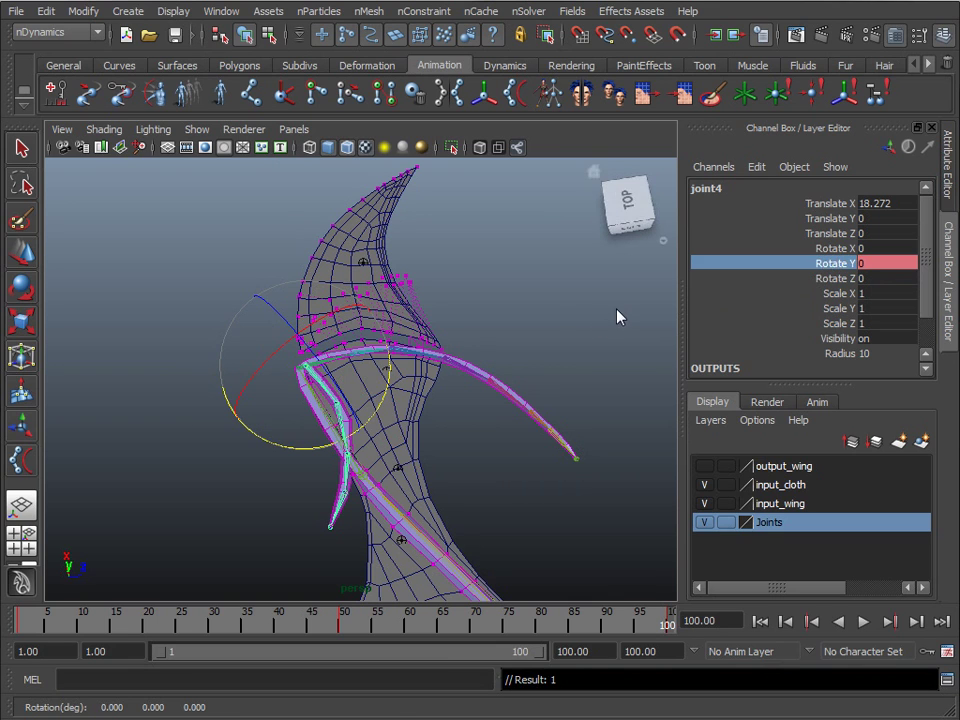
# Step: Key joint3's Rotate Y at 0 on frame 100 and rewind to frame 1
pyautogui.click(551, 326)
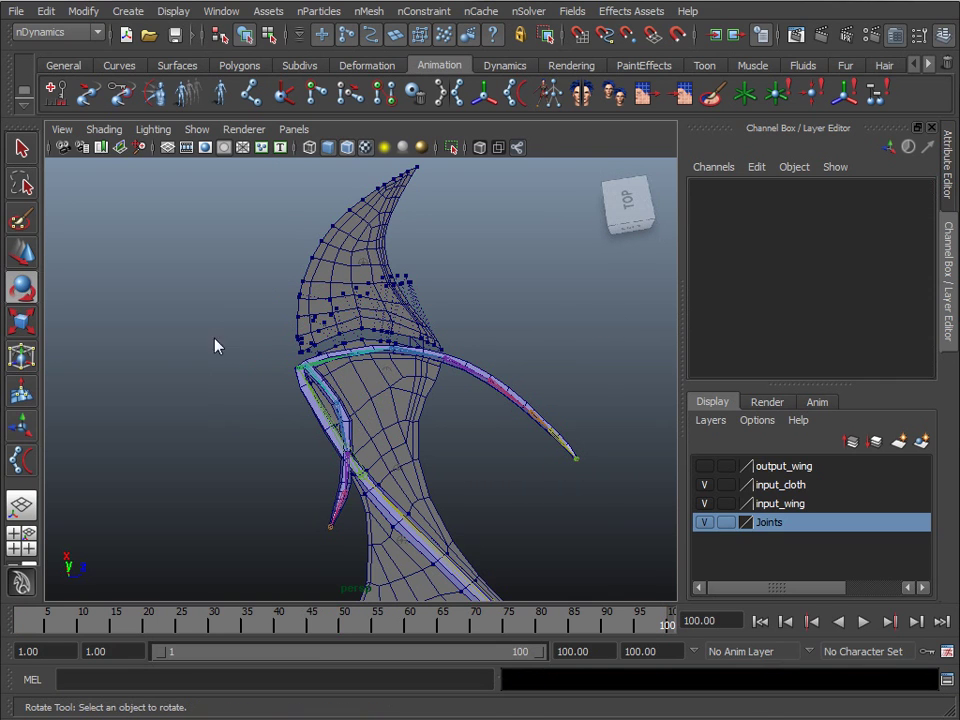
pyautogui.click(334, 370)
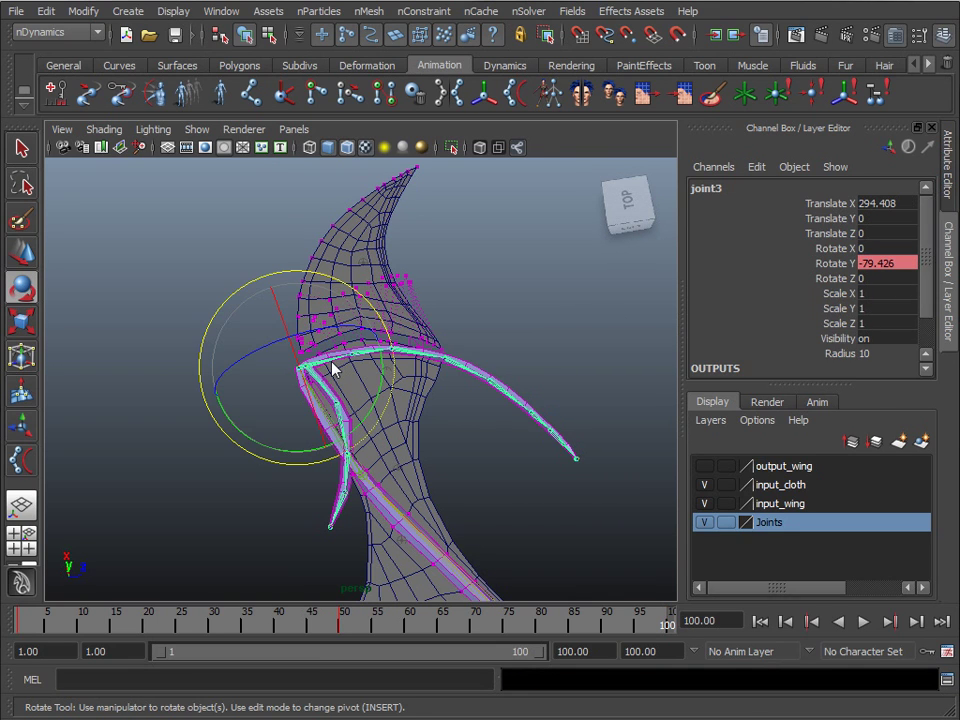
pyautogui.doubleClick(898, 268)
pyautogui.write('0')
pyautogui.press('Return')
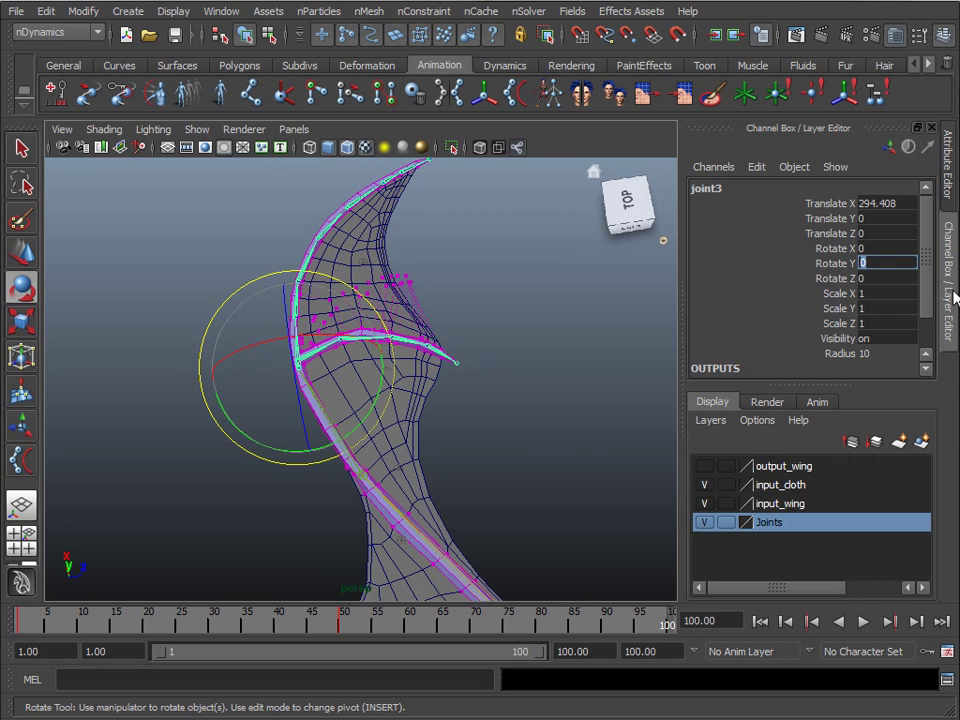
pyautogui.click(826, 264)
pyautogui.middleClick(475, 390)
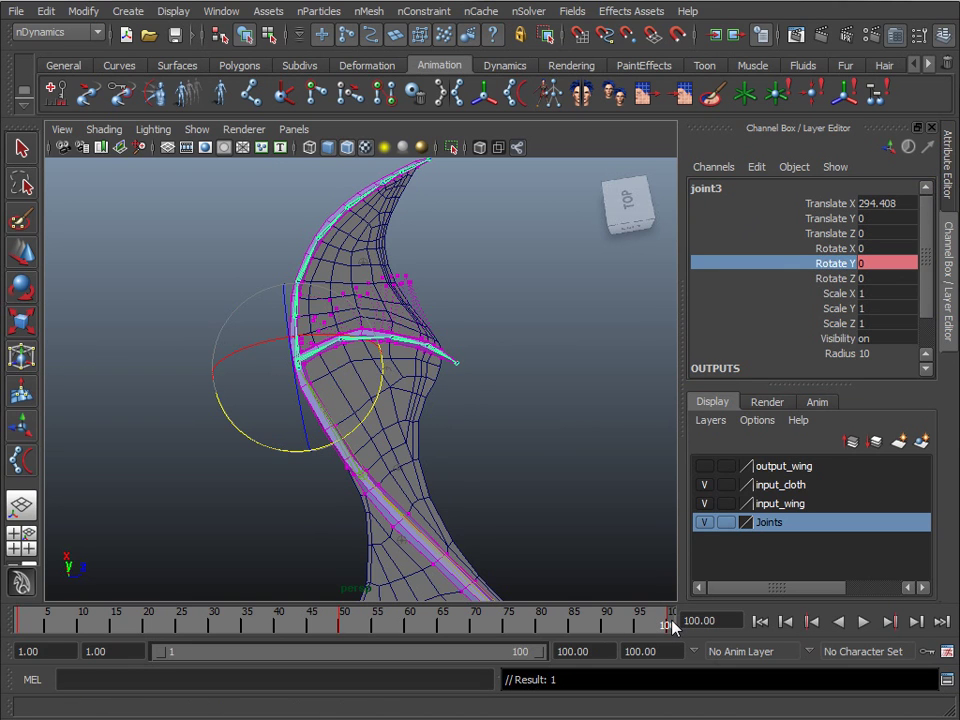
pyautogui.moveTo(672, 627); pyautogui.dragTo(18, 624)
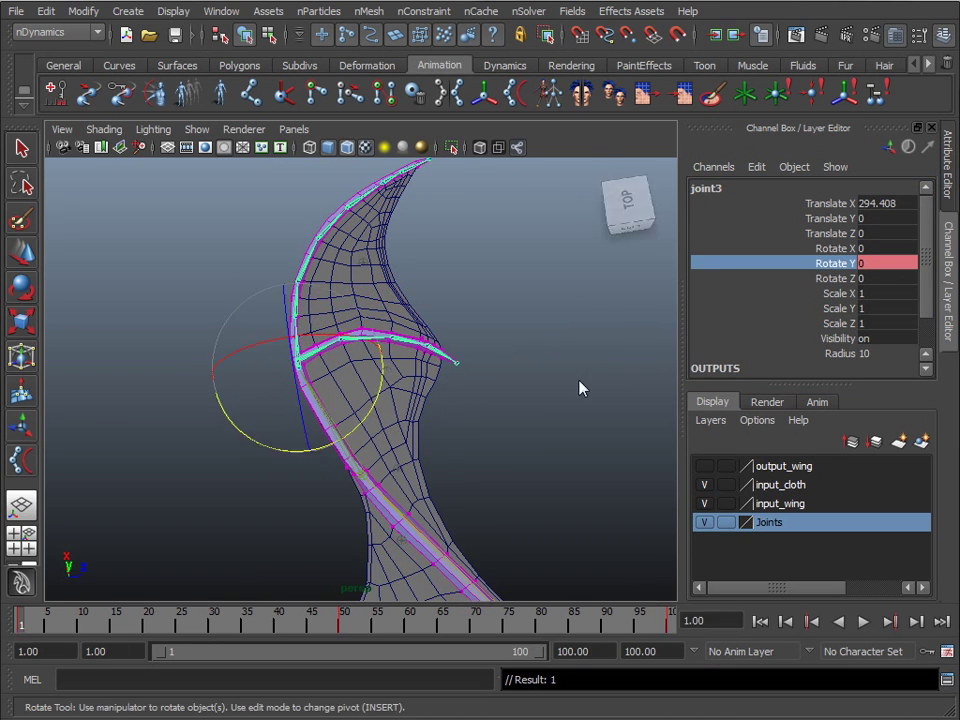
# Step: Deselect joint3 and play the cloth simulation while orbiting around the whole wing
pyautogui.keyDown('alt'); pyautogui.moveTo(583, 388); pyautogui.dragTo(289, 422); pyautogui.keyUp('alt')
pyautogui.click(360, 557)
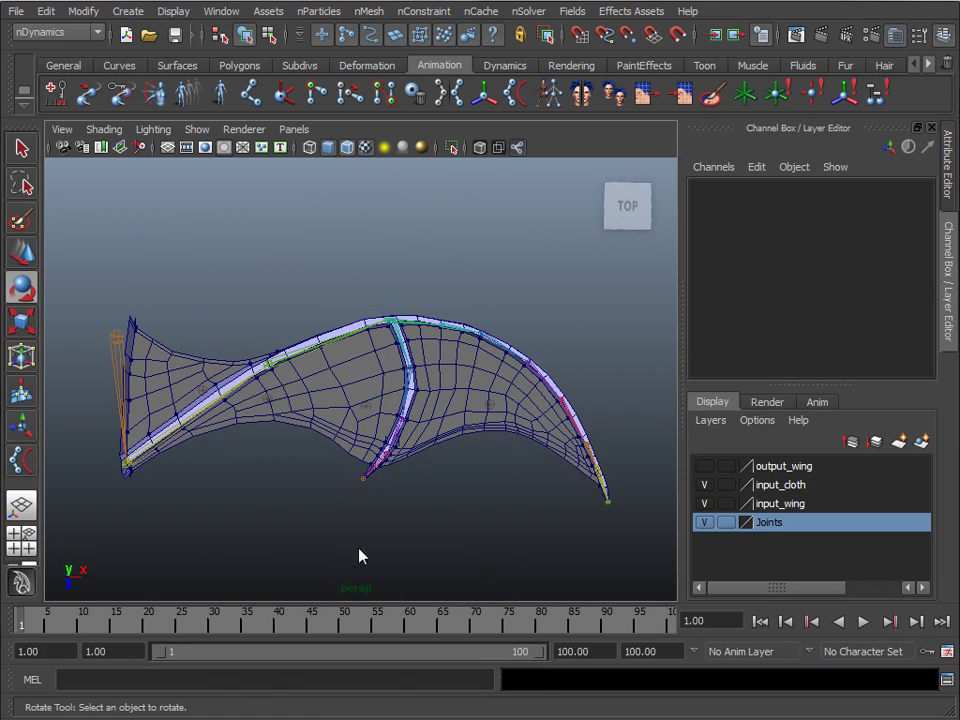
pyautogui.keyDown('alt'); pyautogui.moveTo(360, 557); pyautogui.dragTo(390, 495); pyautogui.keyUp('alt')
pyautogui.click(864, 621)
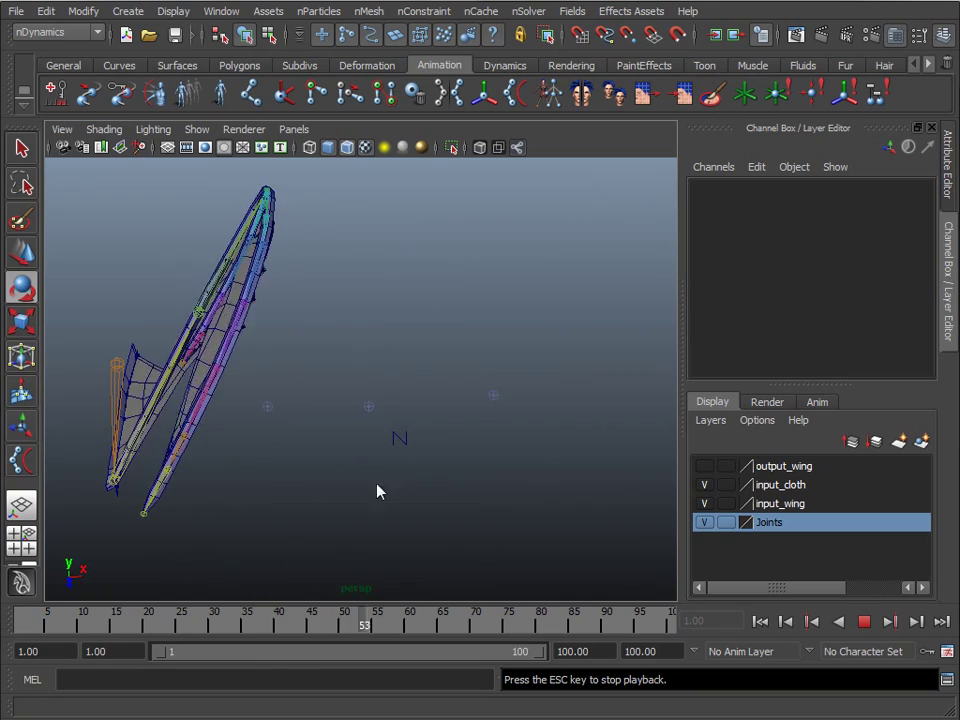
pyautogui.keyDown('alt'); pyautogui.moveTo(377, 491); pyautogui.dragTo(422, 482); pyautogui.keyUp('alt')
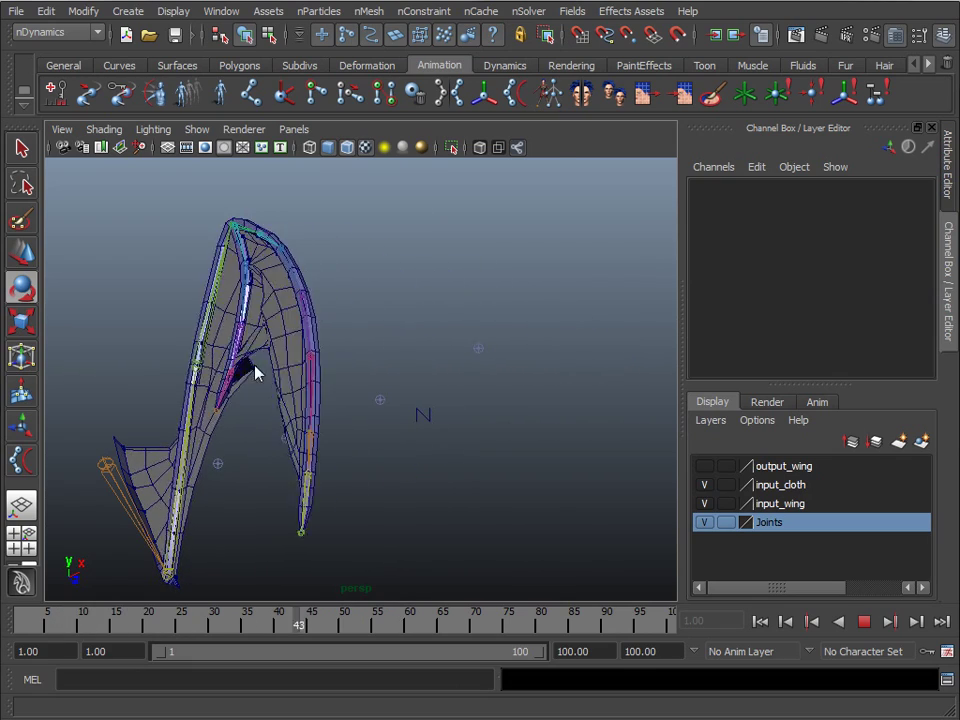
# Step: Stop playback, rewind to frame 1, and select the right cloth membrane polySurface4
pyautogui.click(865, 622)
pyautogui.click(760, 621)
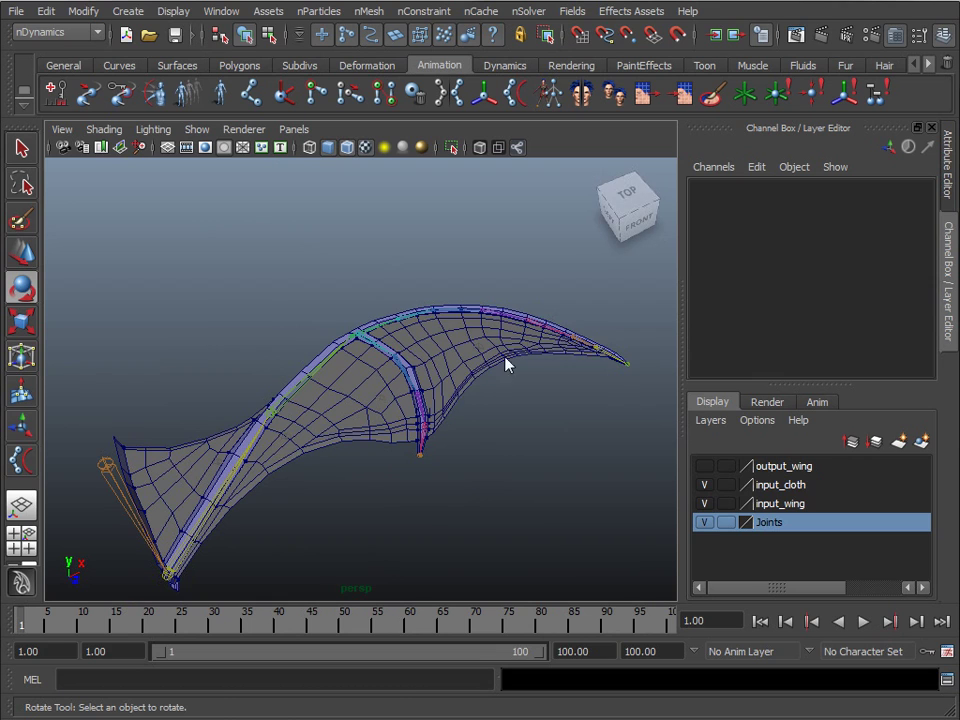
pyautogui.click(495, 370)
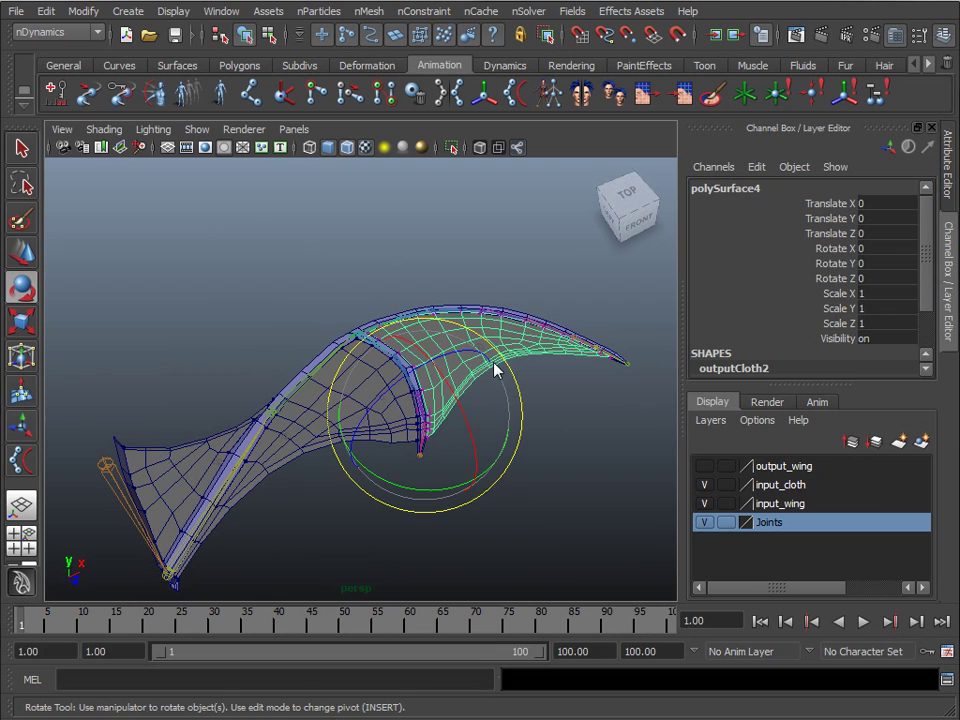
# Step: Set nClothShape2's Rest Length Scale to 0.85 in the Attribute Editor
pyautogui.click(951, 180)
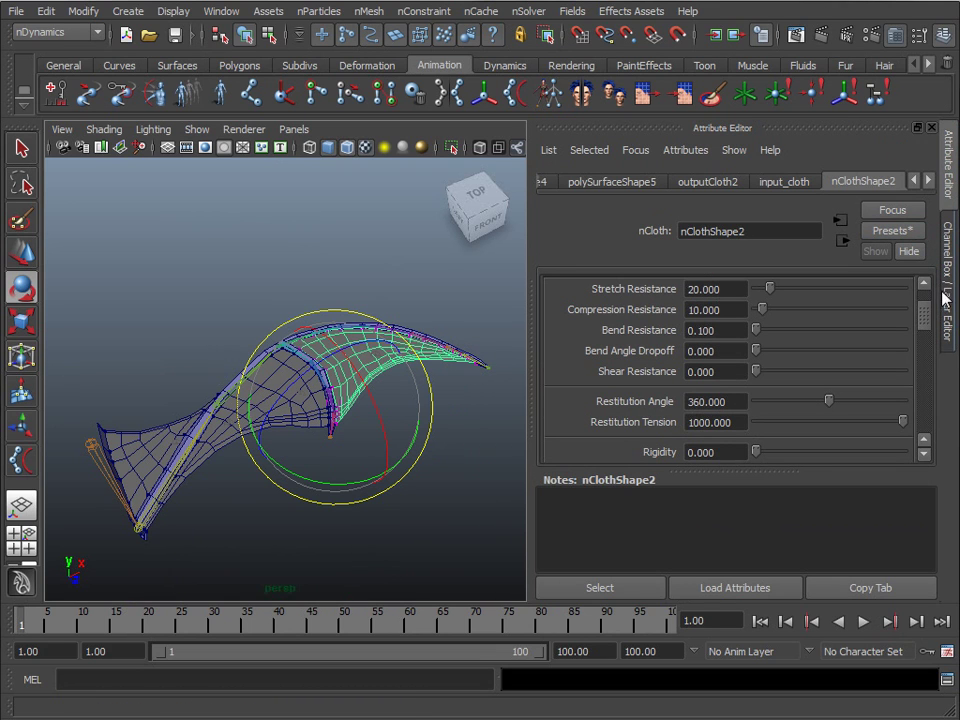
pyautogui.moveTo(922, 316); pyautogui.dragTo(912, 363)
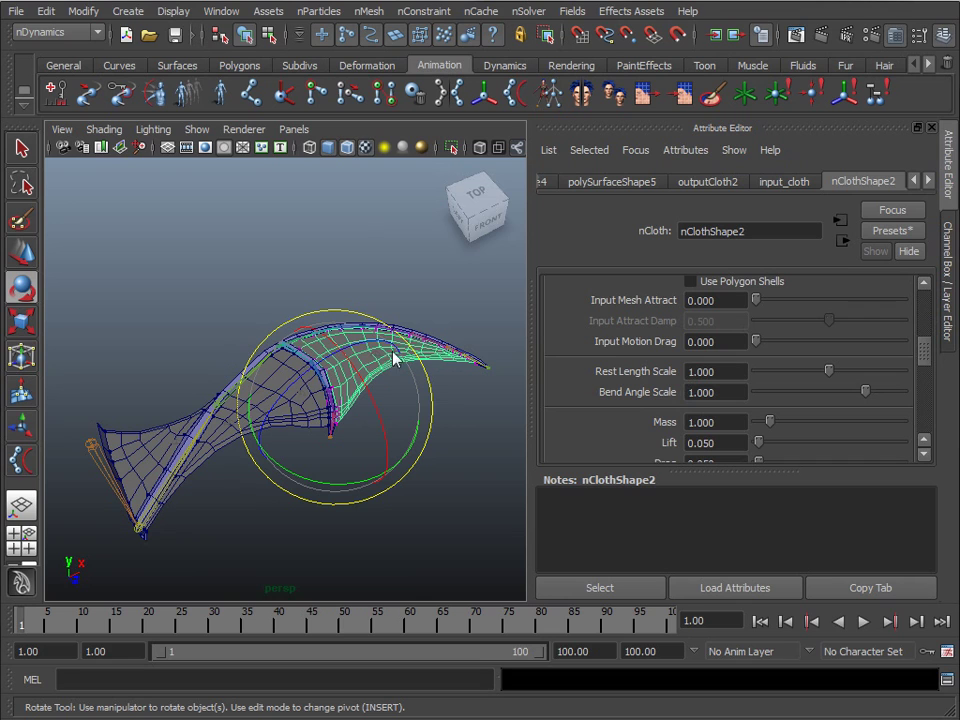
pyautogui.scroll(3, 388, 390)
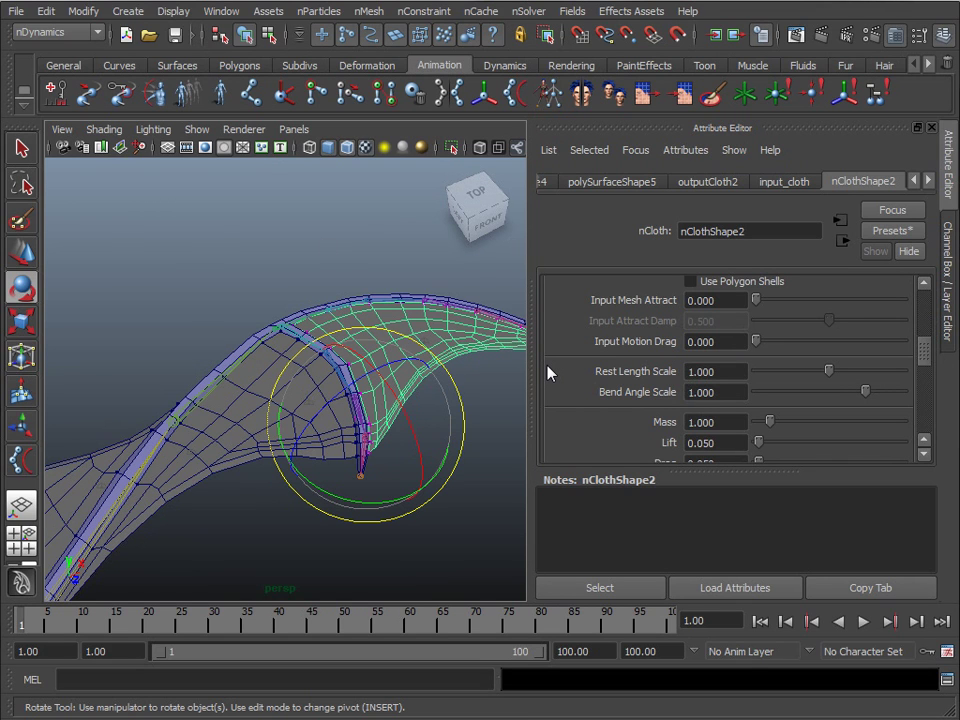
pyautogui.doubleClick(716, 373)
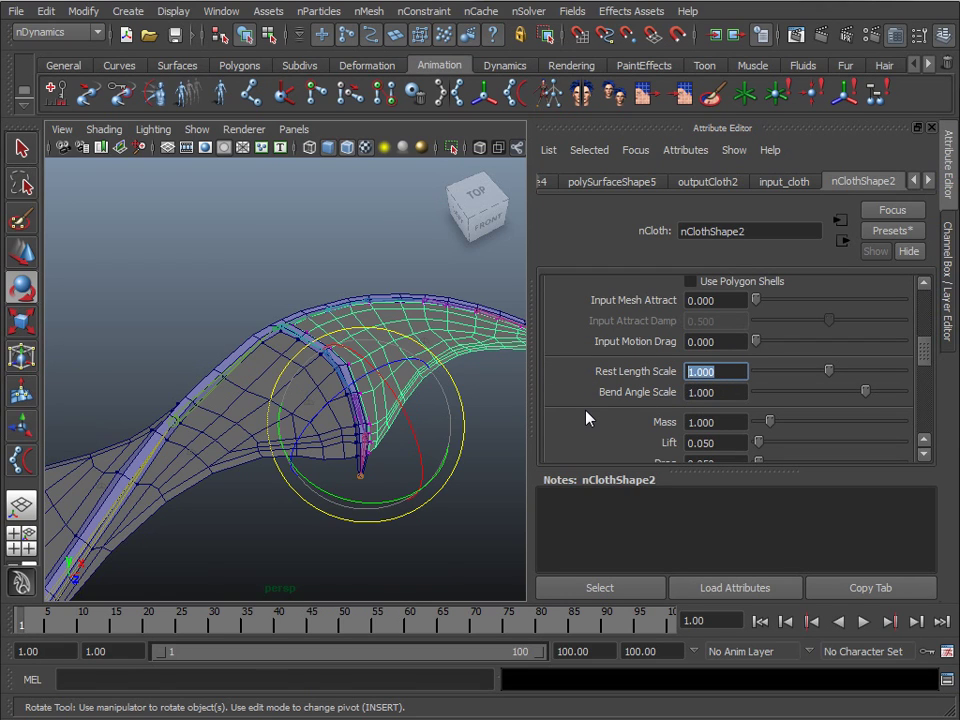
pyautogui.write('.85')
pyautogui.press('Return')
# Step: Select the left membrane, set nClothShape1's Rest Length Scale to 0.2, then deselect
pyautogui.click(255, 443)
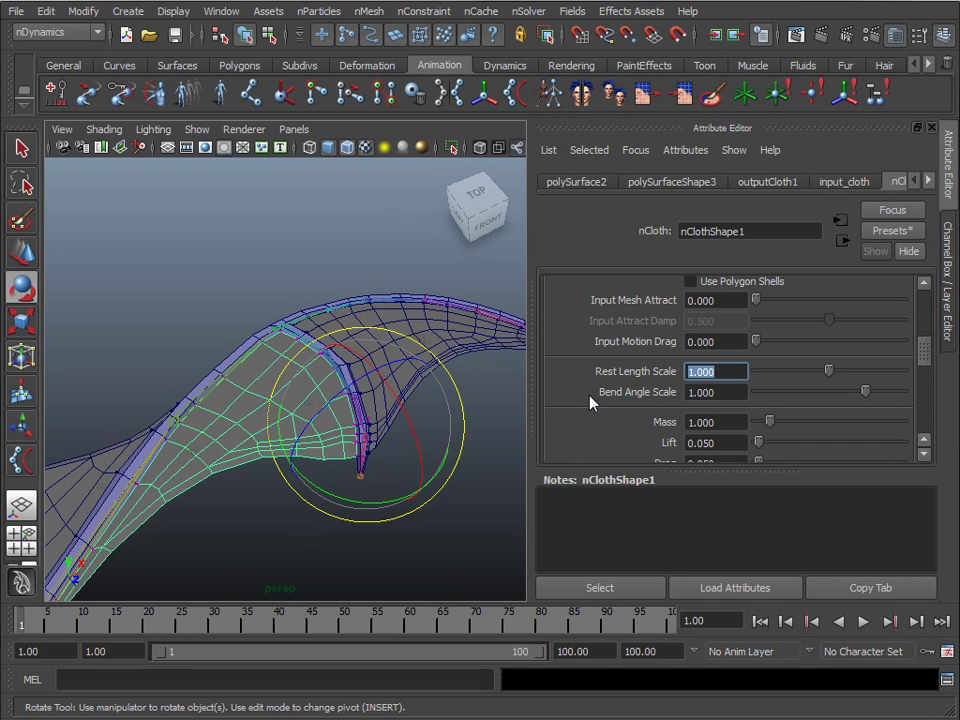
pyautogui.write('.2')
pyautogui.press('Return')
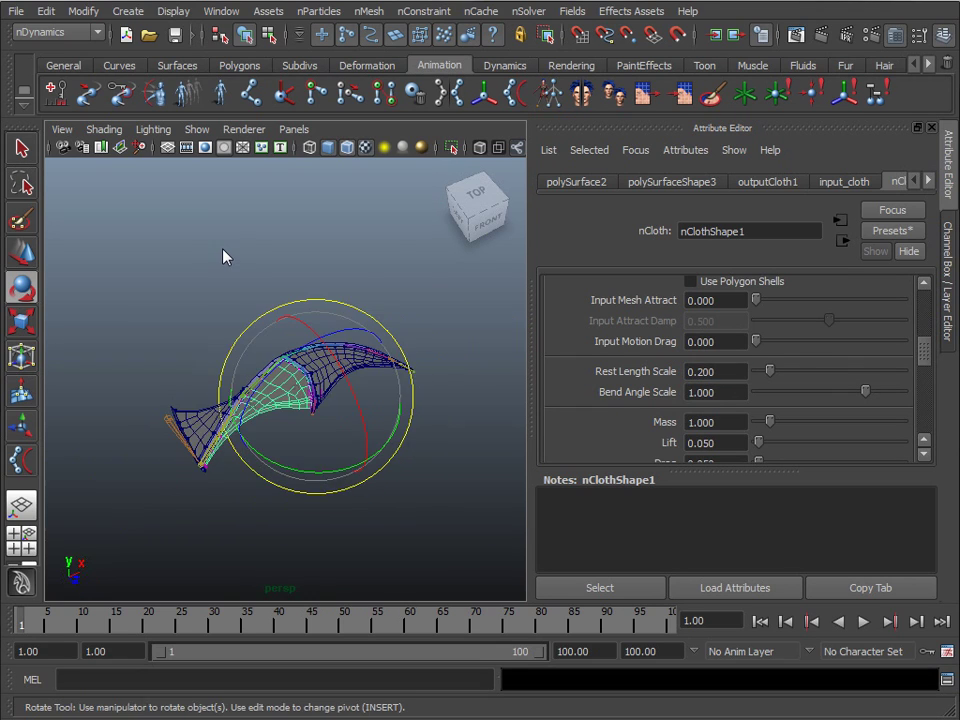
pyautogui.click(263, 527)
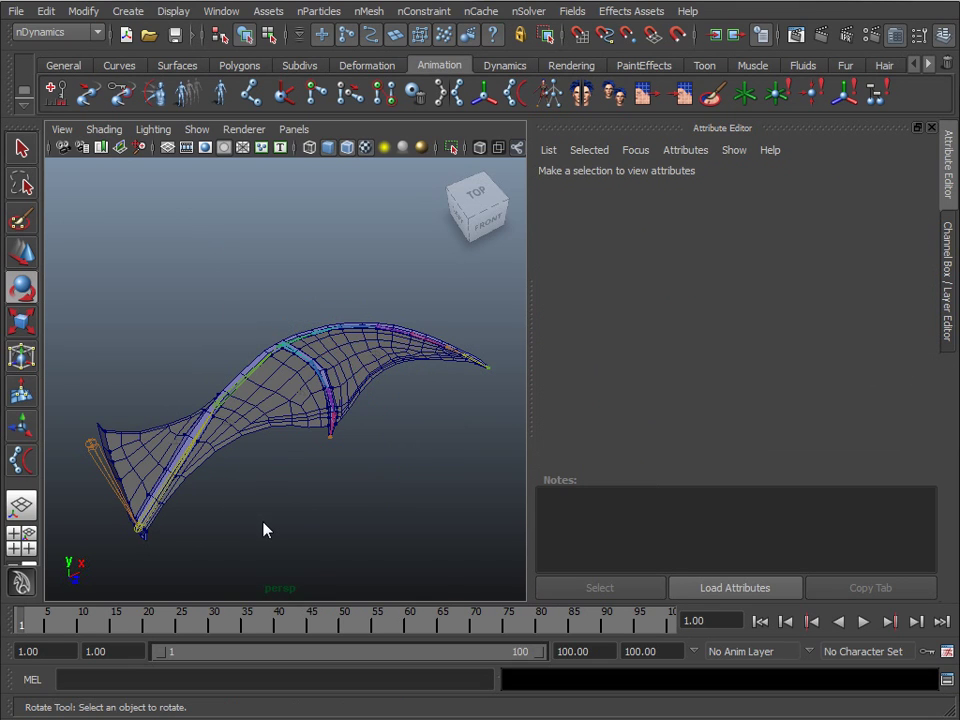
# Step: Replay the cloth simulation with the layers panel shown, then stop and rewind to frame 1
pyautogui.click(945, 270)
pyautogui.click(864, 621)
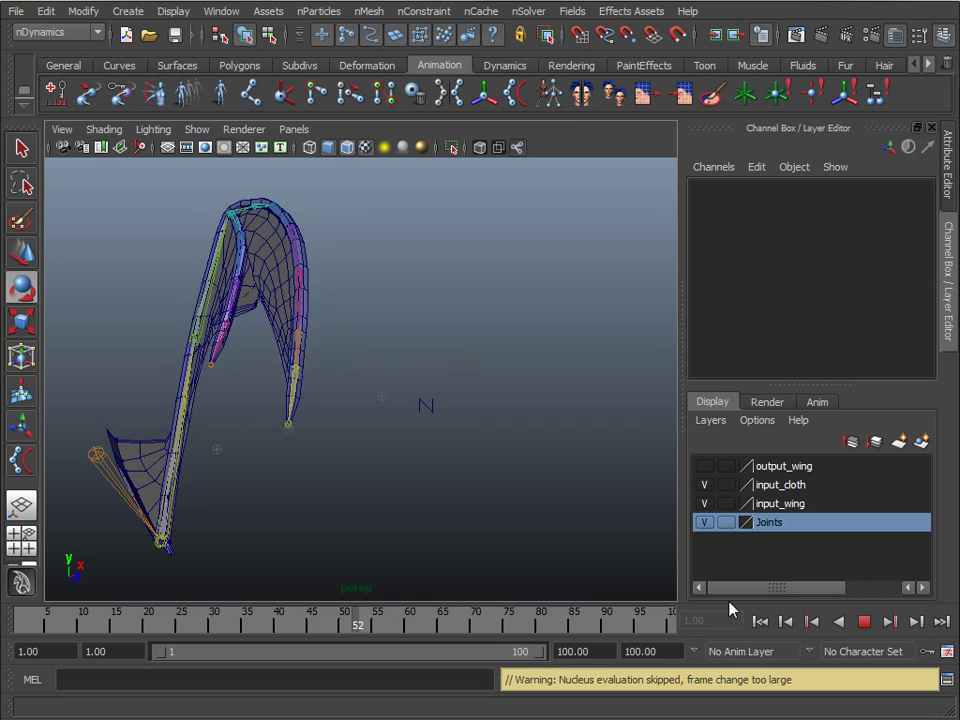
pyautogui.click(864, 621)
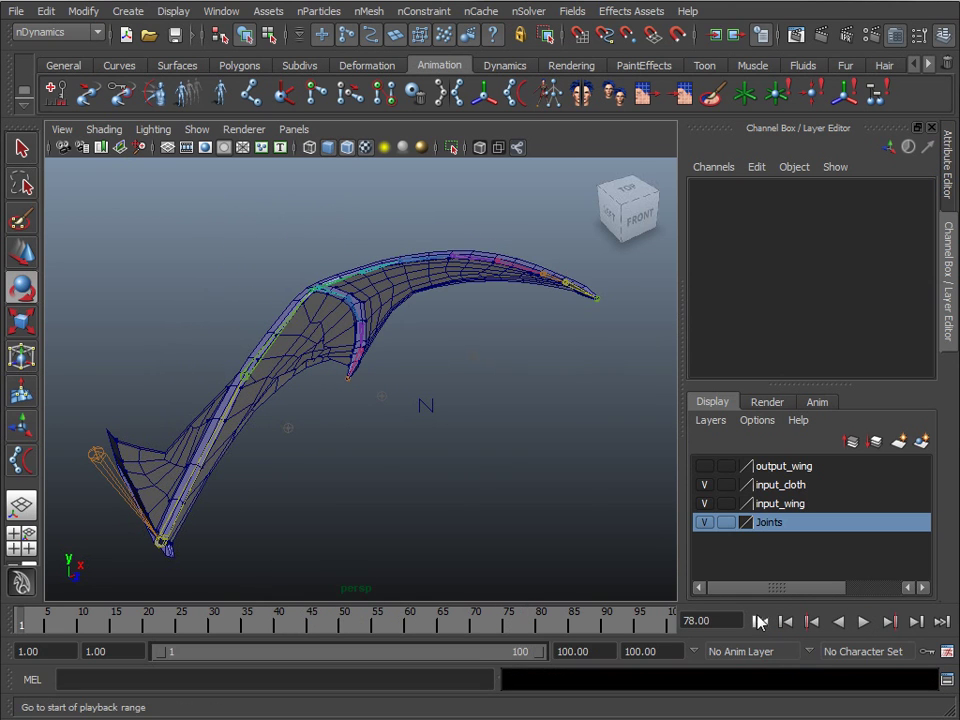
pyautogui.click(760, 622)
# Step: Select the middle membrane, set nClothShape1's Rest Length Scale to 0.85, then deselect
pyautogui.click(356, 414)
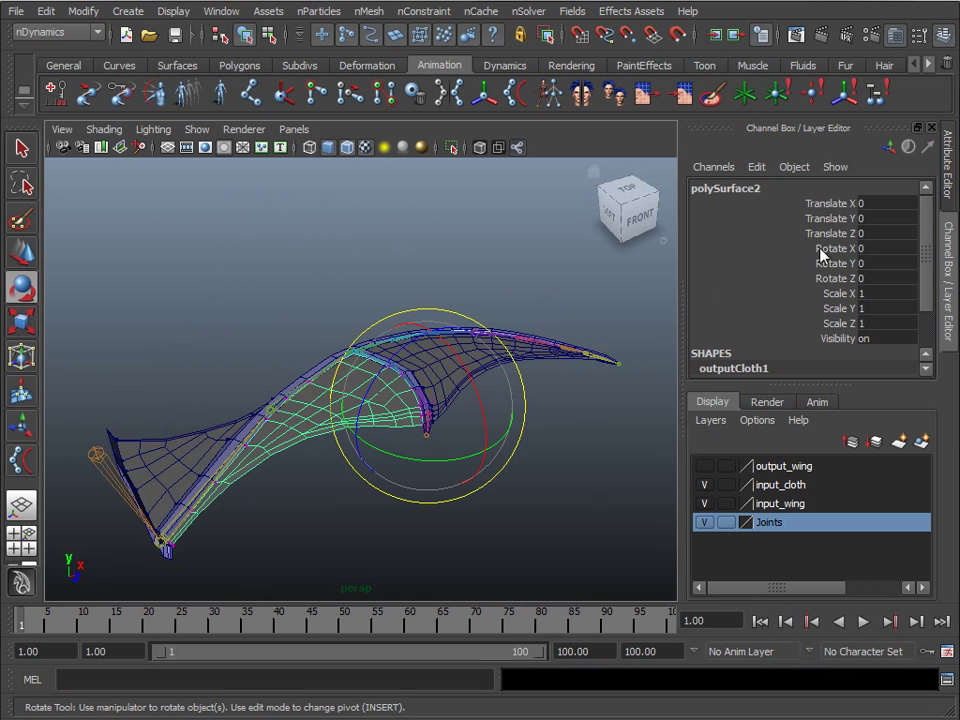
pyautogui.click(953, 170)
pyautogui.scroll(-3, 789, 386)
pyautogui.scroll(5, 789, 390)
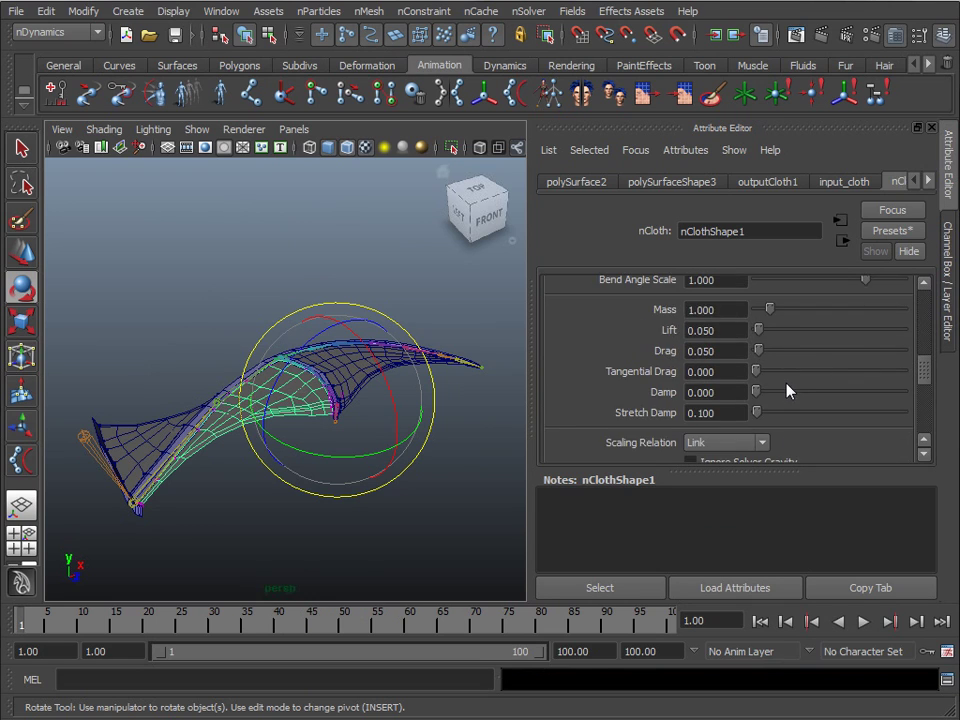
pyautogui.click(734, 372)
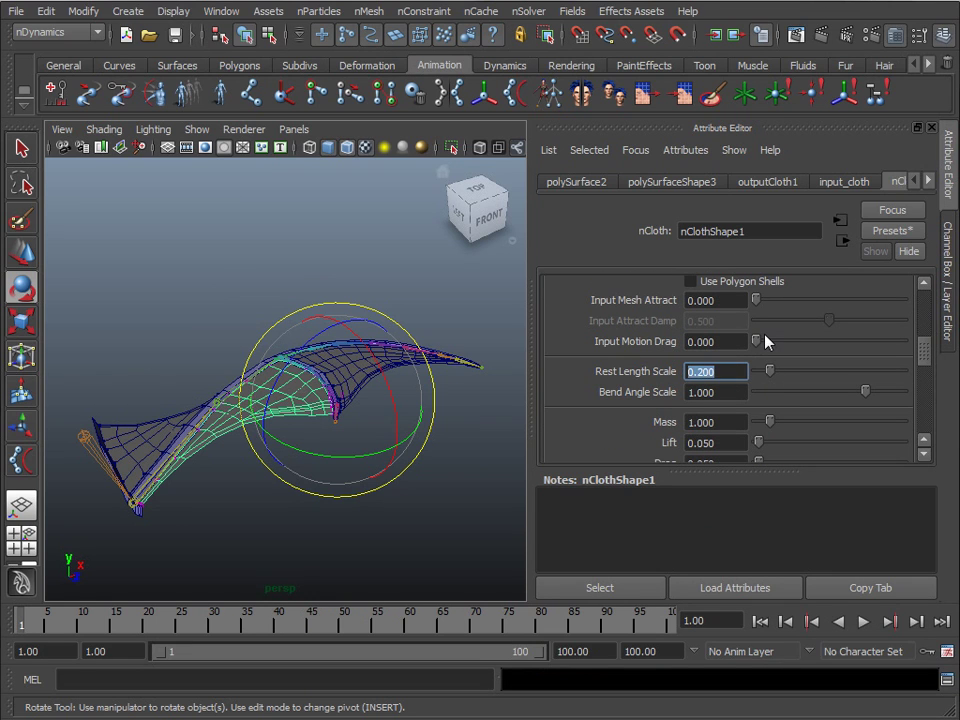
pyautogui.write('0.85')
pyautogui.press('Return')
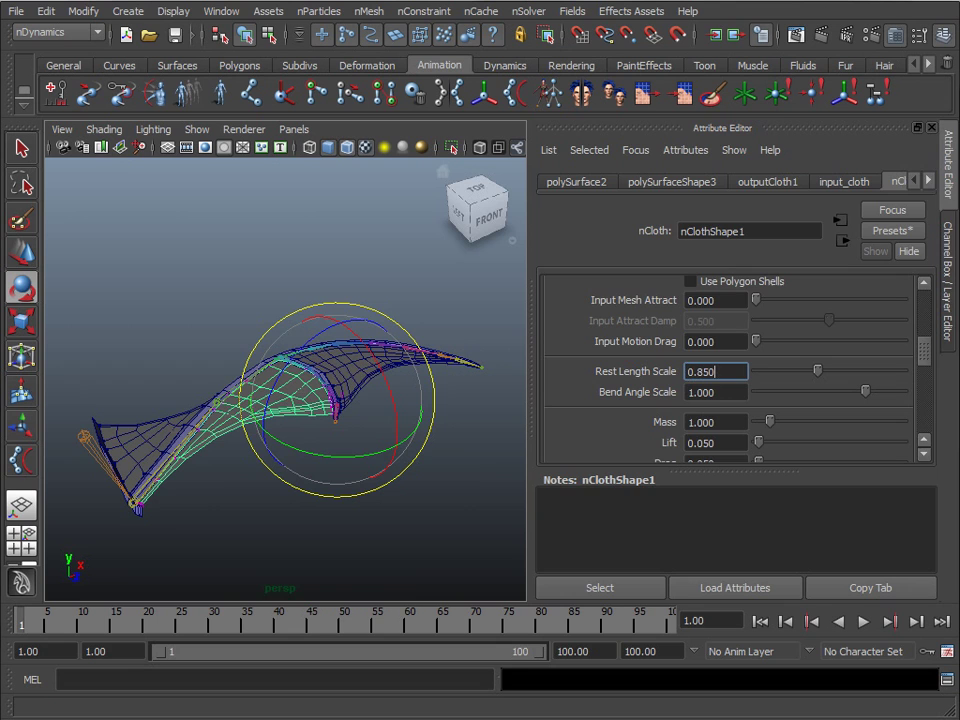
pyautogui.hotkey('ctrl', 'a')
pyautogui.click(540, 523)
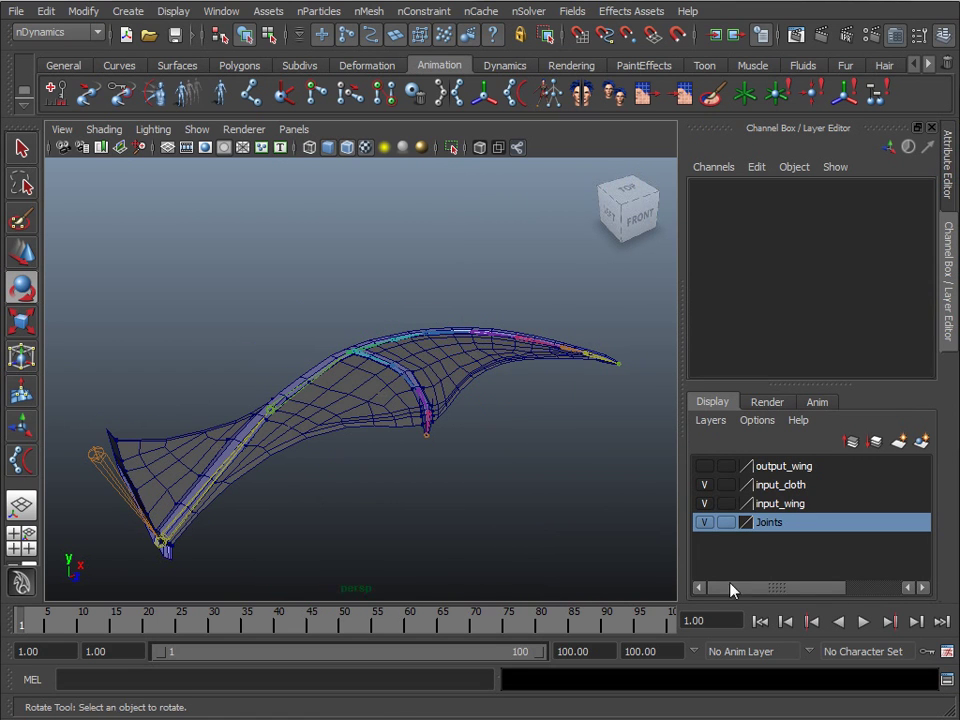
pyautogui.click(864, 621)
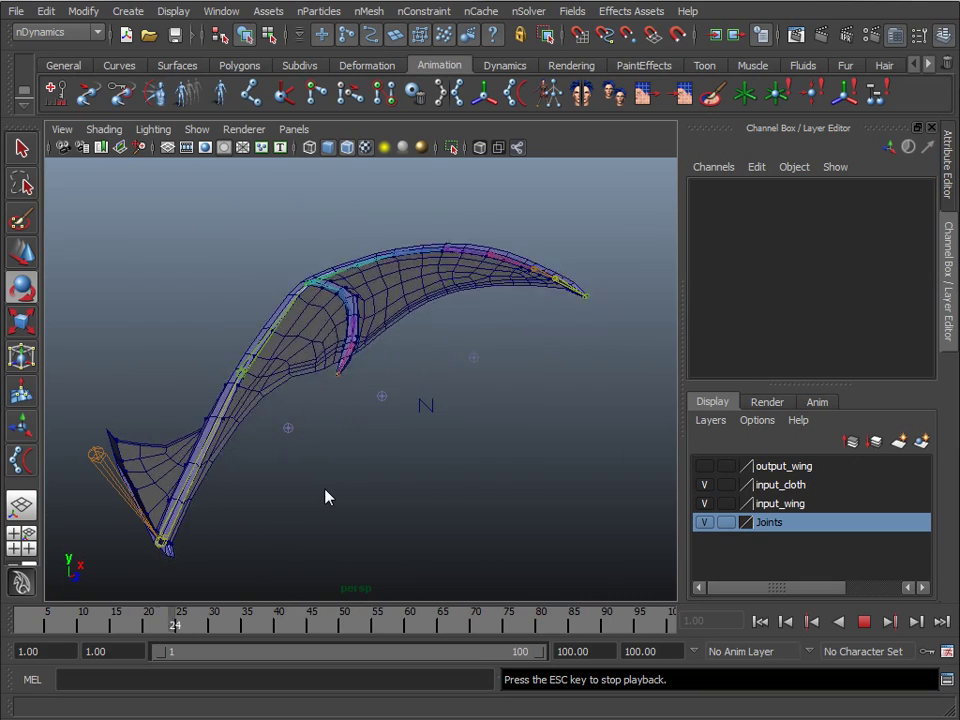
pyautogui.keyDown('alt'); pyautogui.moveTo(325, 497); pyautogui.dragTo(415, 453); pyautogui.keyUp('alt')
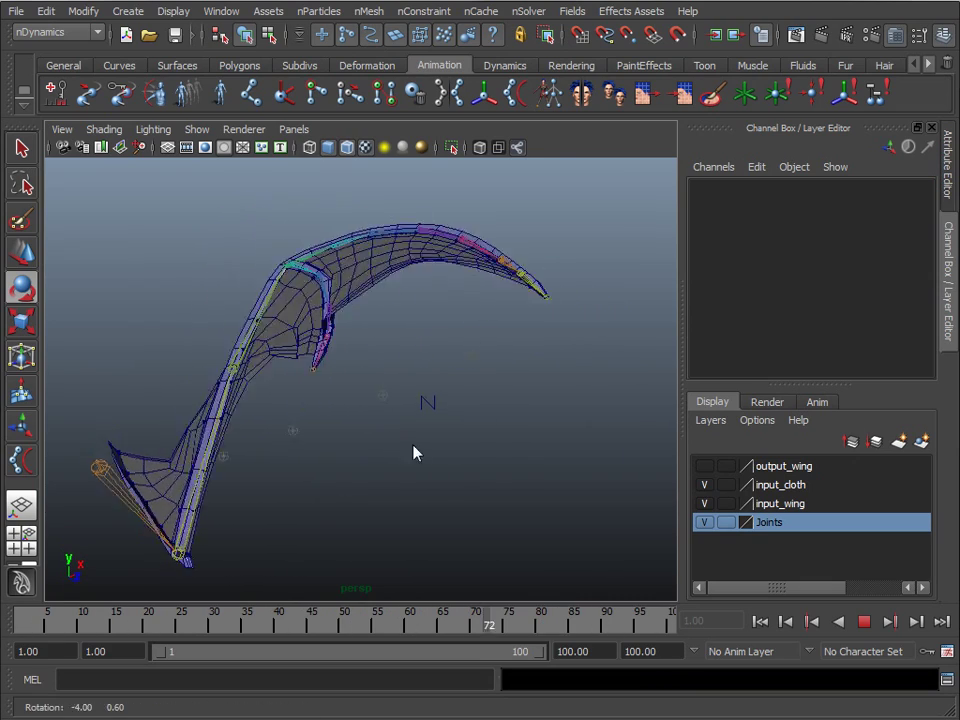
pyautogui.keyDown('alt'); pyautogui.moveTo(529, 508); pyautogui.dragTo(423, 400); pyautogui.keyUp('alt')
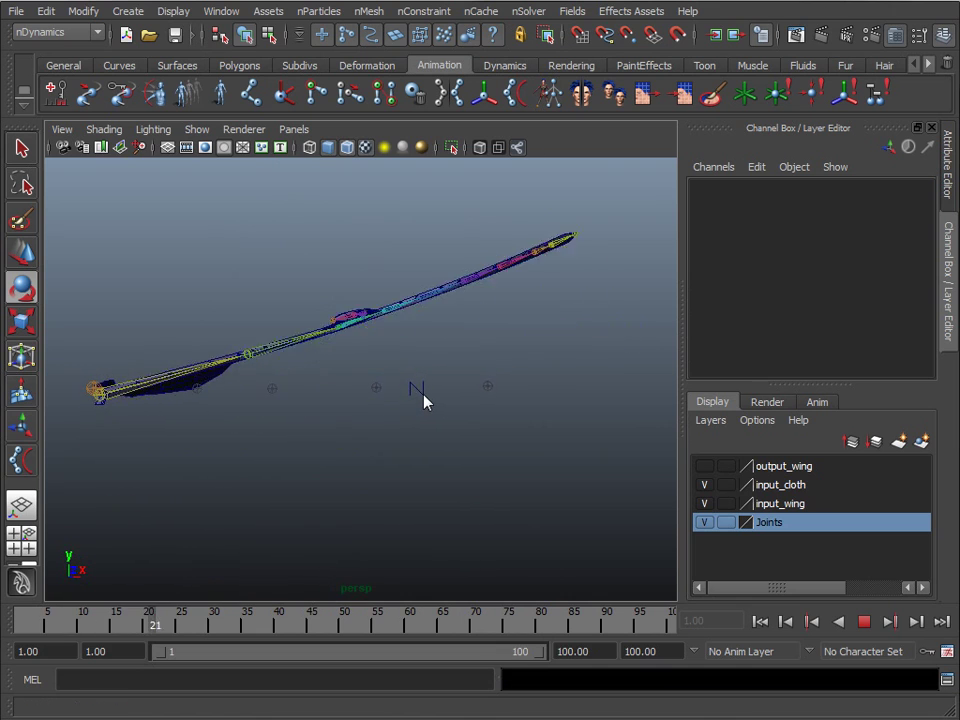
pyautogui.keyDown('alt'); pyautogui.moveTo(381, 360); pyautogui.dragTo(481, 429); pyautogui.keyUp('alt')
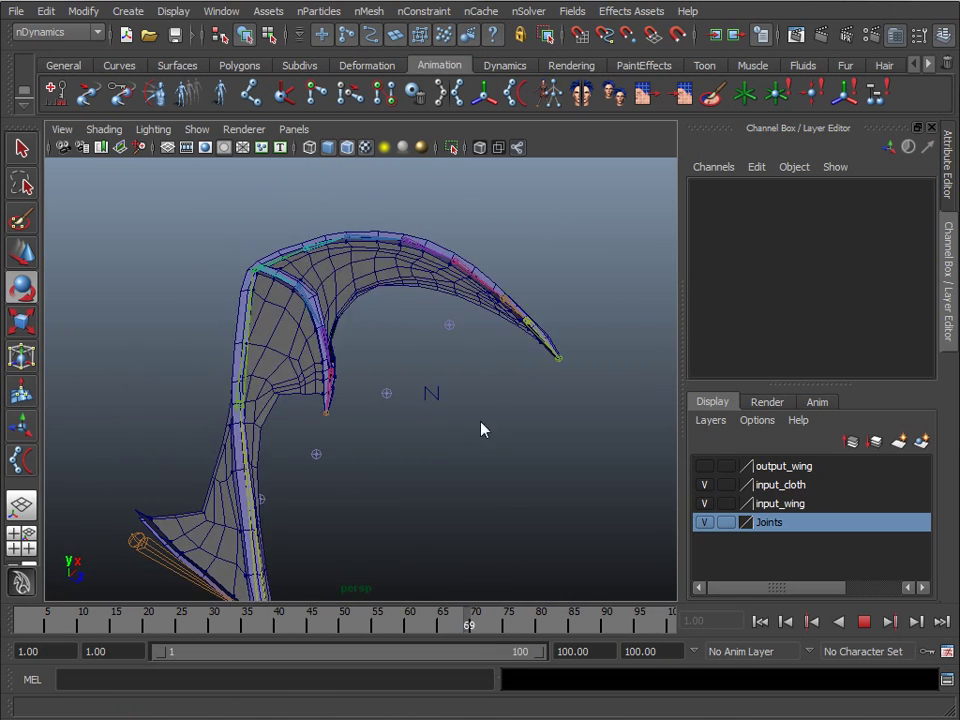
pyautogui.click(864, 621)
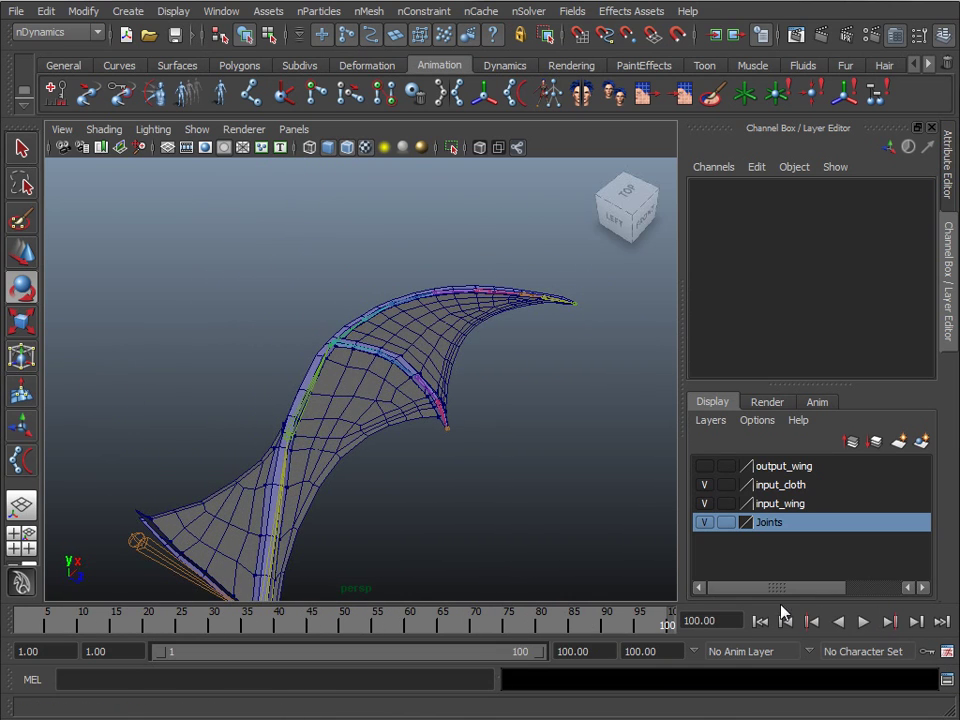
pyautogui.click(760, 621)
pyautogui.keyDown('alt'); pyautogui.moveTo(561, 431); pyautogui.dragTo(394, 306); pyautogui.keyUp('alt')
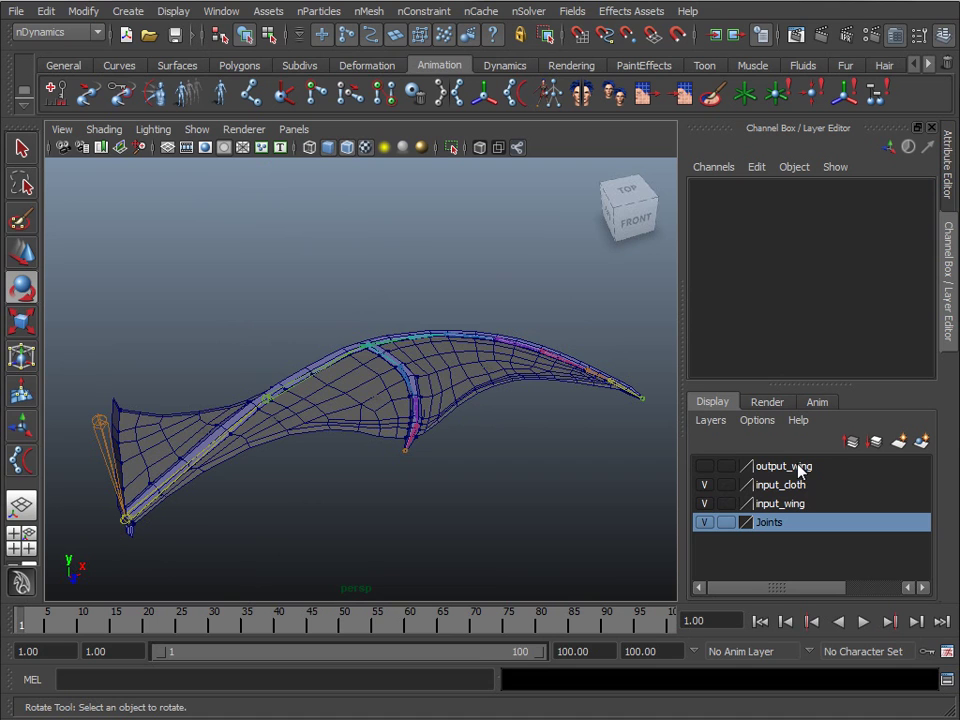
pyautogui.click(489, 386)
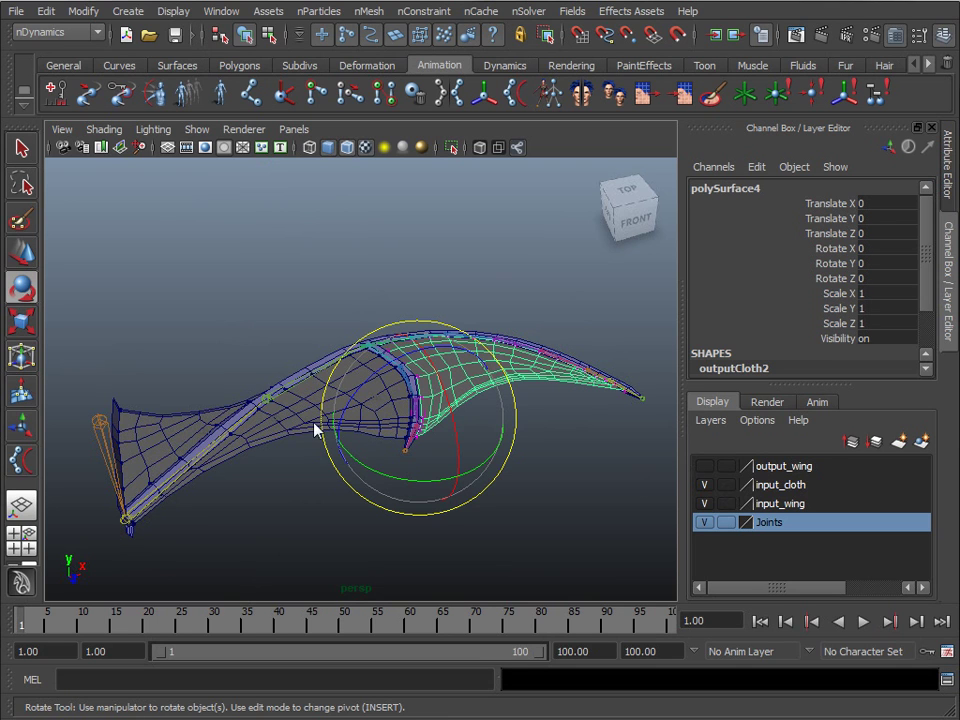
pyautogui.press('q')
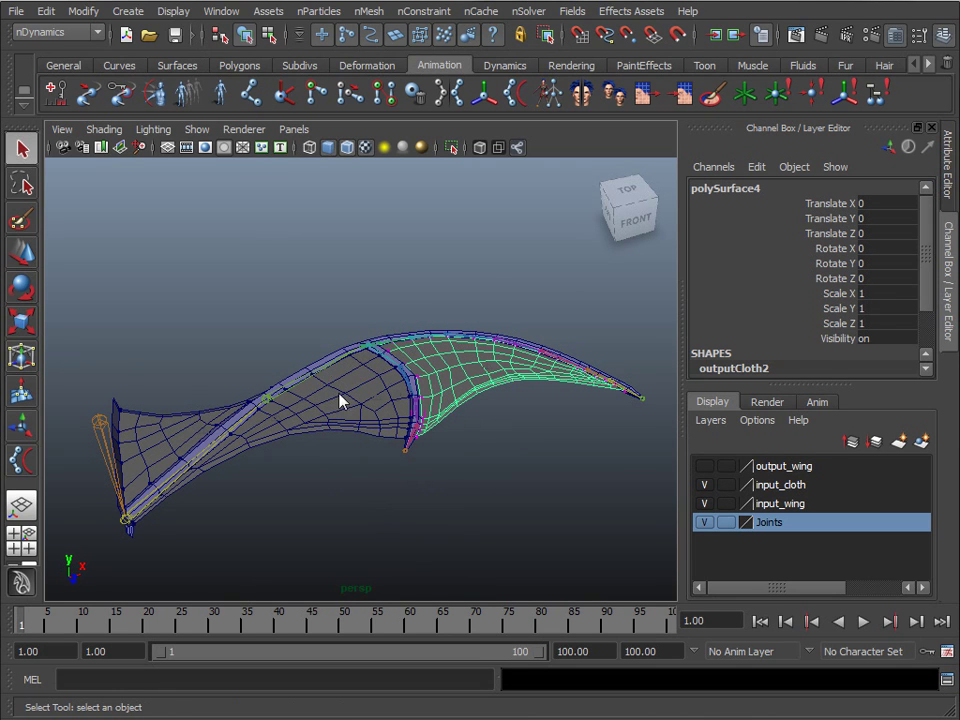
pyautogui.keyDown('alt'); pyautogui.moveTo(390, 441); pyautogui.dragTo(350, 402); pyautogui.keyUp('alt')
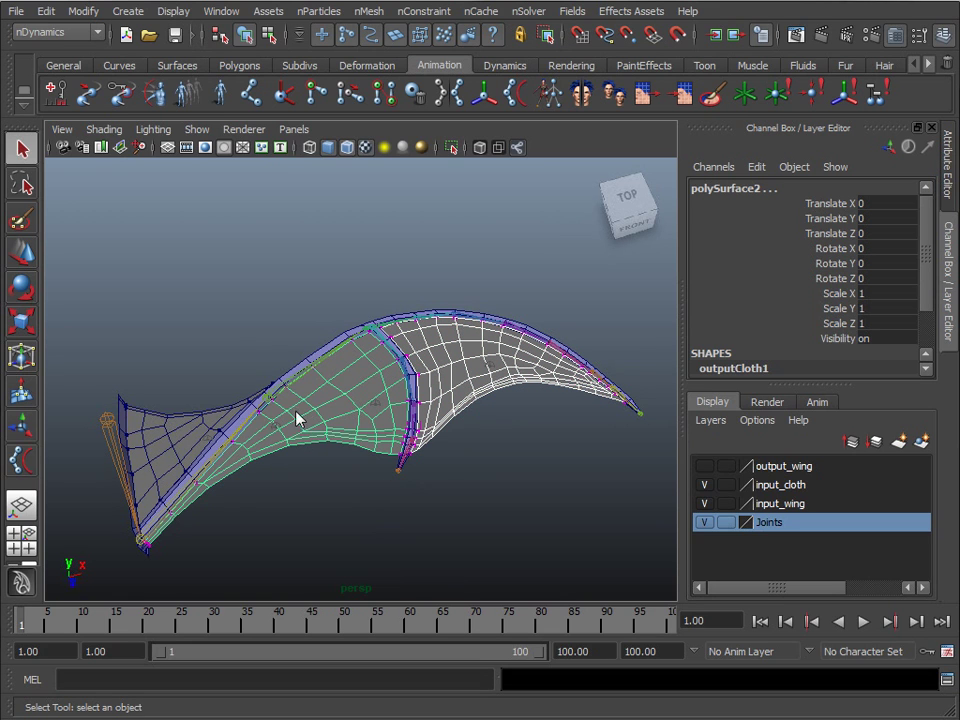
# Step: Hide the Joints layer and group the wing panels and bone strips into group1
pyautogui.click(192, 440)
pyautogui.click(210, 458)
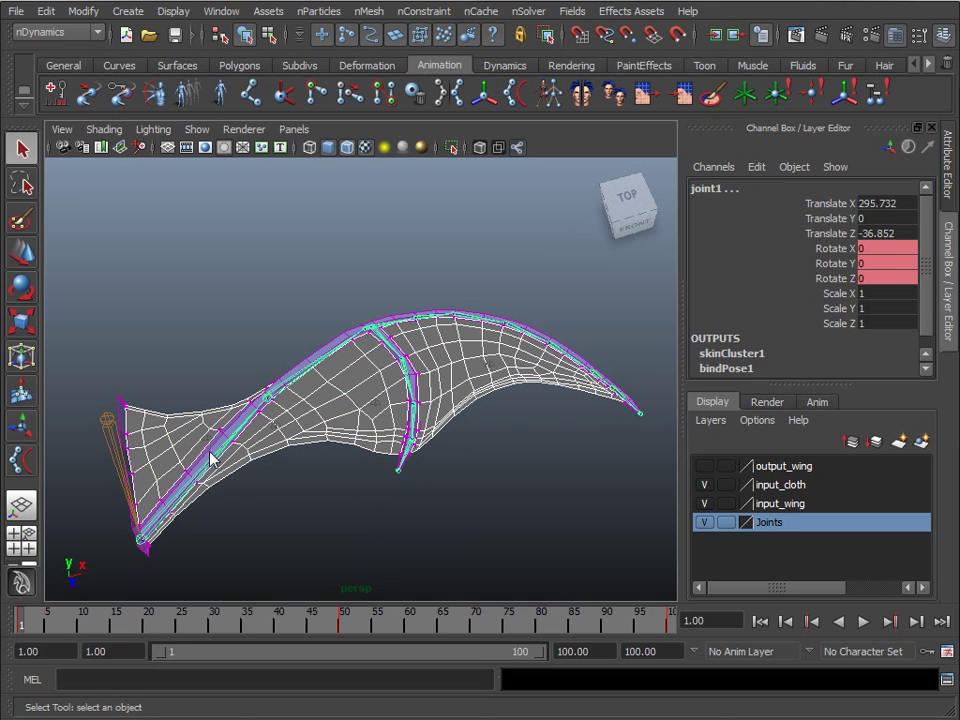
pyautogui.click(366, 492)
pyautogui.click(495, 392)
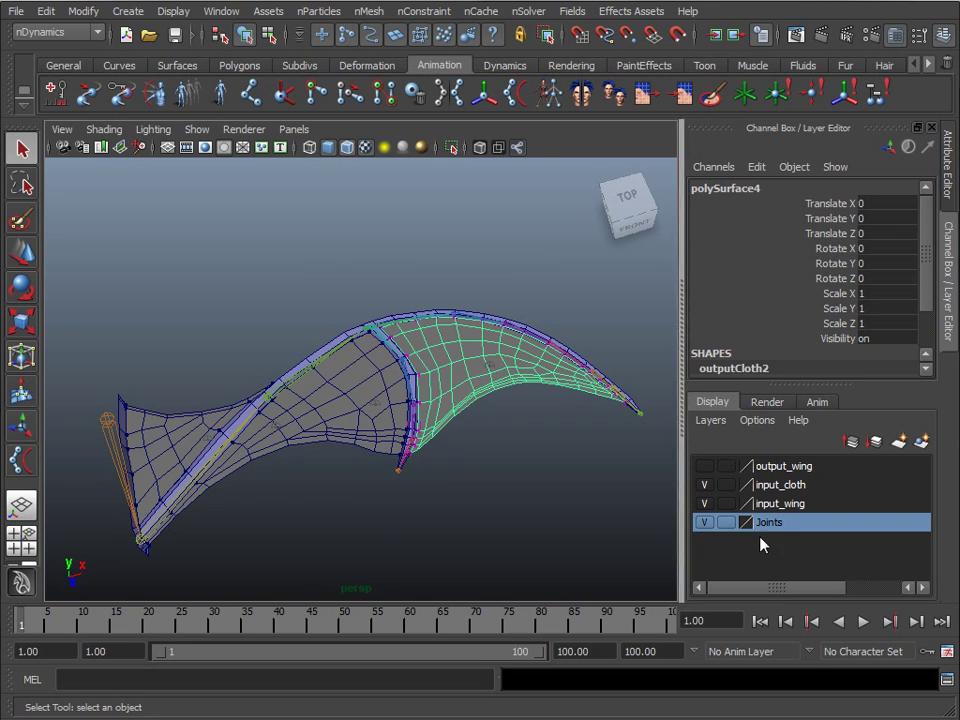
pyautogui.click(704, 522)
pyautogui.keyDown('shift'); pyautogui.click(221, 439); pyautogui.keyUp('shift')
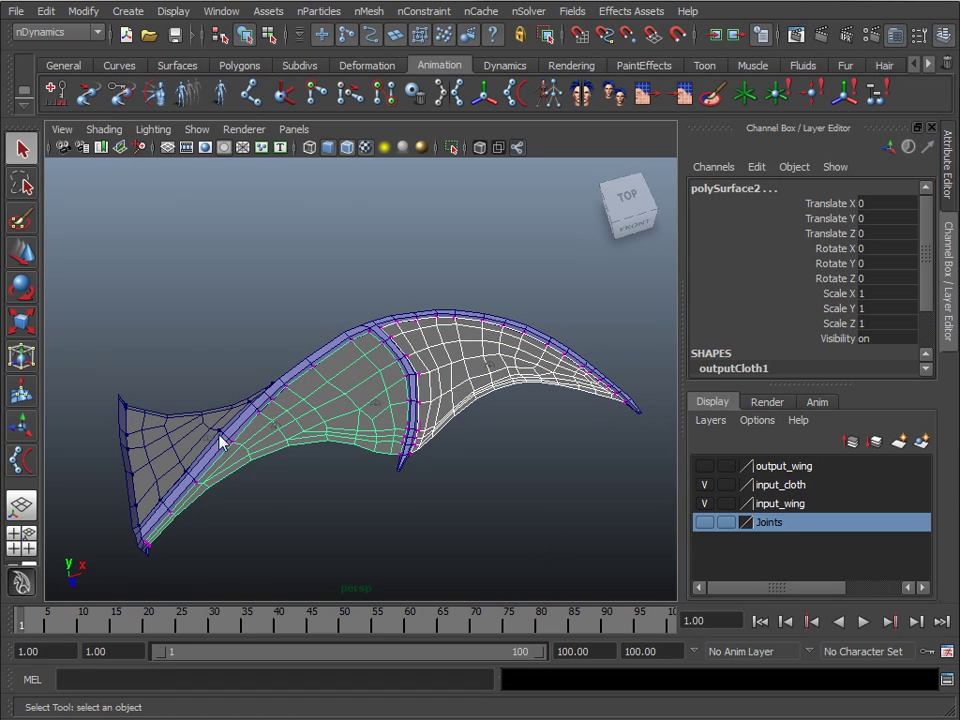
pyautogui.keyDown('shift'); pyautogui.click(230, 437); pyautogui.keyUp('shift')
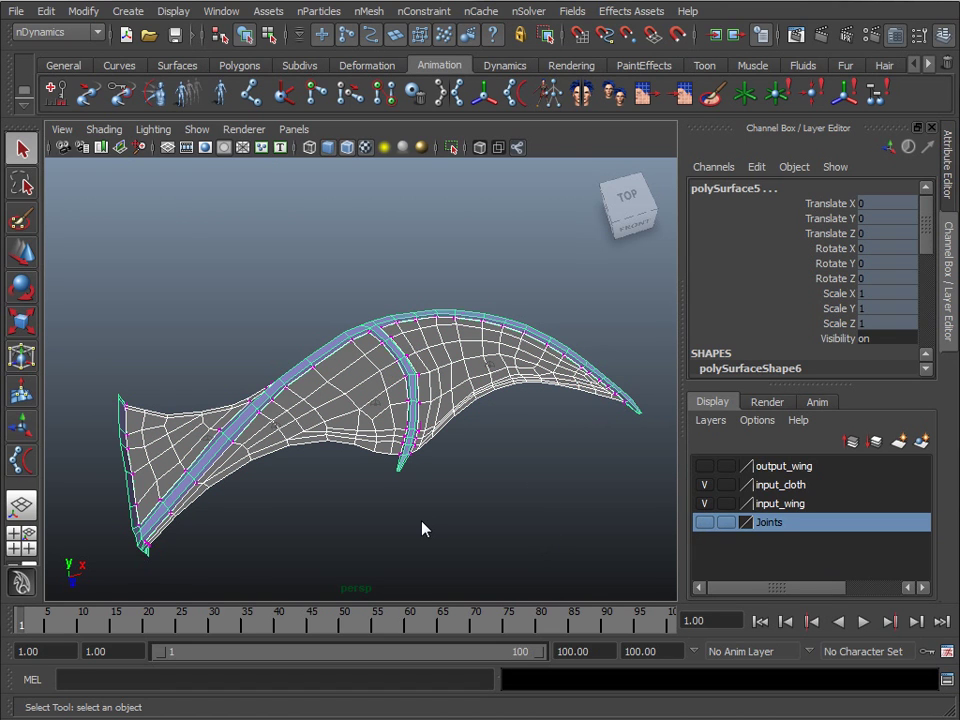
pyautogui.hotkey('ctrl', 'g')
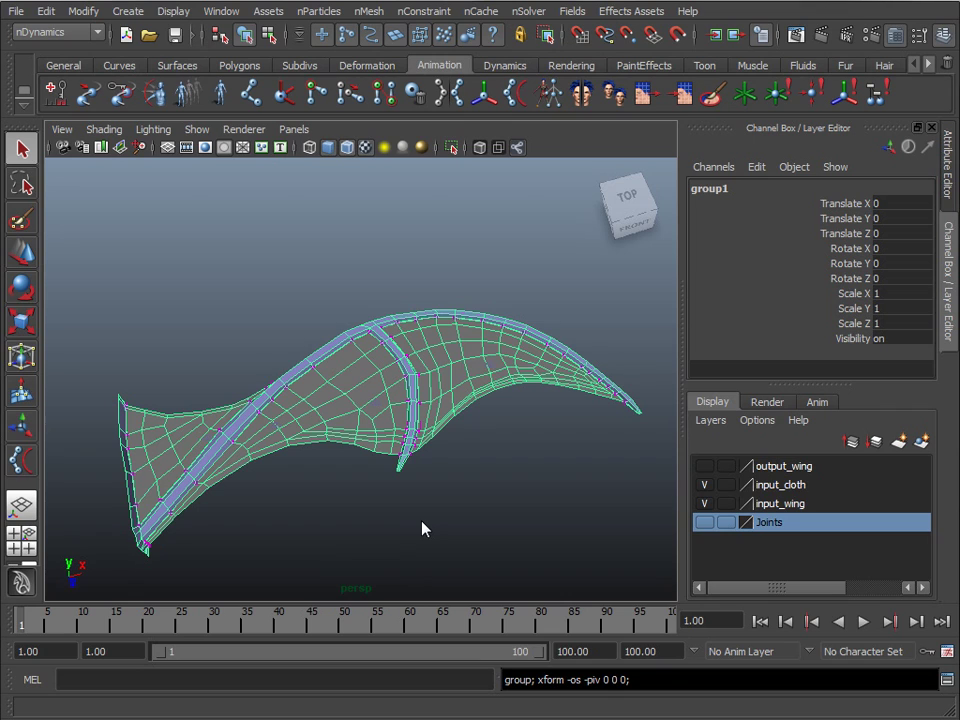
# Step: Select Box001 on output_wing, then show the input layers and add group1 to the selection
pyautogui.click(704, 503)
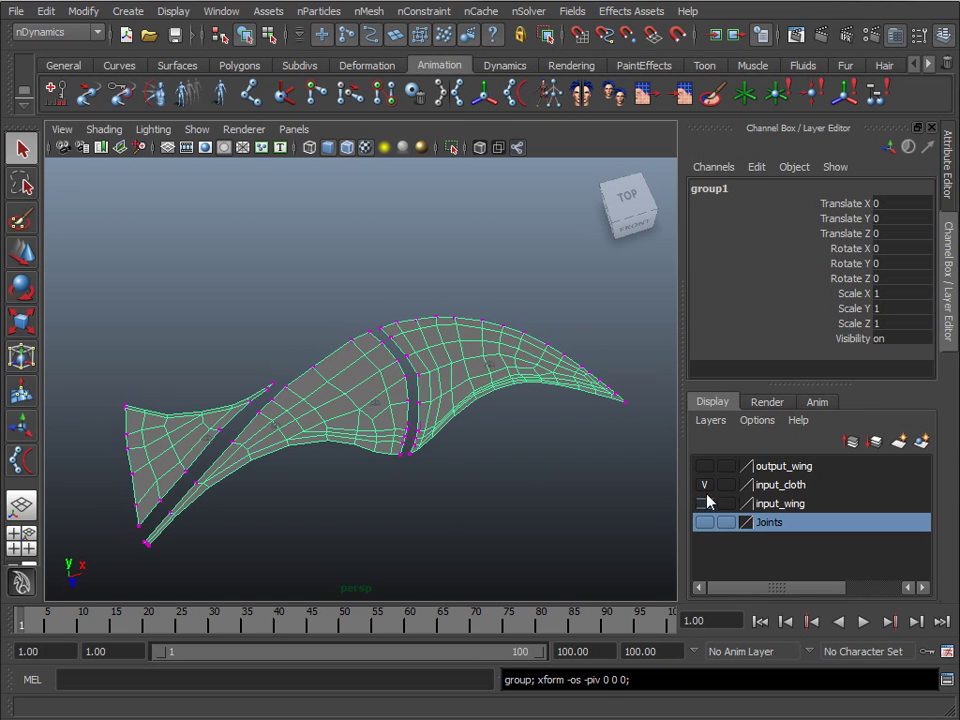
pyautogui.click(704, 484)
pyautogui.click(704, 466)
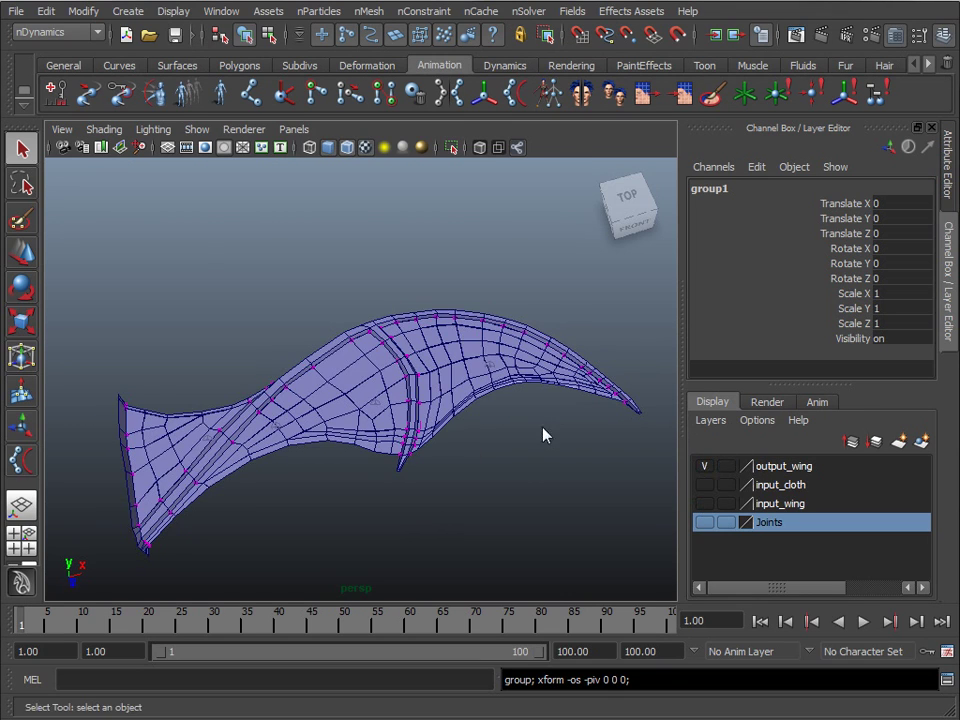
pyautogui.click(477, 370)
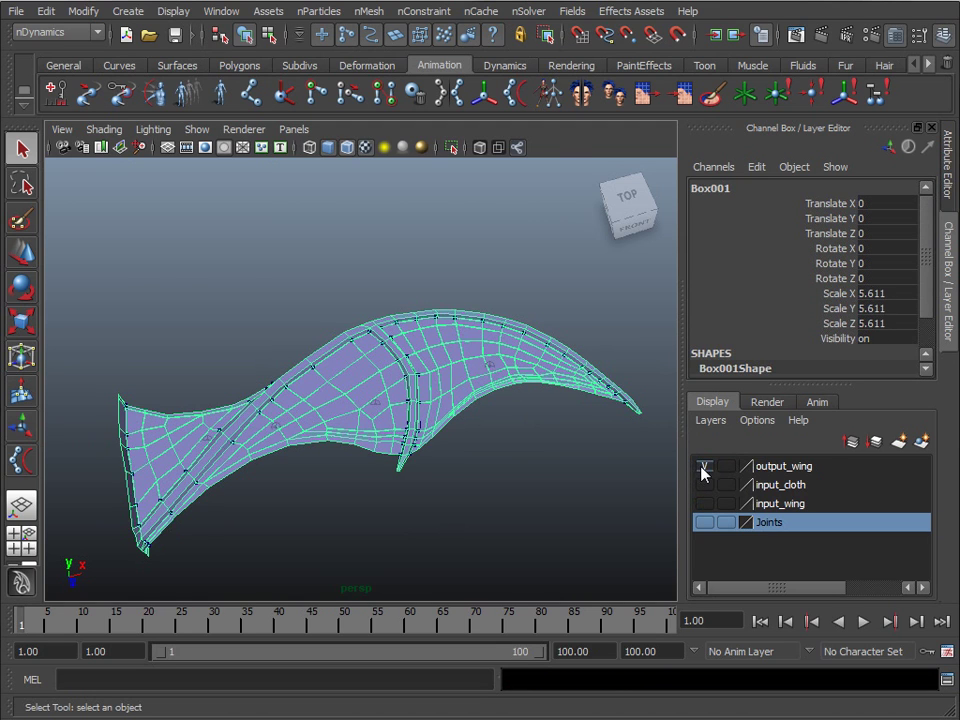
pyautogui.click(704, 466)
pyautogui.click(705, 484)
pyautogui.click(705, 503)
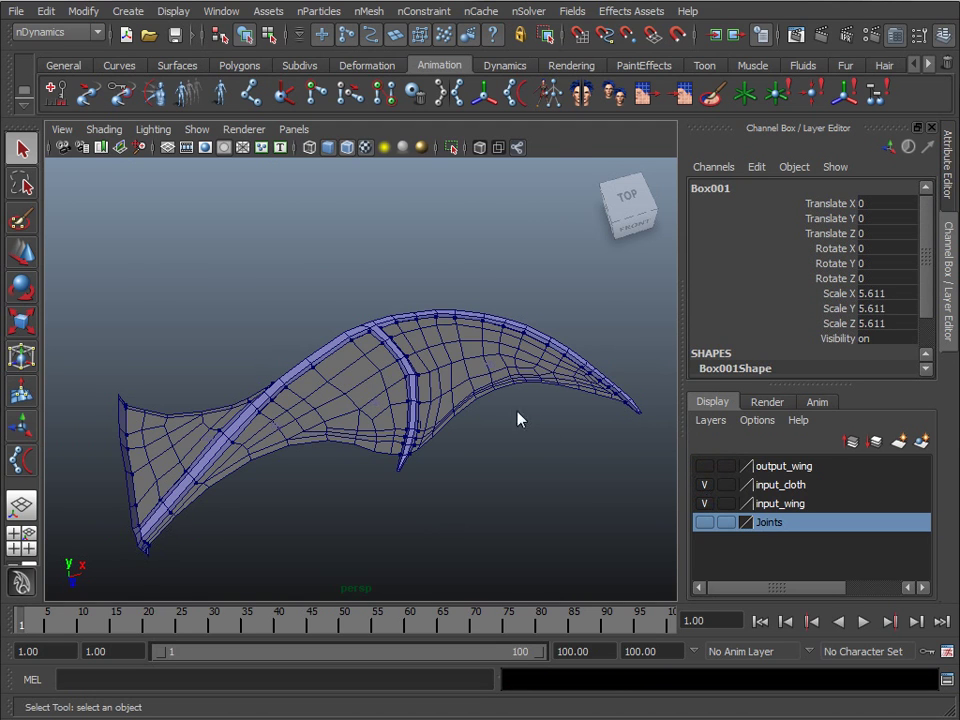
pyautogui.click(477, 371)
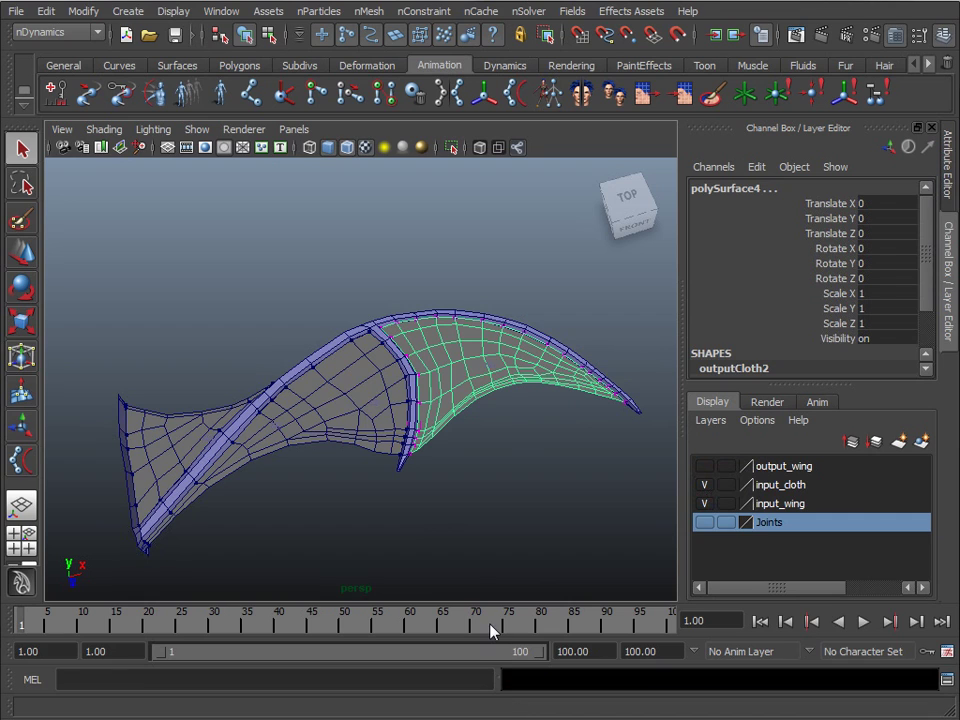
pyautogui.press('Up')
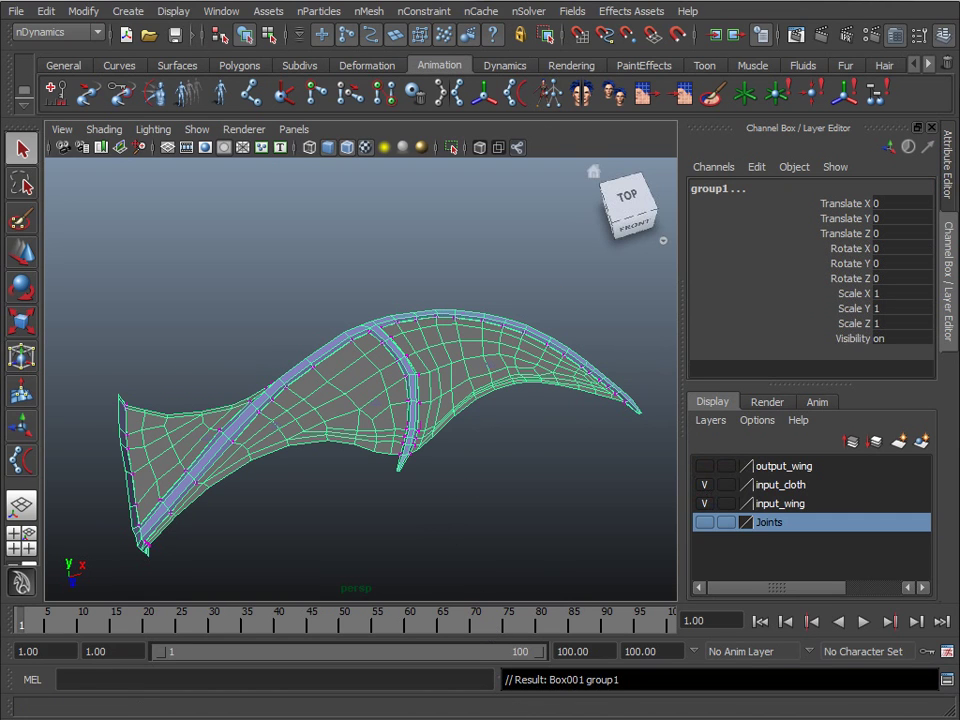
# Step: Switch to the Animation menu set and create a default Wrap deformer, wrap1, on Box001
pyautogui.click(62, 32)
pyautogui.click(45, 44)
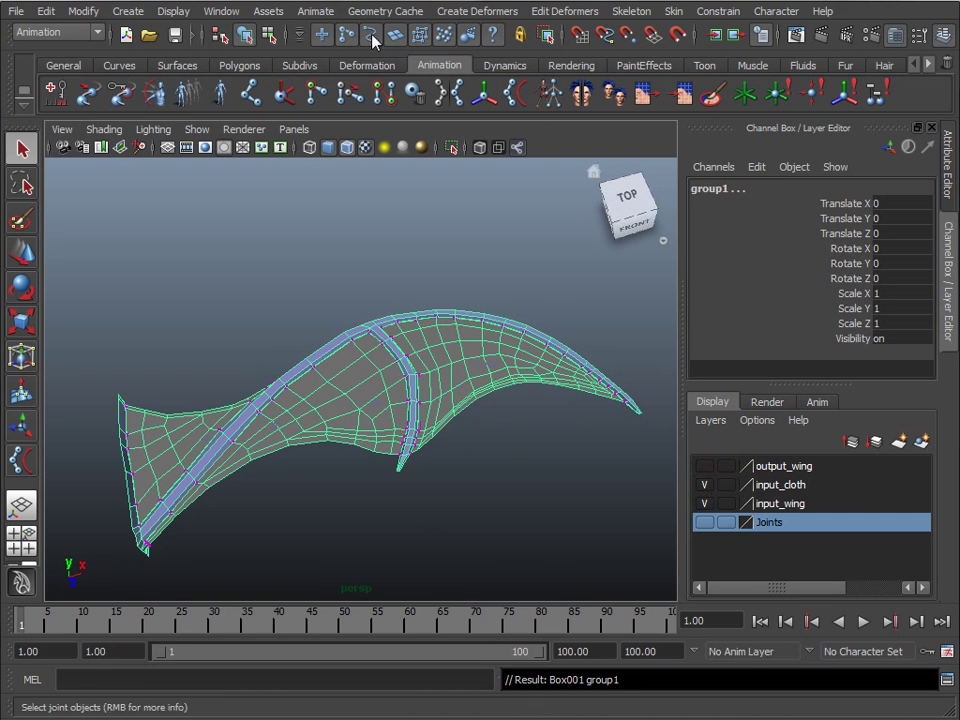
pyautogui.click(455, 12)
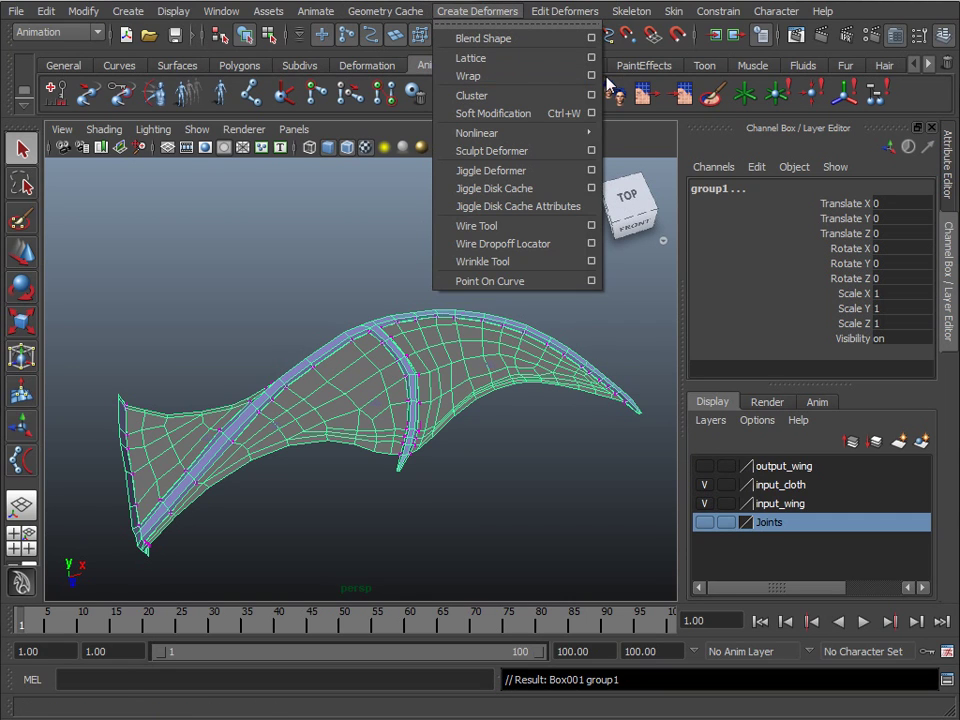
pyautogui.click(592, 76)
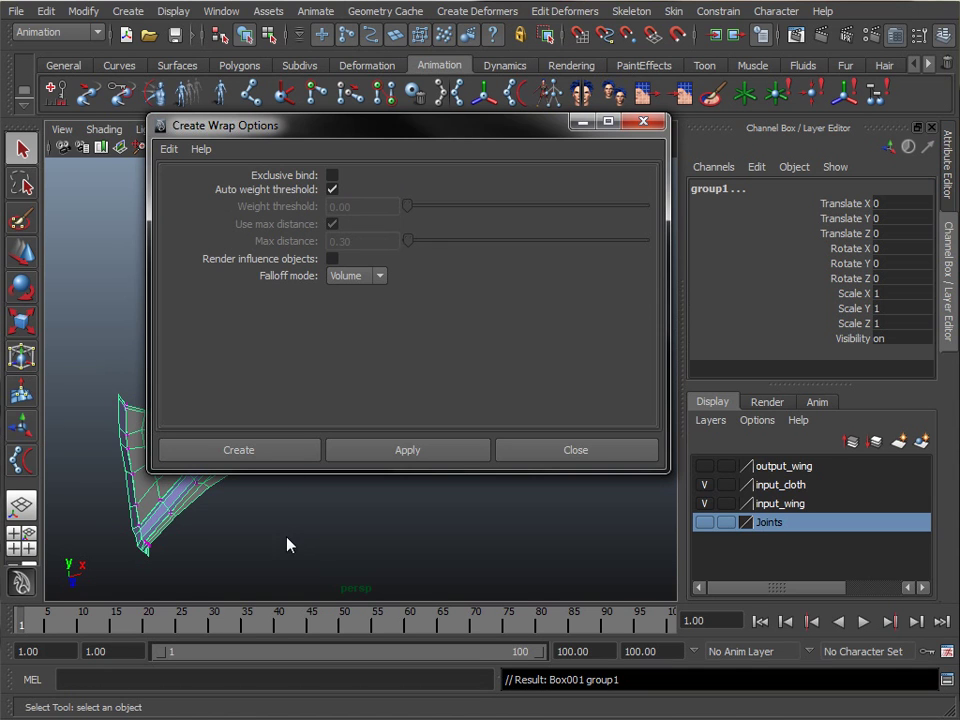
pyautogui.moveTo(415, 130); pyautogui.dragTo(465, 257)
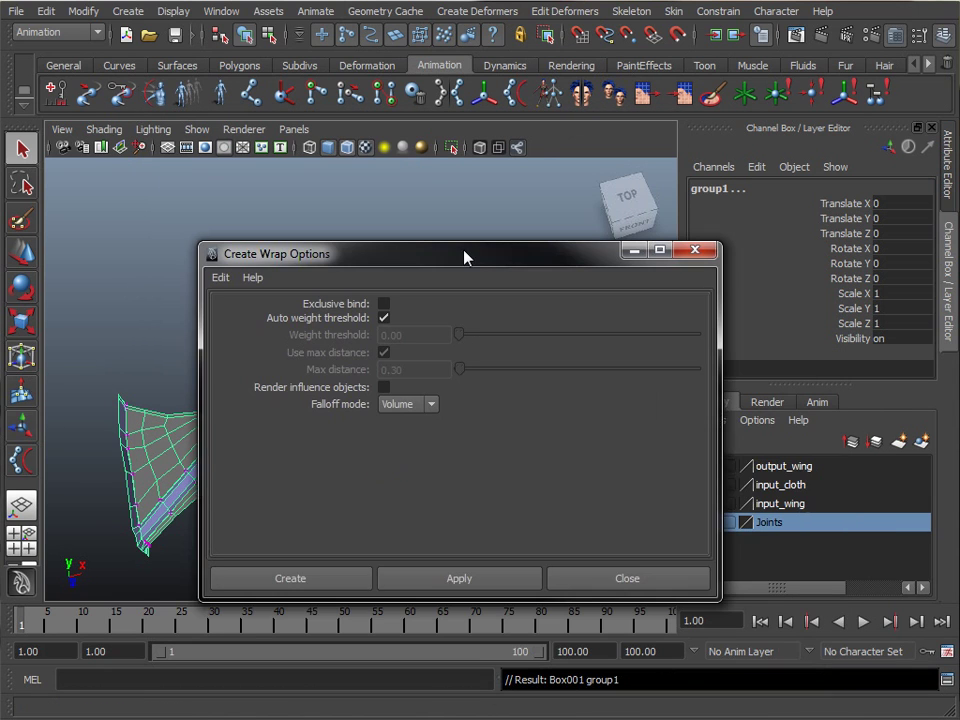
pyautogui.click(244, 585)
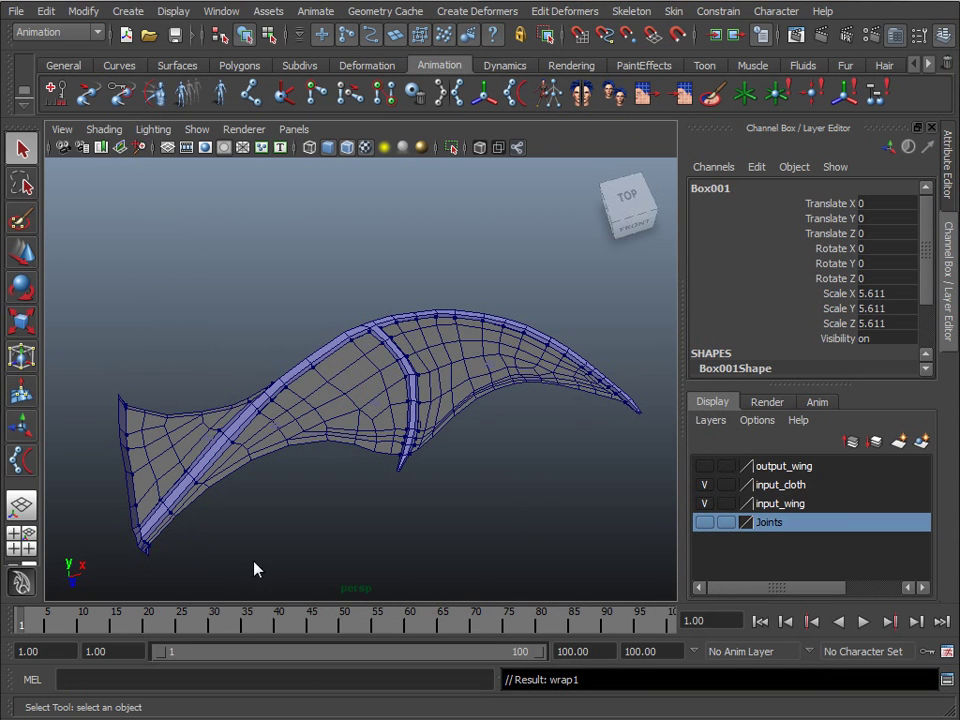
# Step: Show only output_wing, deselect, and play the animation while orbiting, stopping at frame 69
pyautogui.click(704, 485)
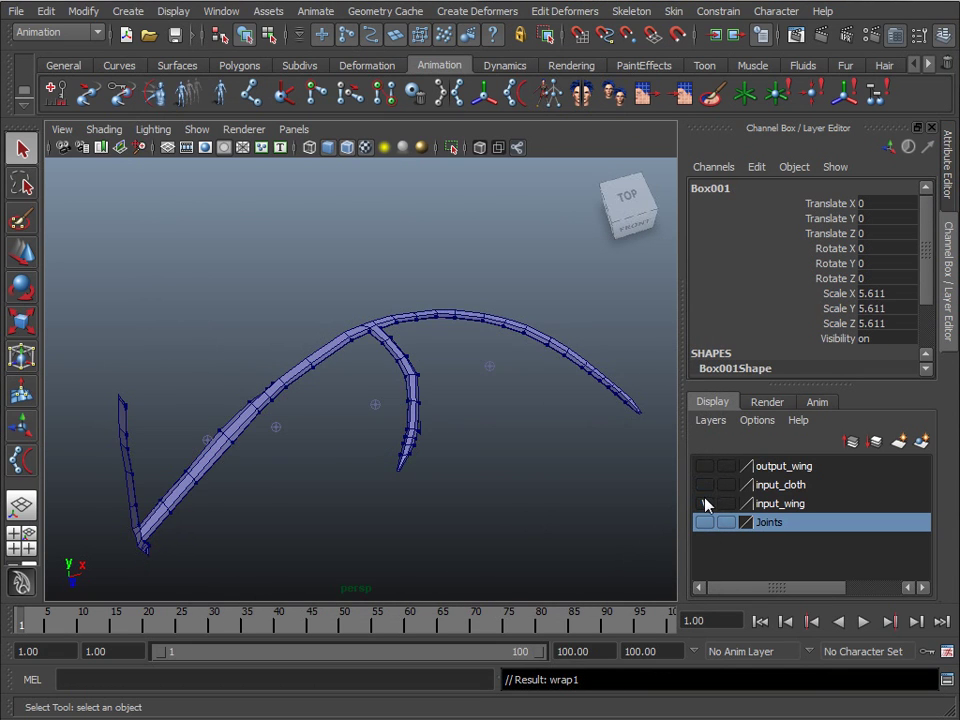
pyautogui.click(705, 503)
pyautogui.click(703, 466)
pyautogui.click(617, 519)
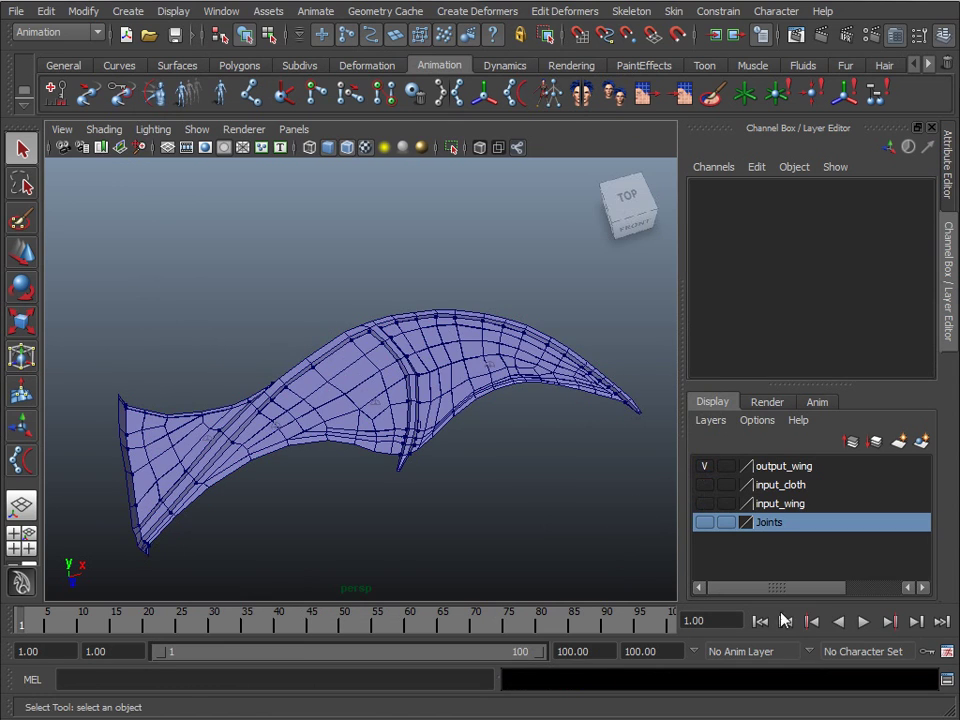
pyautogui.click(853, 623)
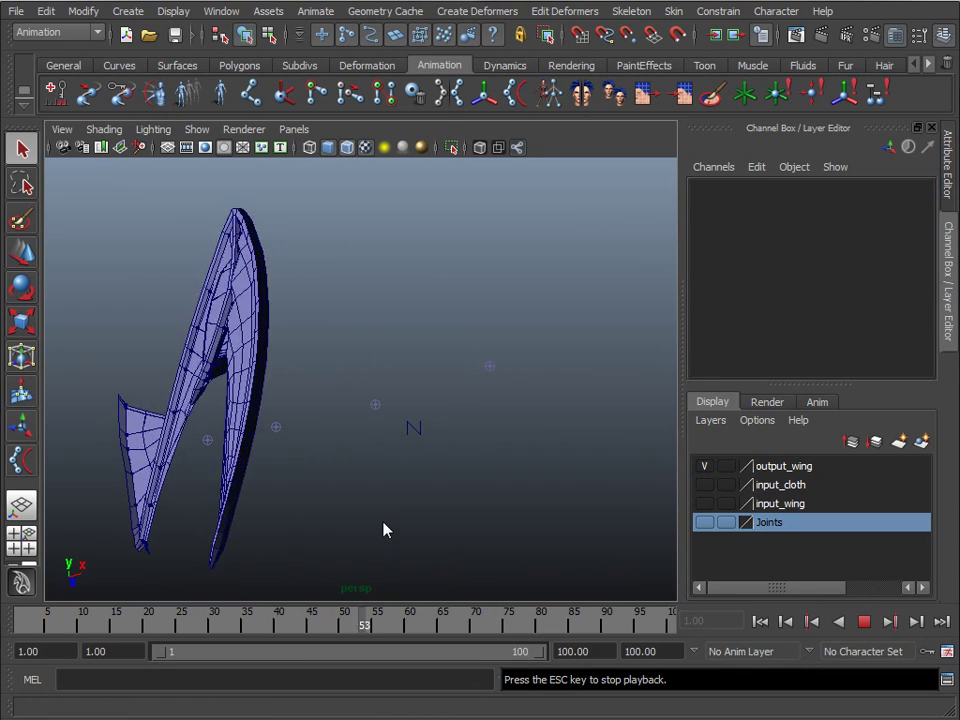
pyautogui.keyDown('alt'); pyautogui.moveTo(489, 491); pyautogui.dragTo(476, 454); pyautogui.keyUp('alt')
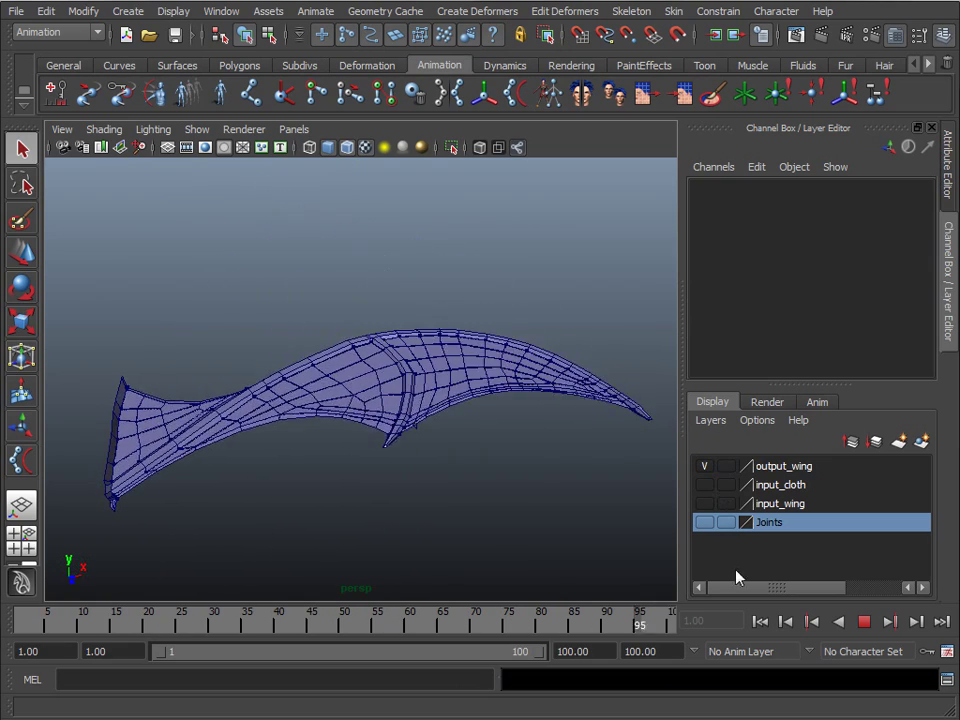
pyautogui.click(861, 626)
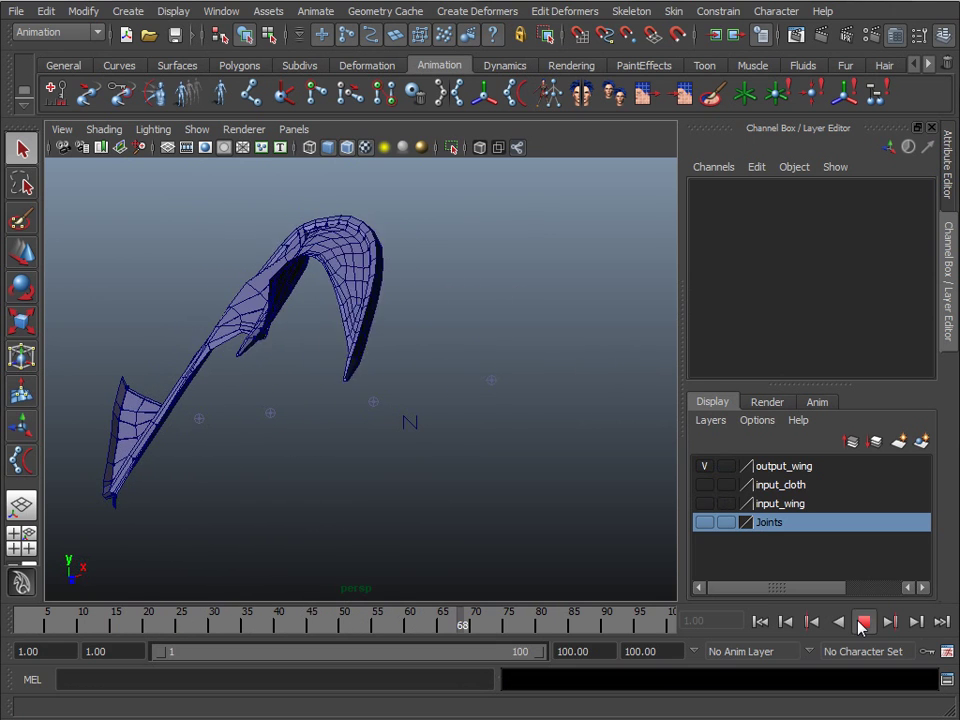
# Step: Enable Smooth Mesh Preview on Box001Shape in the Attribute Editor
pyautogui.click(340, 270)
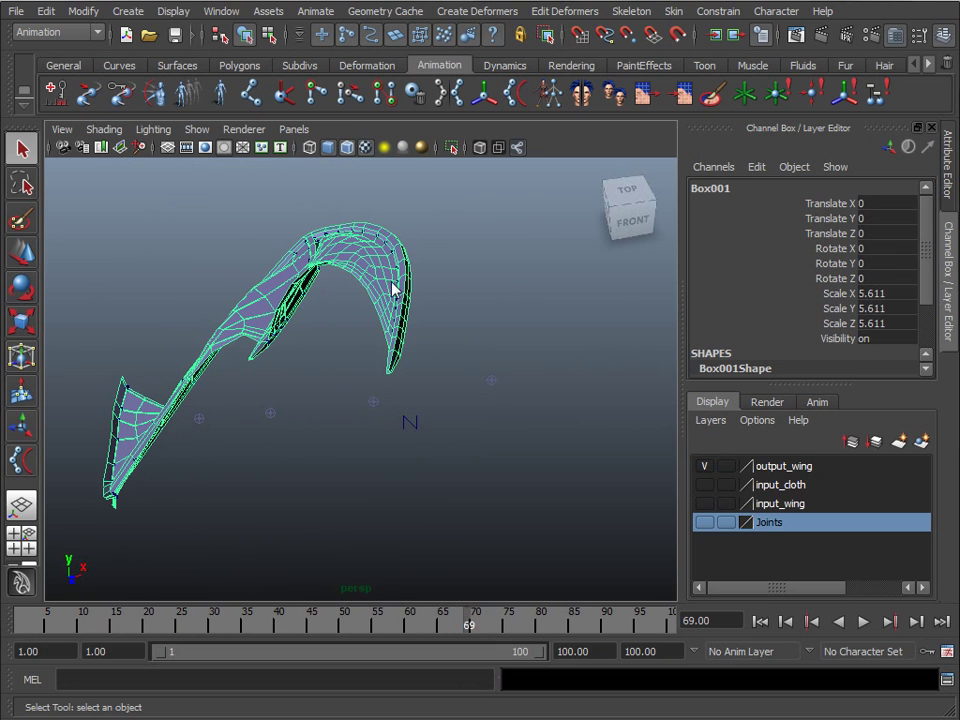
pyautogui.click(953, 198)
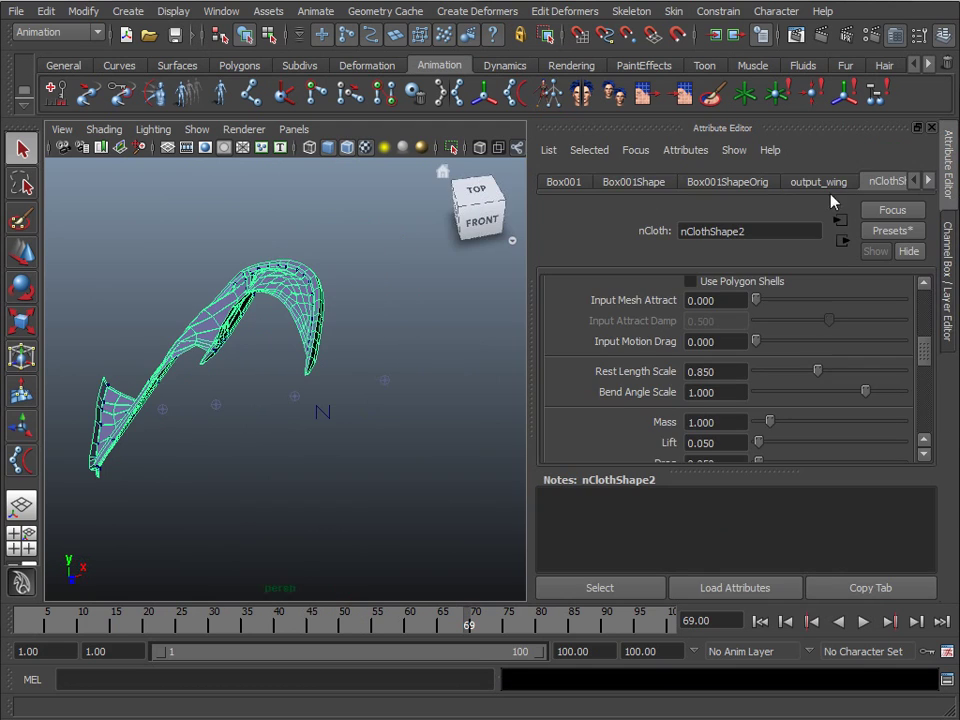
pyautogui.click(572, 190)
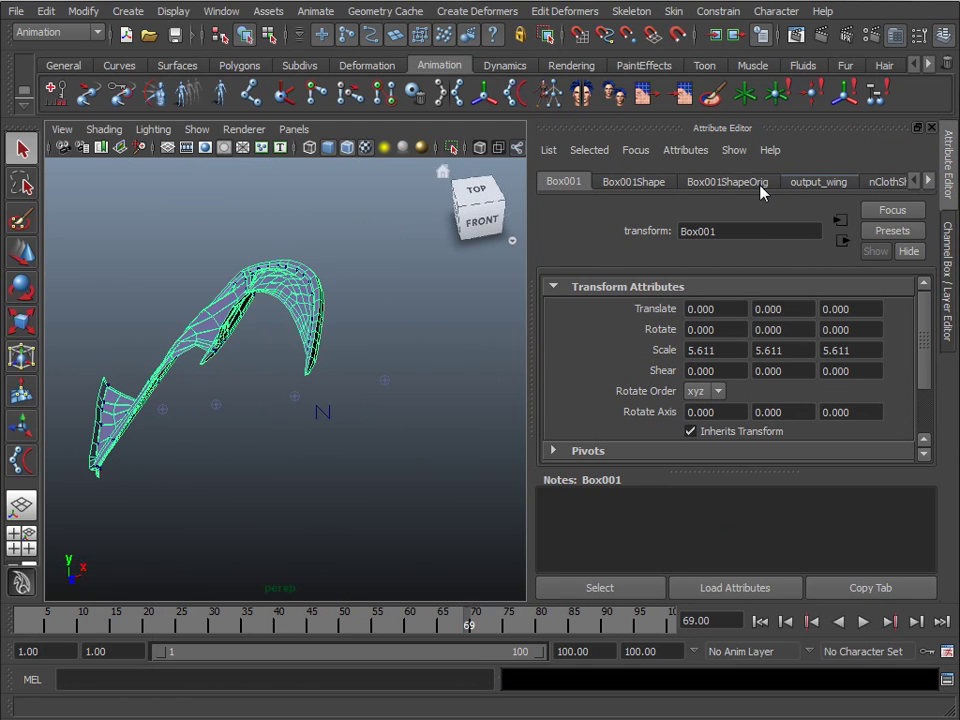
pyautogui.click(720, 183)
pyautogui.click(612, 364)
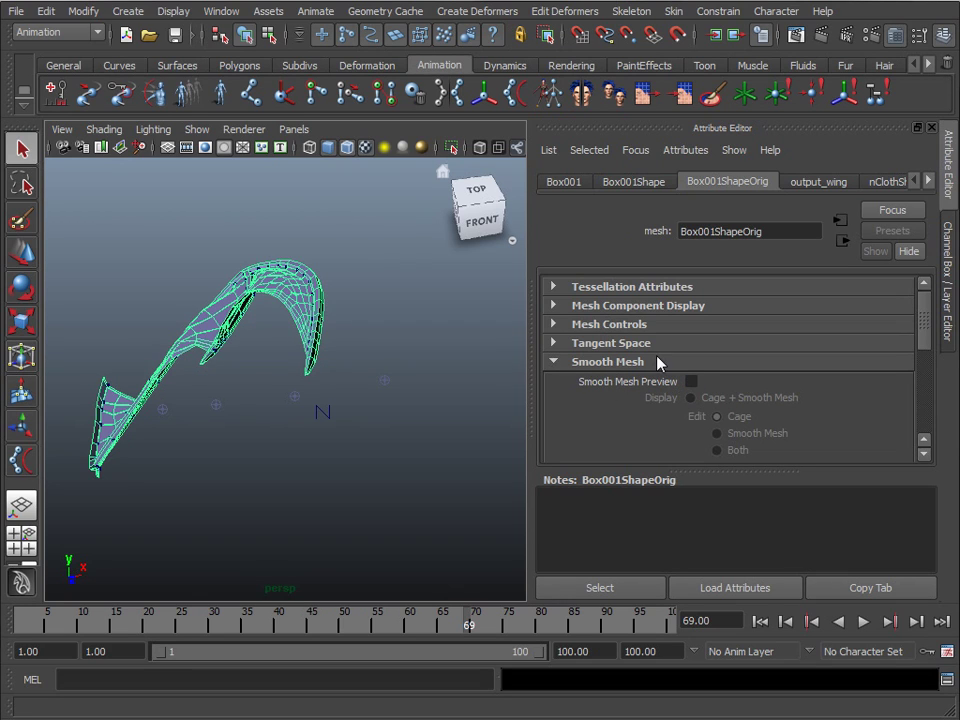
pyautogui.click(650, 185)
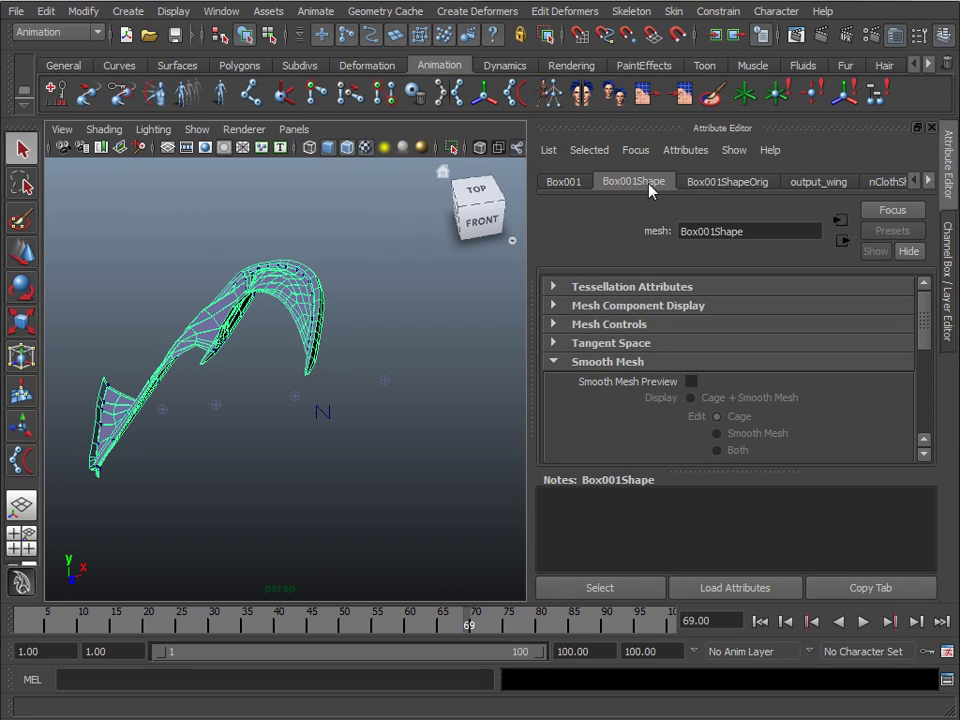
pyautogui.click(640, 364)
# Step: Deselect the wing, view it sideways, and turn off Wireframe on Shaded
pyautogui.click(316, 423)
pyautogui.keyDown('alt'); pyautogui.moveTo(316, 423); pyautogui.dragTo(292, 188); pyautogui.keyUp('alt')
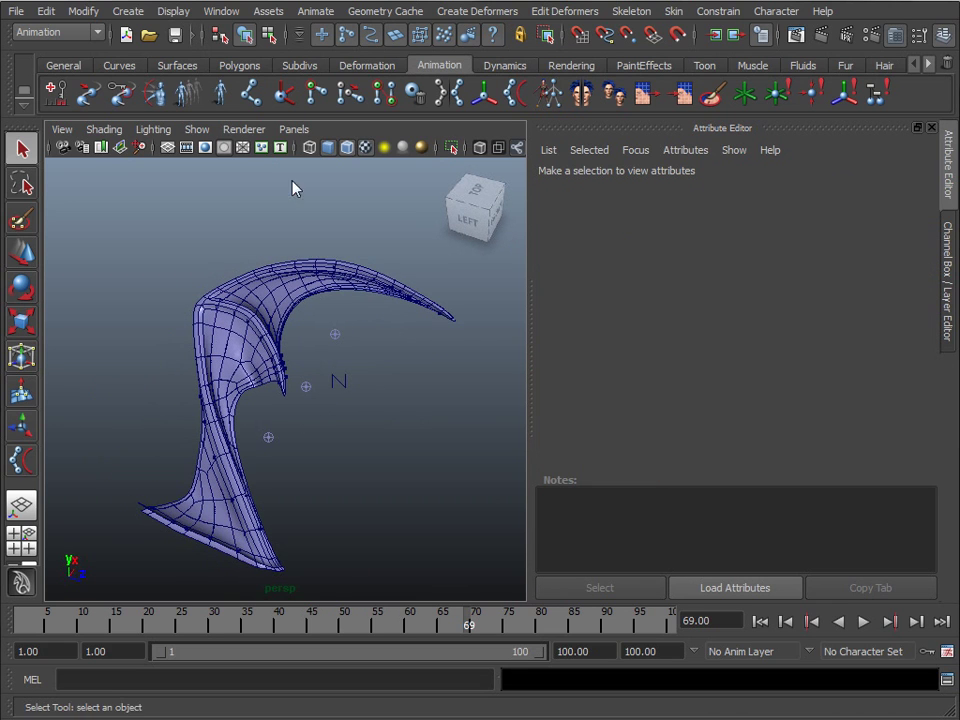
pyautogui.click(347, 150)
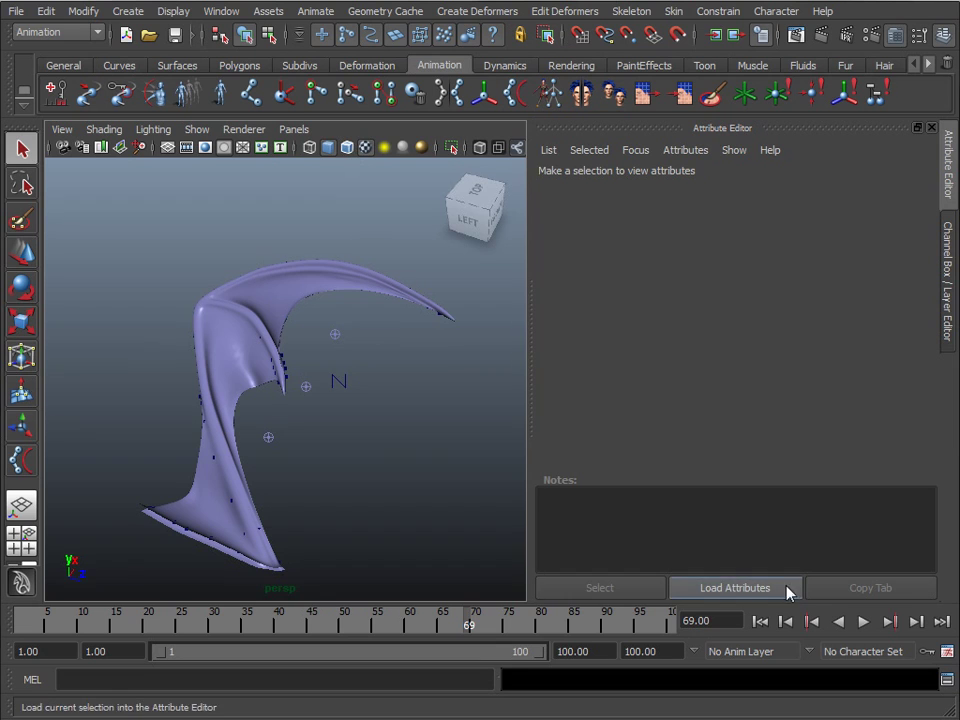
# Step: Play the animation, reviewing the smoothed wing from edge-on, left and front angles
pyautogui.click(955, 243)
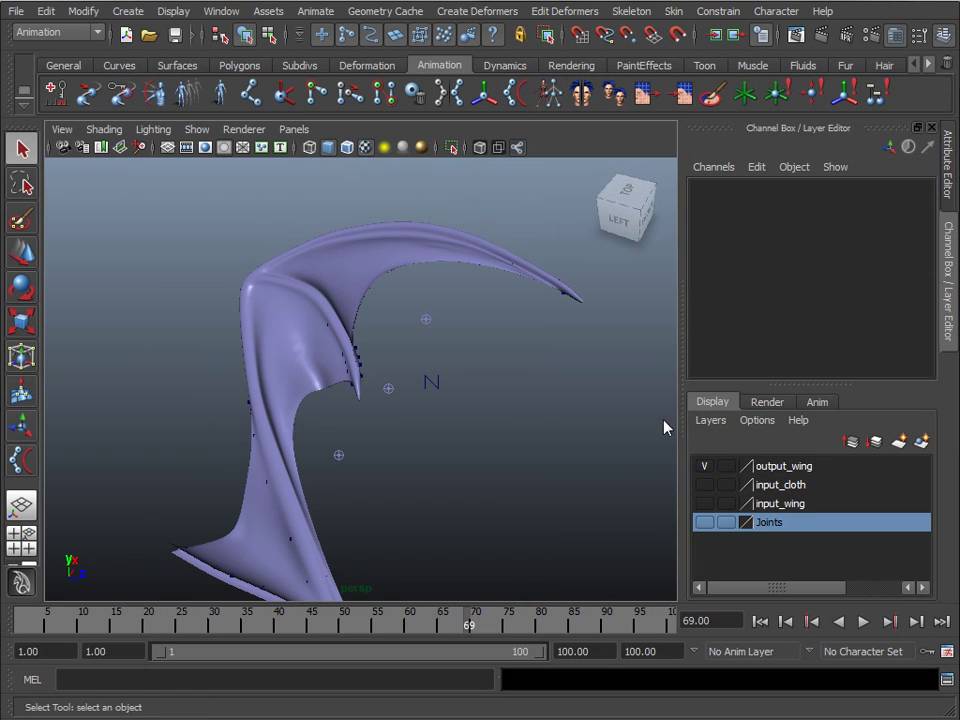
pyautogui.click(864, 621)
pyautogui.keyDown('alt'); pyautogui.moveTo(523, 484); pyautogui.dragTo(58, 499); pyautogui.keyUp('alt')
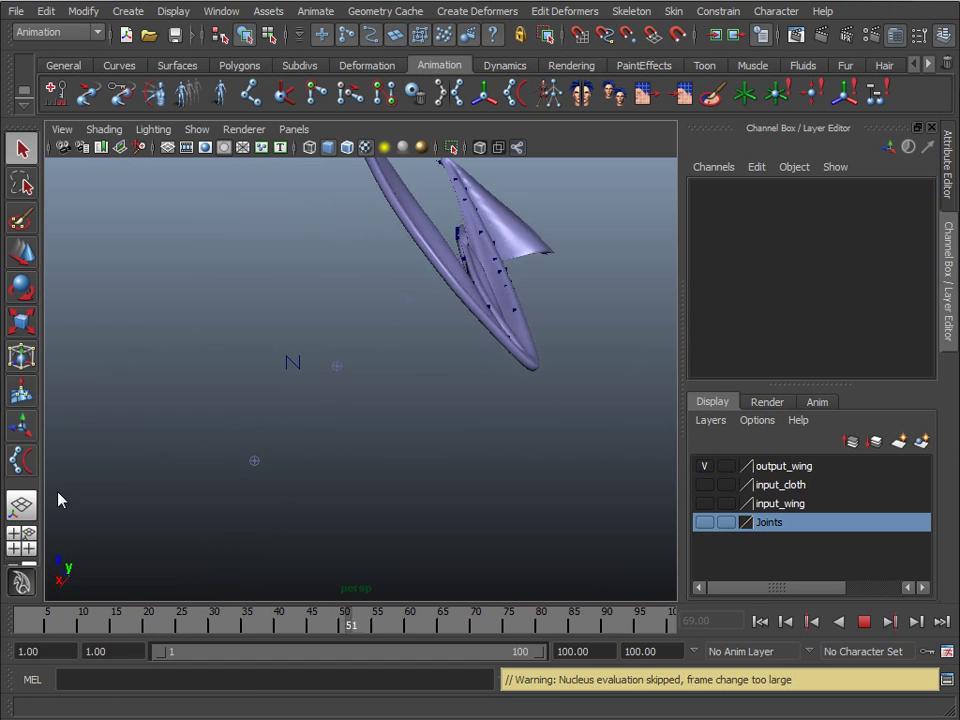
pyautogui.keyDown('alt'); pyautogui.moveTo(341, 420); pyautogui.dragTo(297, 421); pyautogui.keyUp('alt')
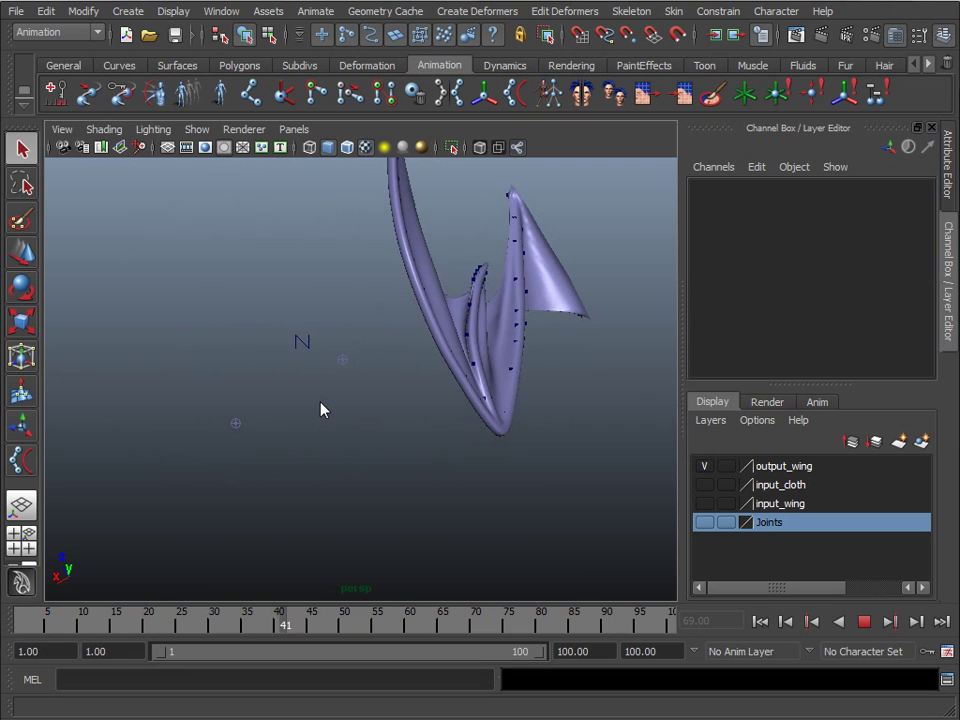
pyautogui.keyDown('alt'); pyautogui.moveTo(481, 488); pyautogui.dragTo(422, 461); pyautogui.keyUp('alt')
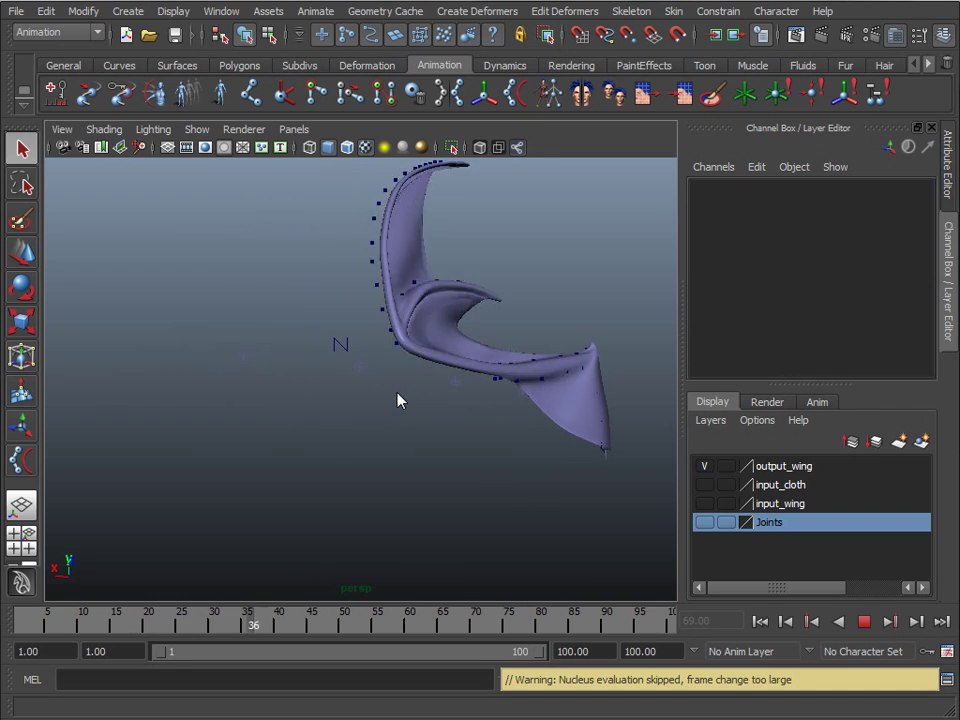
pyautogui.click(863, 625)
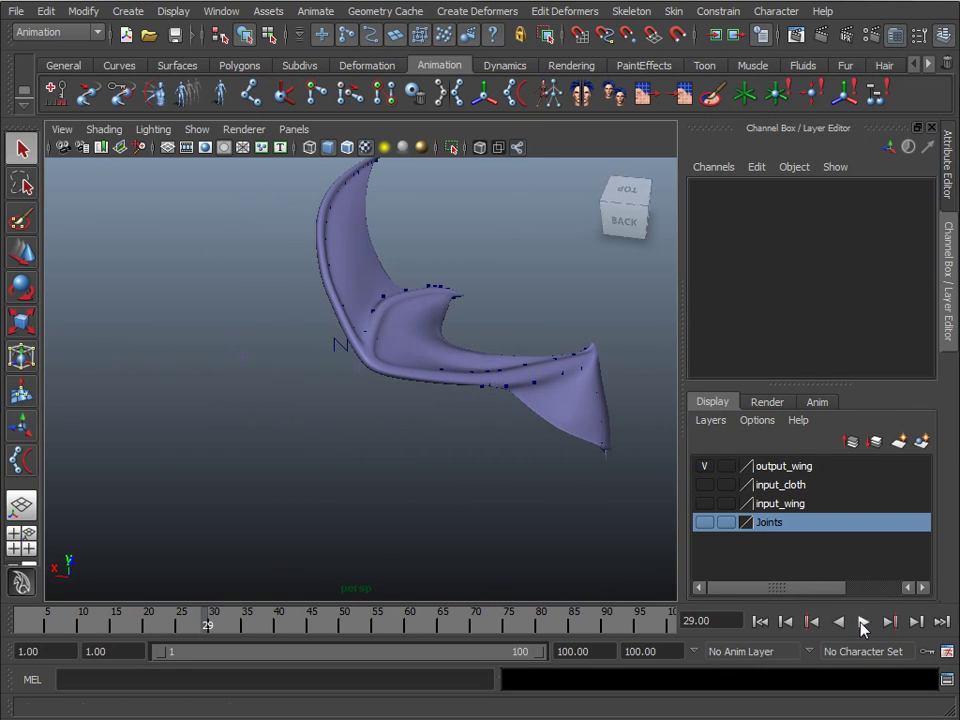
pyautogui.keyDown('alt'); pyautogui.moveTo(624, 494); pyautogui.dragTo(449, 462); pyautogui.keyUp('alt')
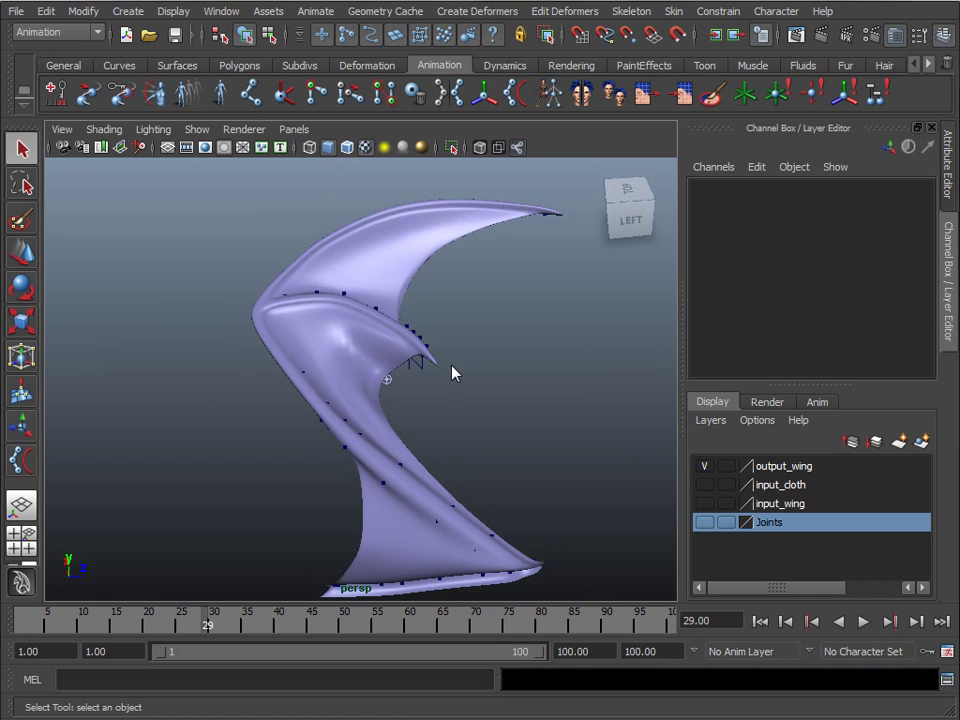
pyautogui.keyDown('alt'); pyautogui.moveTo(481, 425); pyautogui.dragTo(350, 430); pyautogui.keyUp('alt')
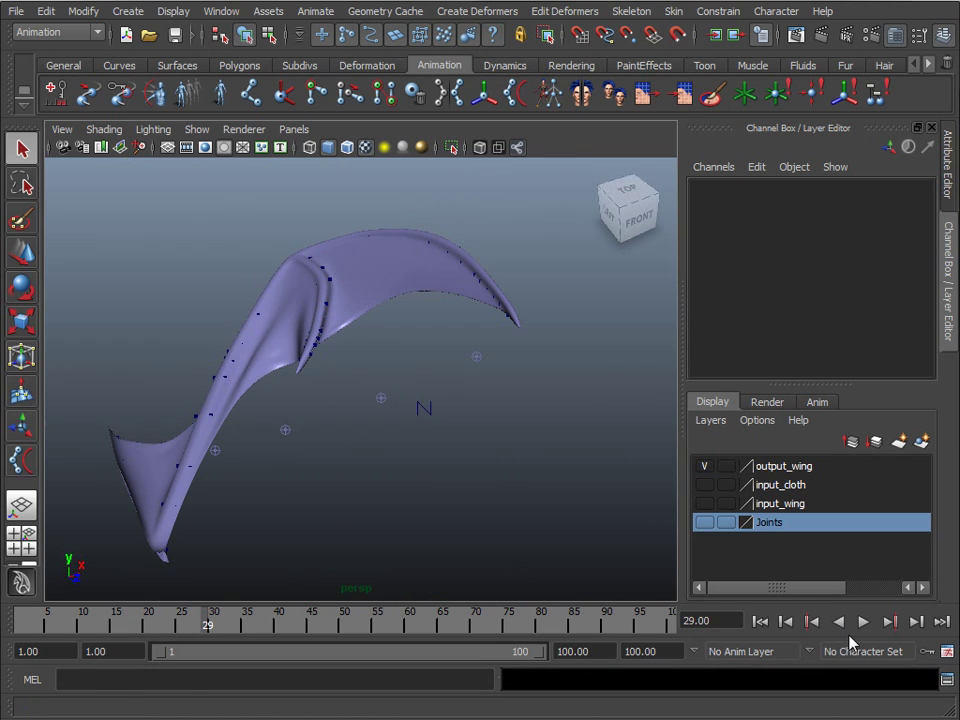
pyautogui.click(863, 621)
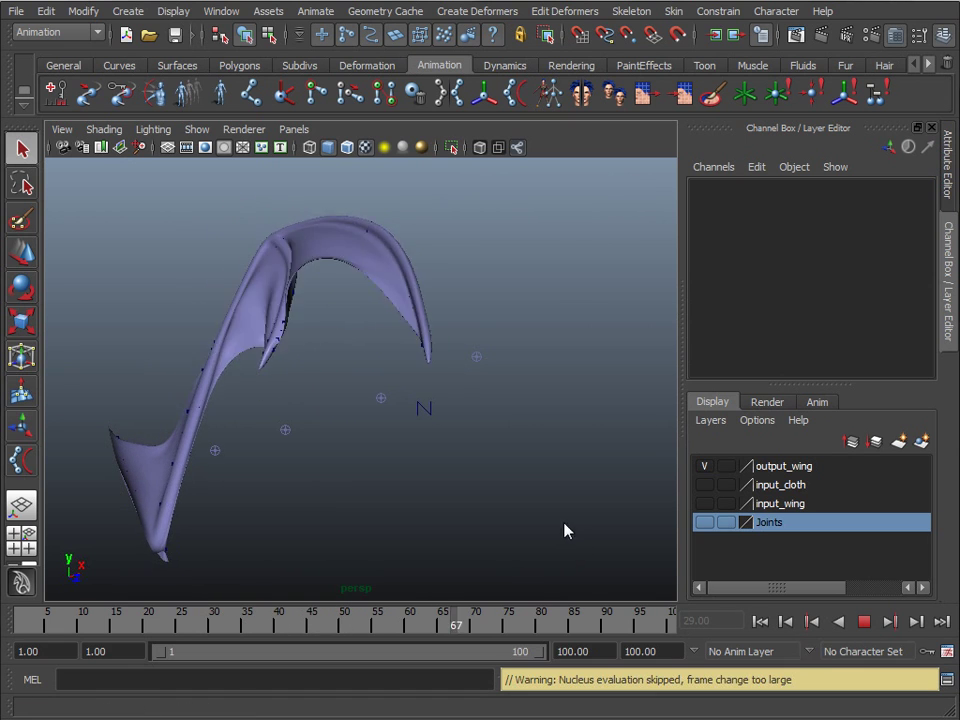